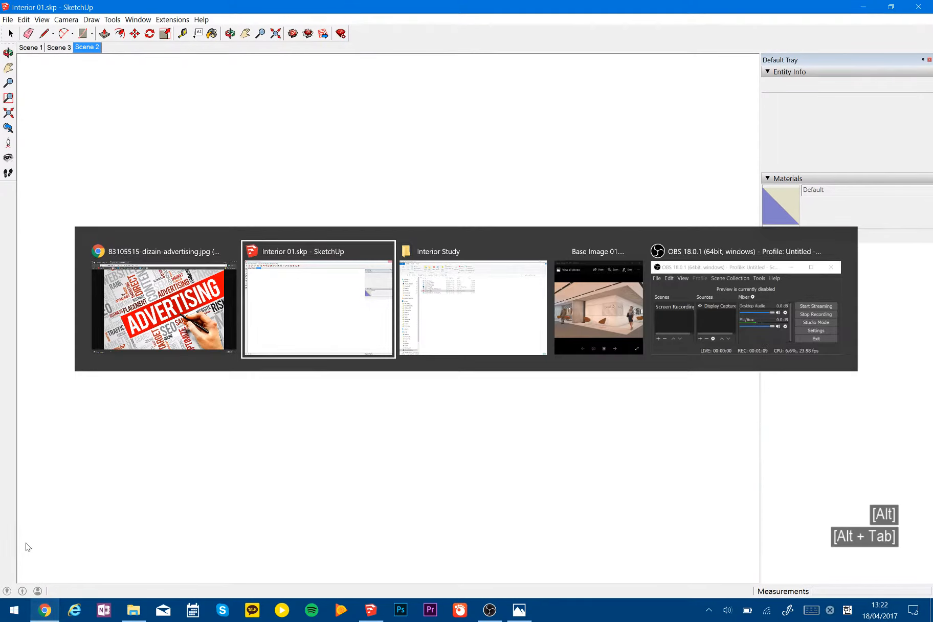
Switch to Chrome and examine the advertising picture in the Google image search results, dismissing the downloads bar.
left_click(50, 612)
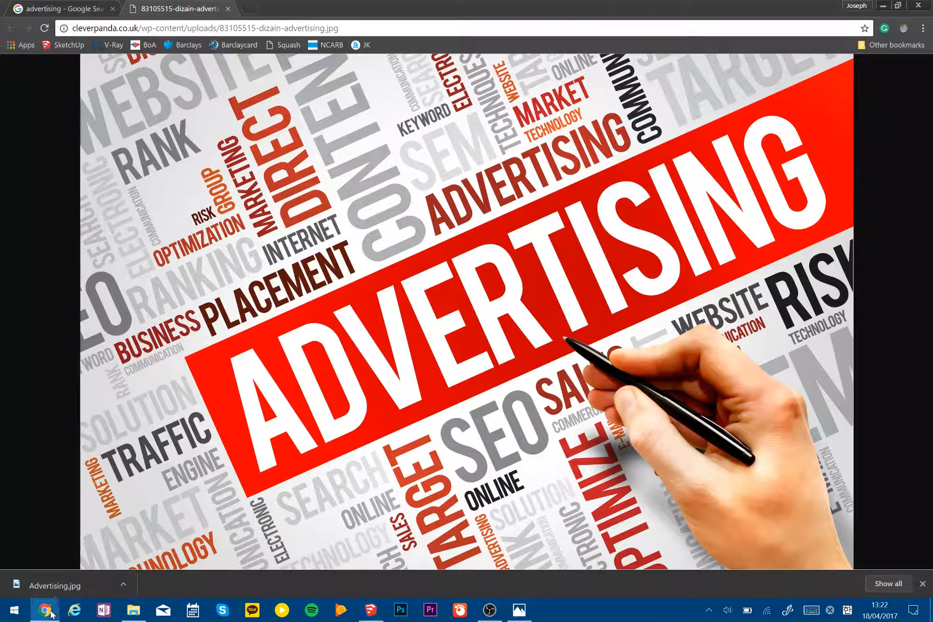
left_click(57, 7)
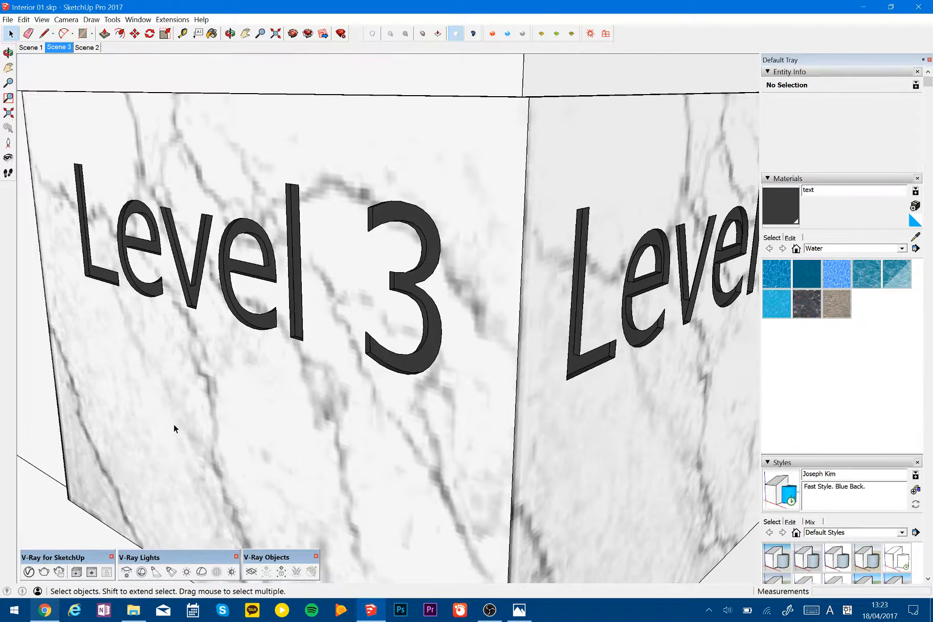
left_click(54, 611)
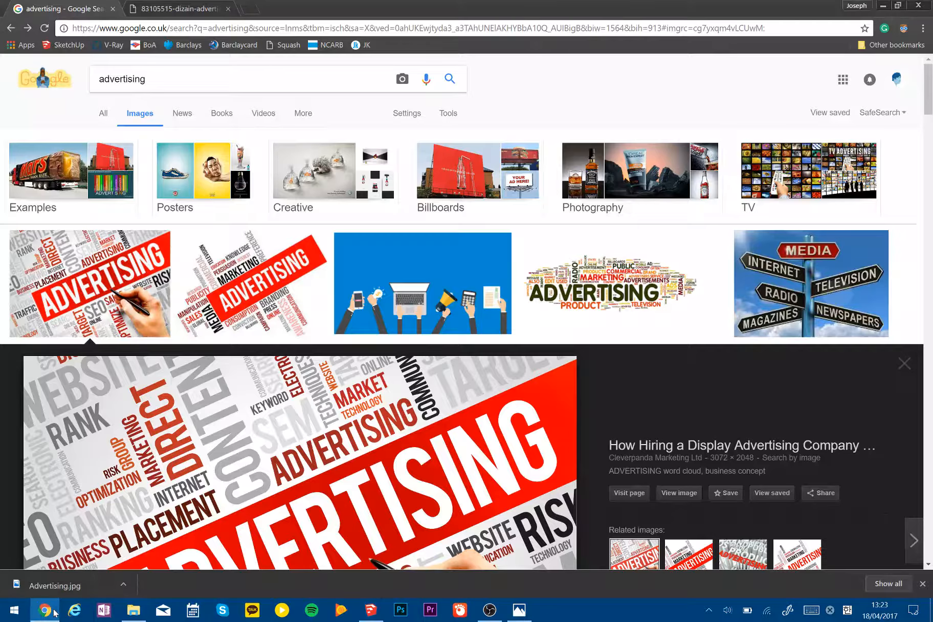
scroll(178, 472, "down", 2)
scroll(179, 474, "down", 3)
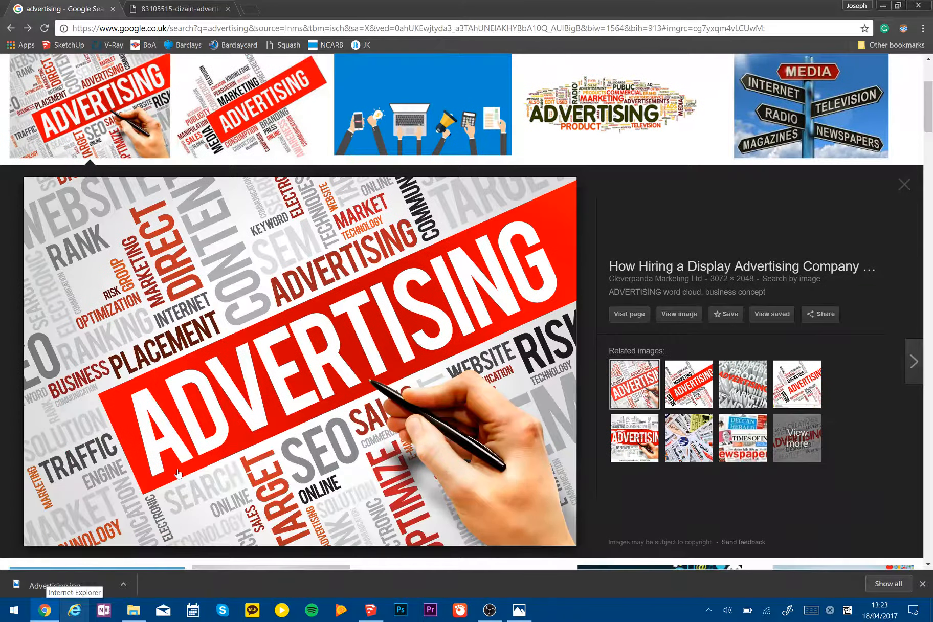
scroll(199, 488, "up", 3)
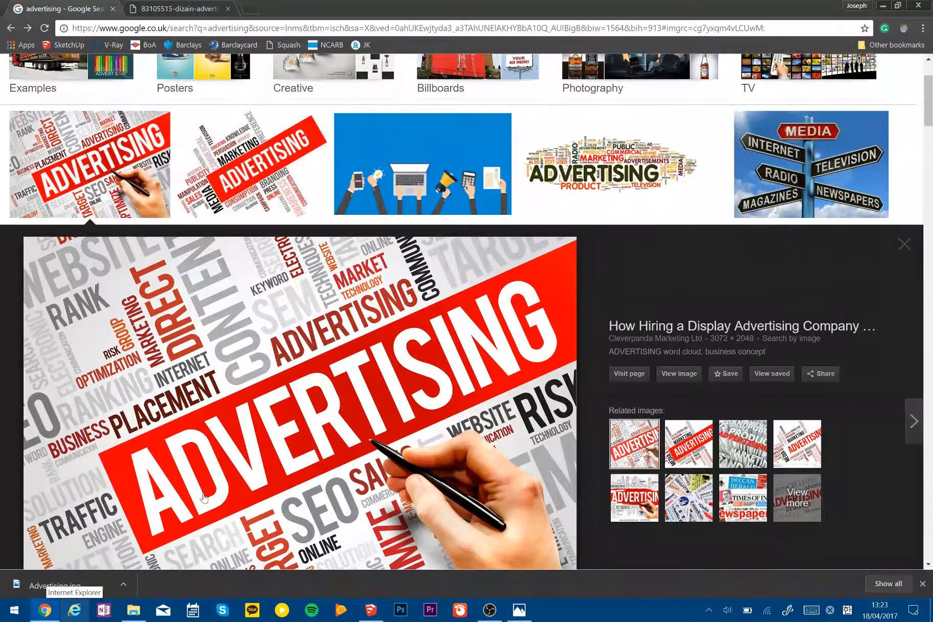
left_click(922, 584)
scroll(514, 572, "up", 2)
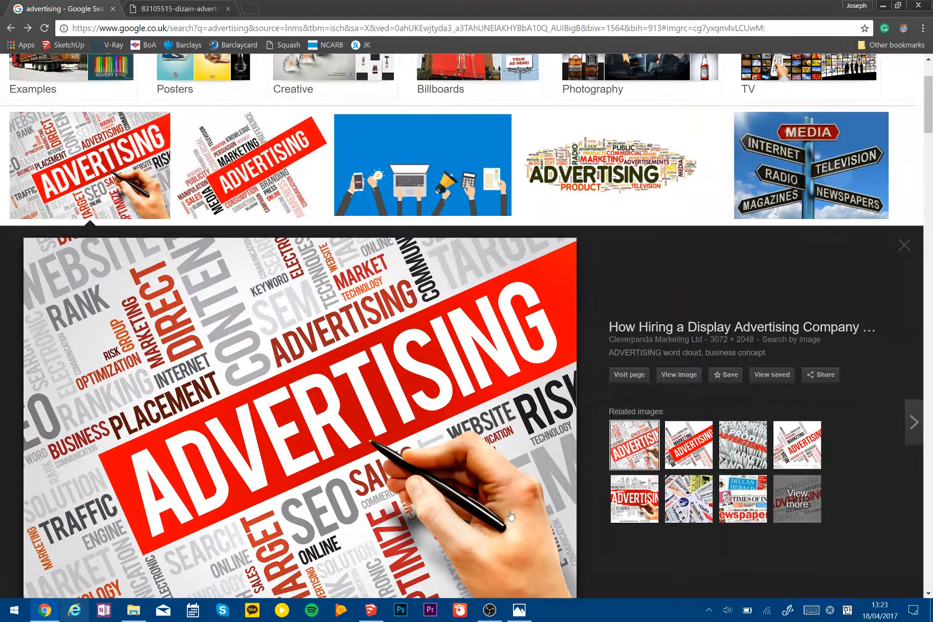
Switch to SketchUp, recall Scene 1, and check it against the Base Image 01.JPG reference photo and the Interior Study folder.
left_click(384, 604)
middle_click_drag(435, 452, 435, 416)
key("space")
scroll(438, 361, "down", 3)
middle_click_drag(424, 376, 424, 376)
scroll(452, 292, "down", 8)
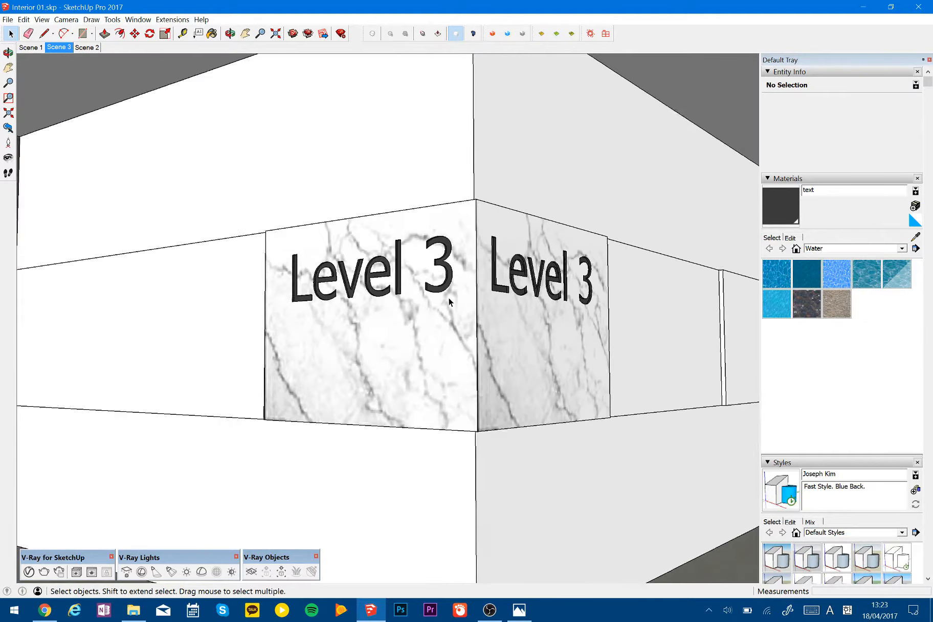
middle_click_drag(399, 309, 464, 319, "shift")
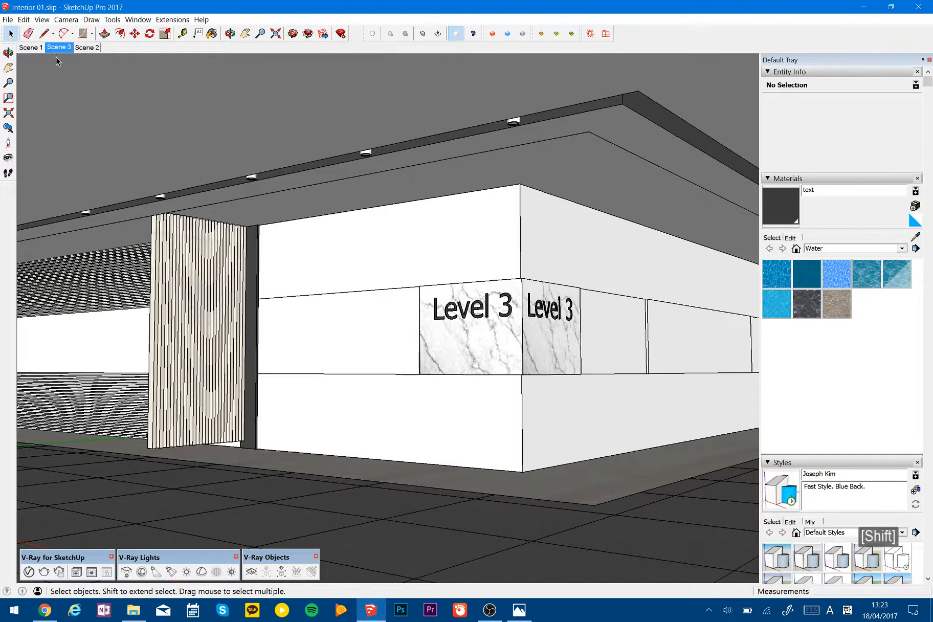
left_click(38, 48)
key("space")
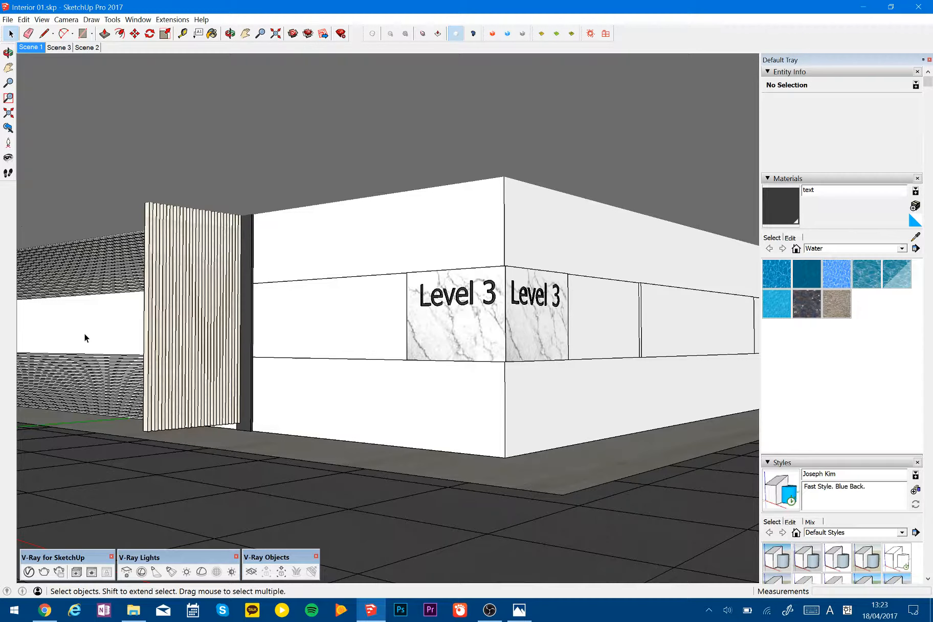
left_click(519, 610)
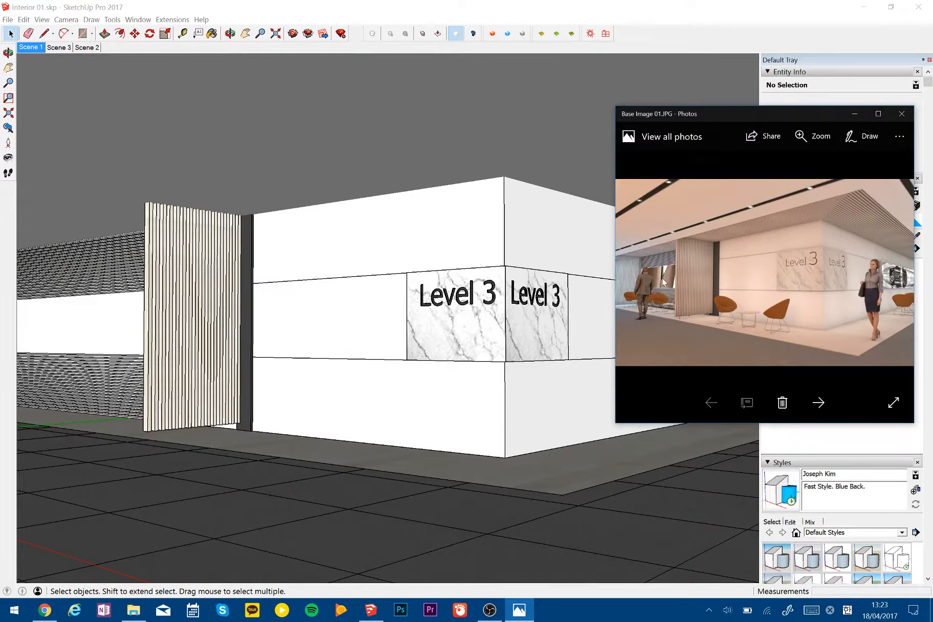
left_click(134, 610)
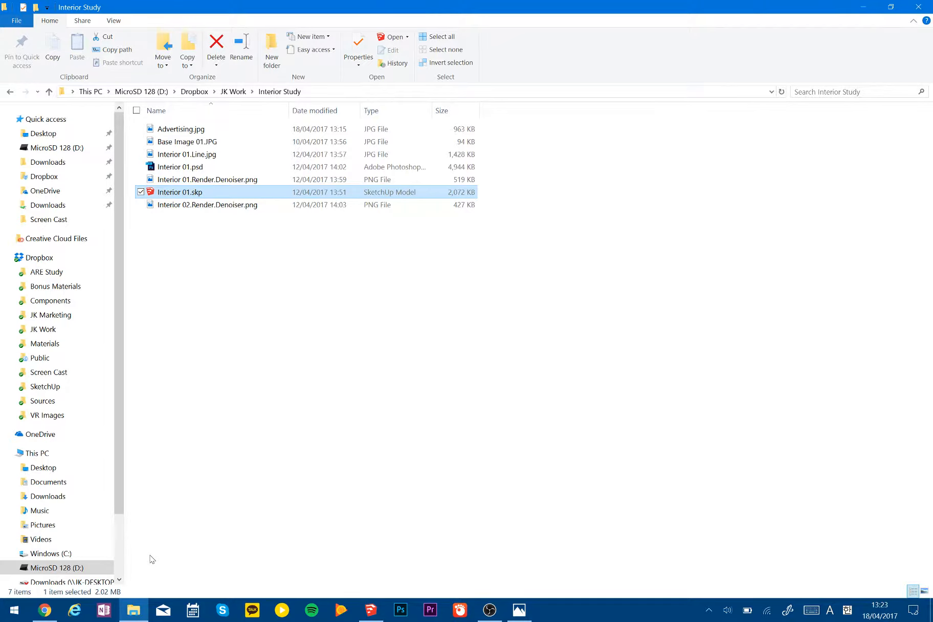
Switch back to SketchUp, start a new material based on the default one, and browse for its texture image.
left_click(371, 610)
middle_click_drag(175, 358, 491, 358, "shift")
middle_click_drag(435, 364, 498, 372)
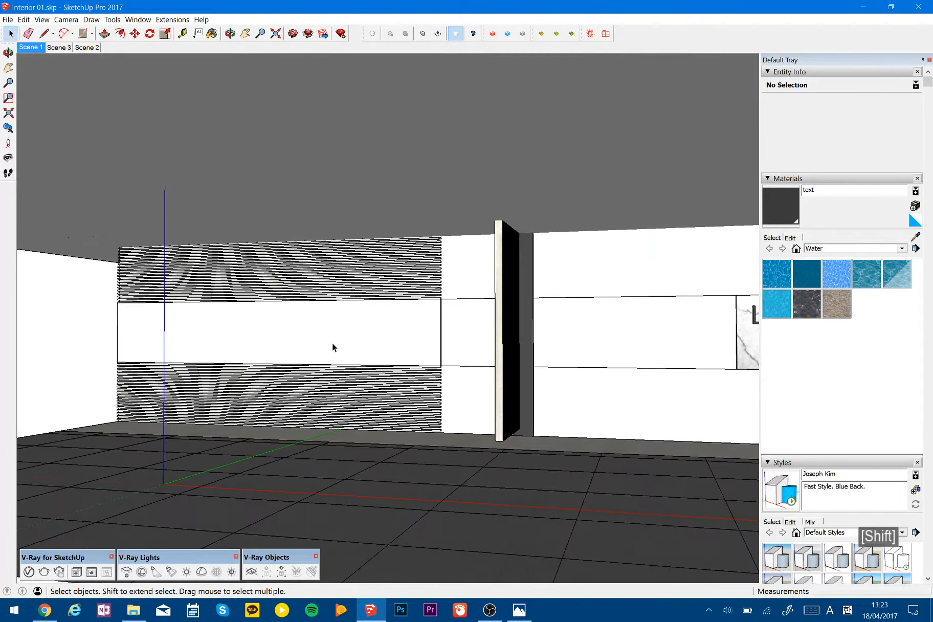
left_click(914, 221)
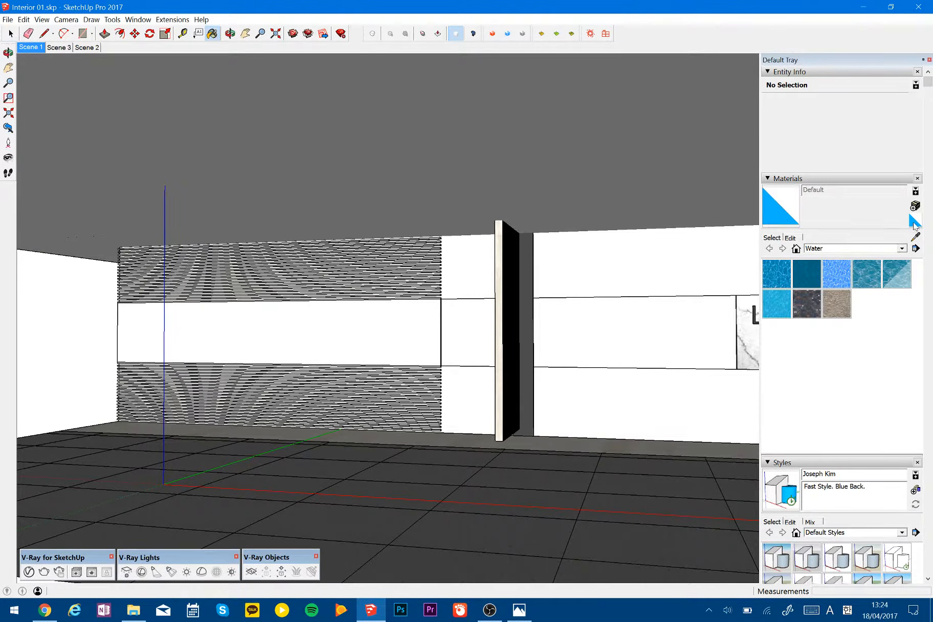
left_click(916, 206)
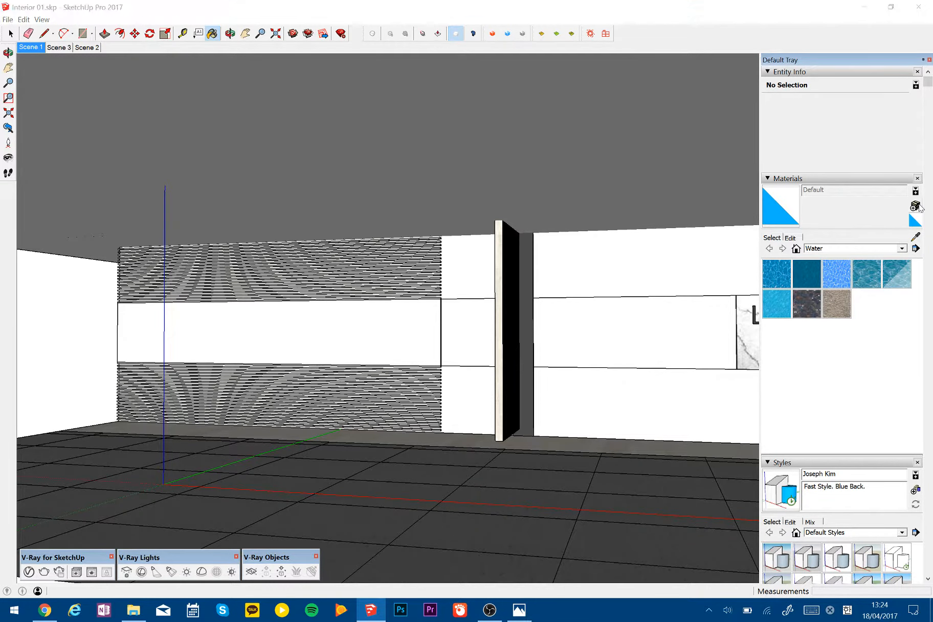
left_click(727, 290)
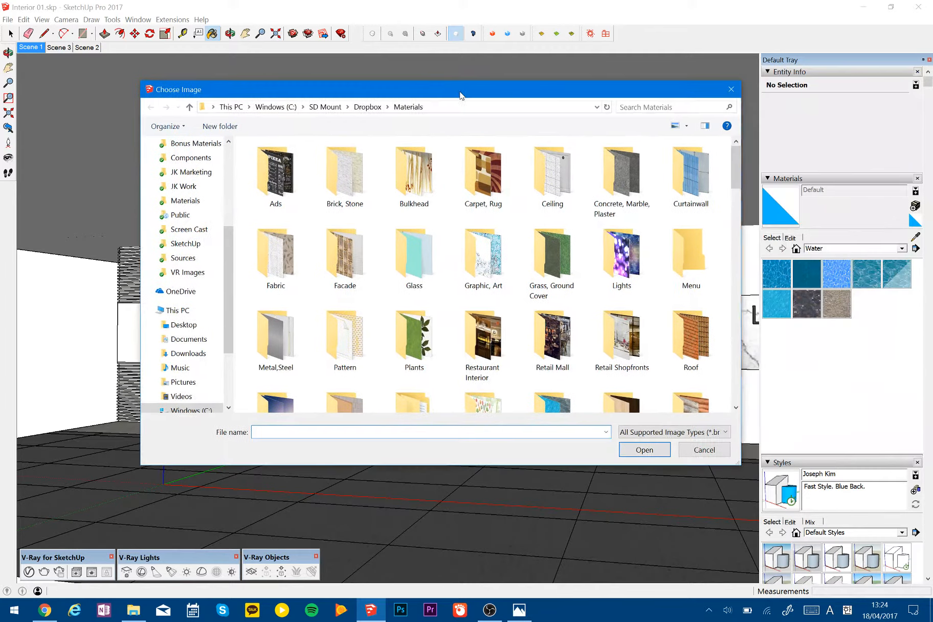
Look through the Materials folder and its Ads subfolder for texture images.
left_click(489, 353)
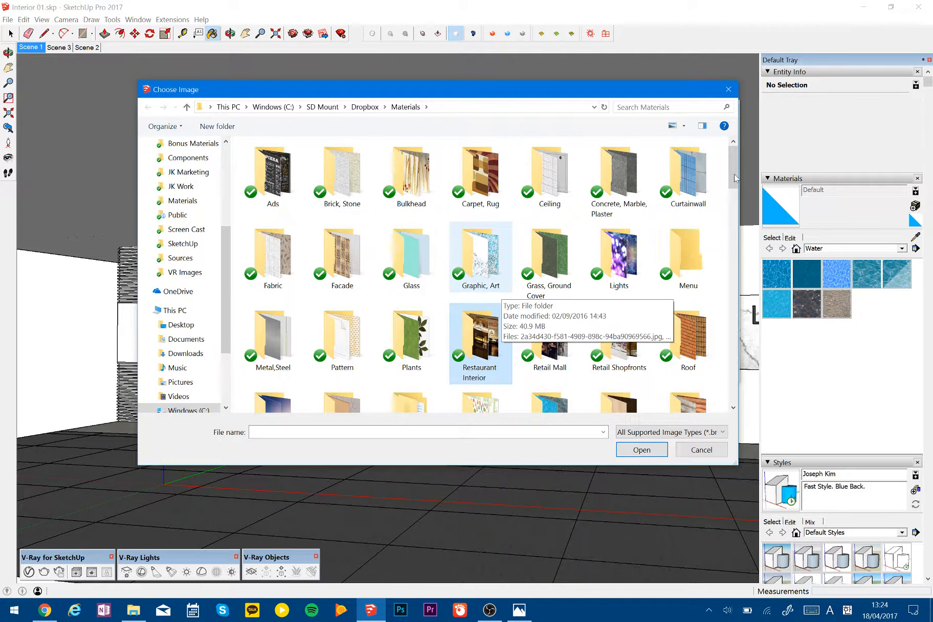
scroll(735, 169, "down", 2)
scroll(734, 165, "up", 2)
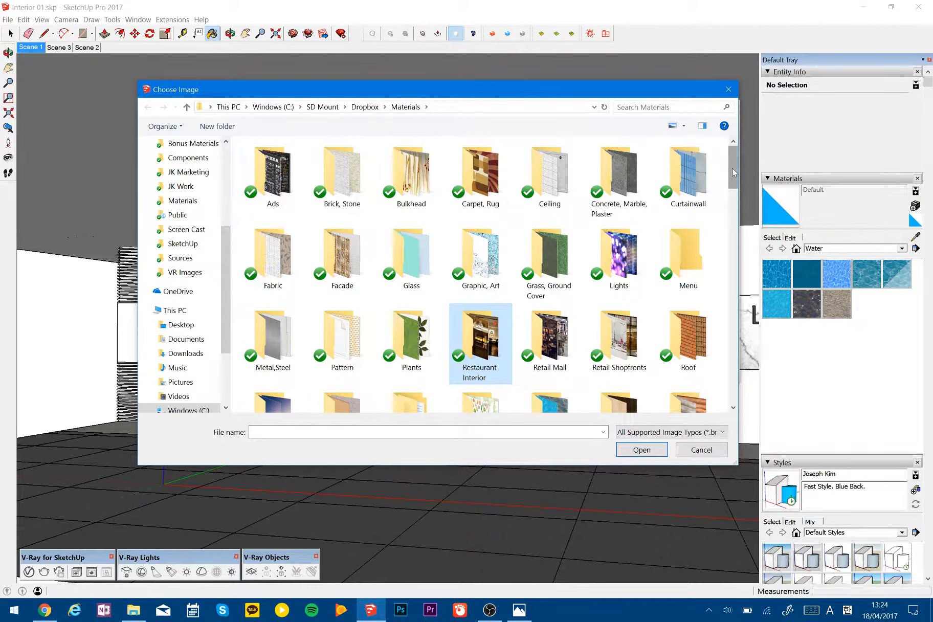
double_click(273, 174)
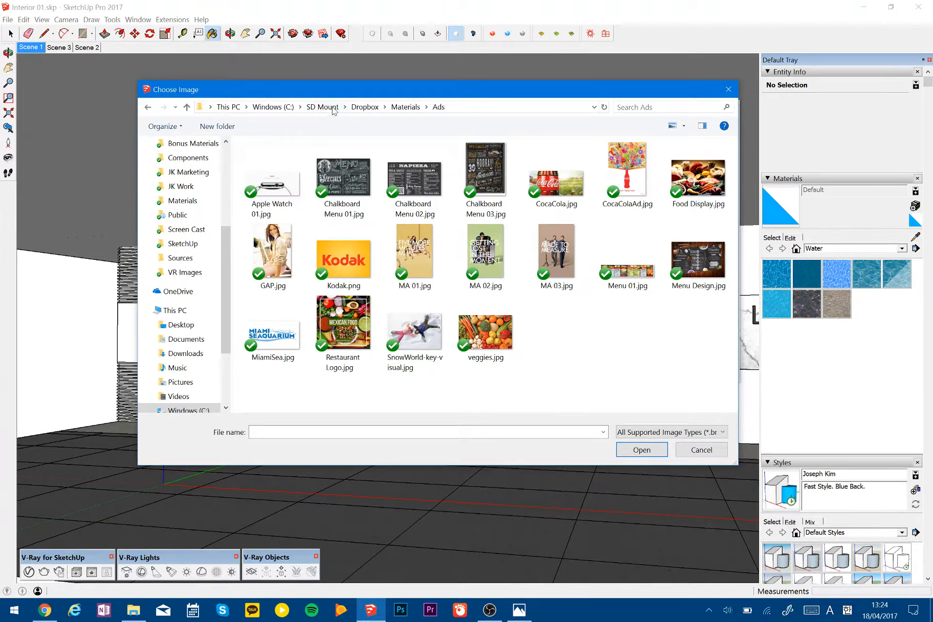
Load Advertising.jpg from the Interior Study folder in JK Work as the new material's texture.
left_click(365, 106)
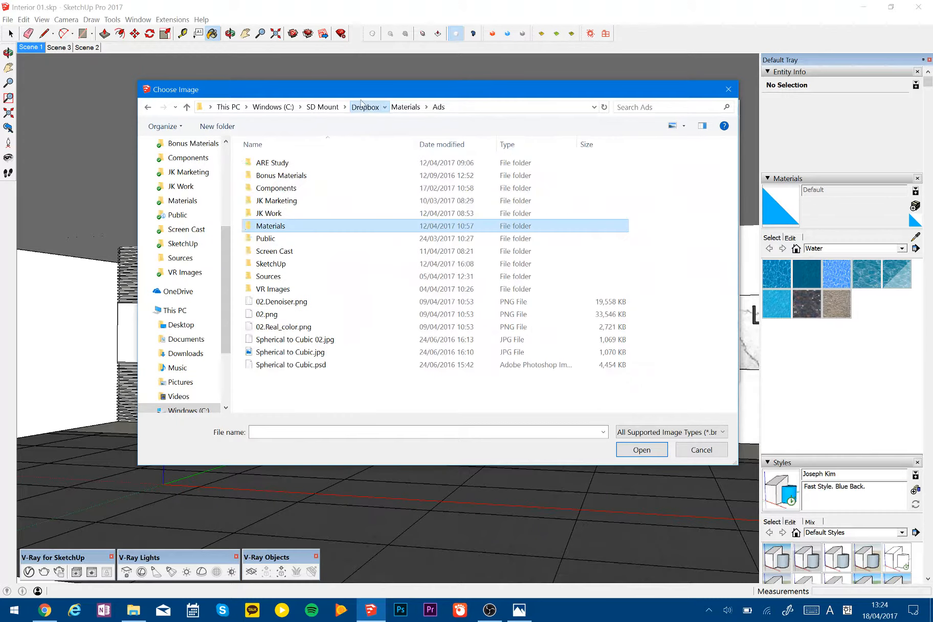
double_click(286, 214)
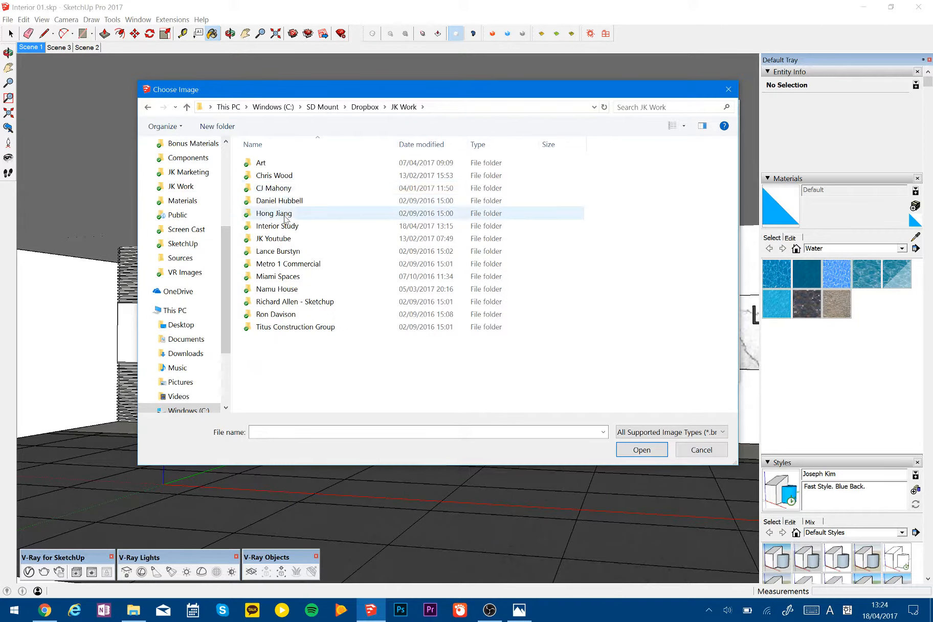
double_click(284, 230)
left_click(283, 189)
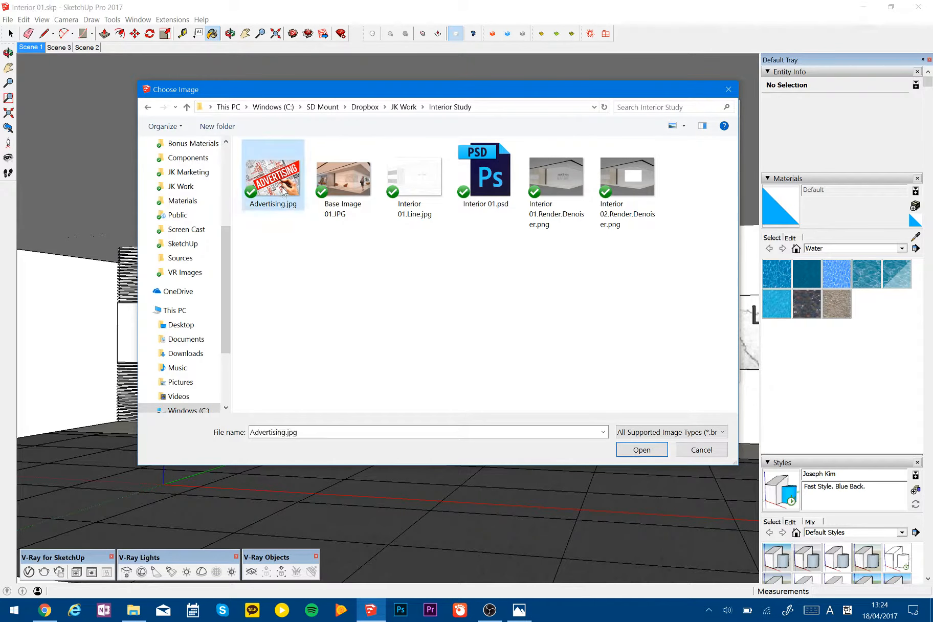
left_click(642, 450)
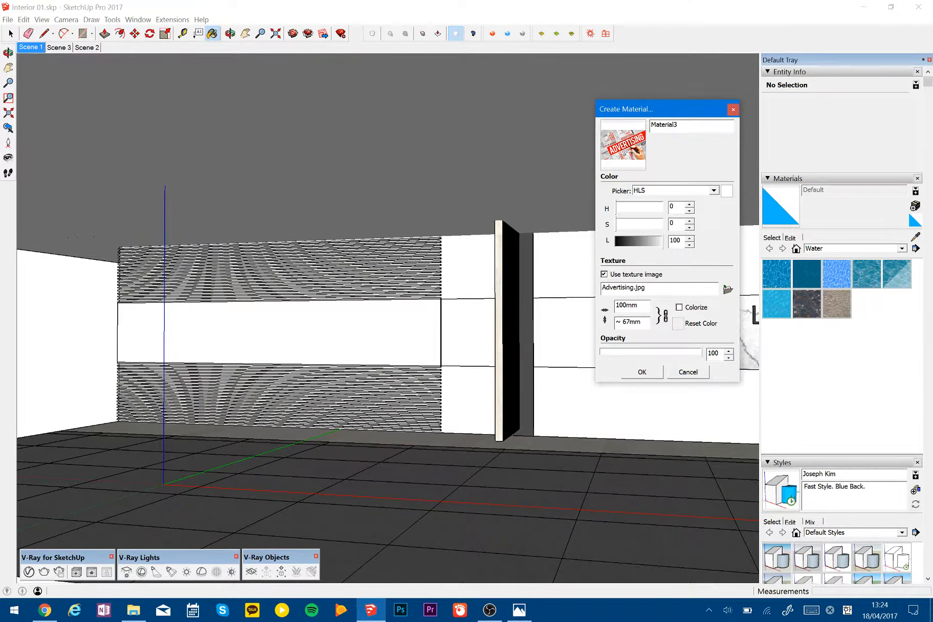
Set the texture width to 3 m and create the advertising material.
double_click(637, 304)
type("3m")
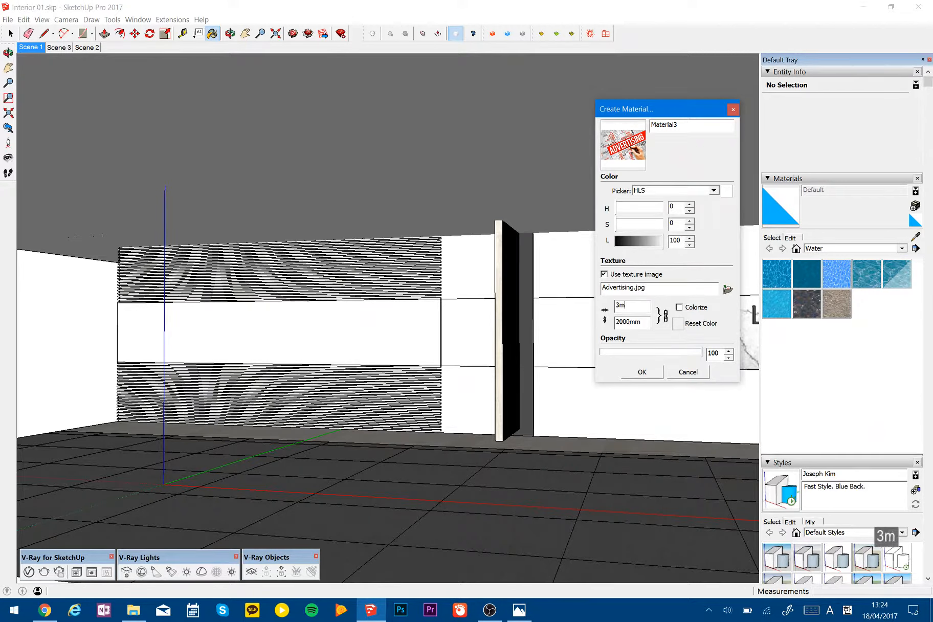
left_click(647, 374)
Paint the blank panel between the upper and lower louvres with the advertising material.
middle_click_drag(279, 317, 314, 323, "shift")
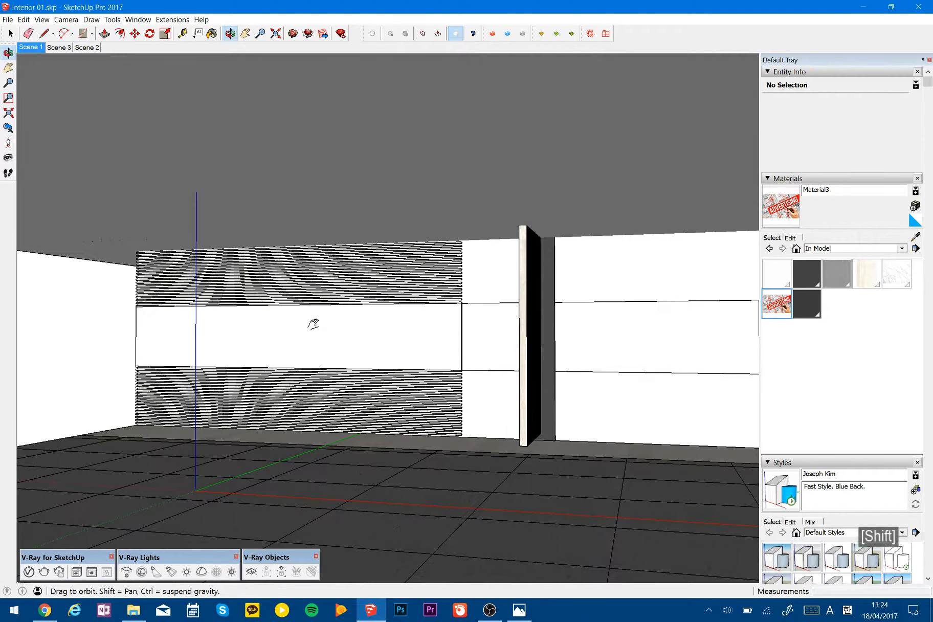
key("space")
key("b")
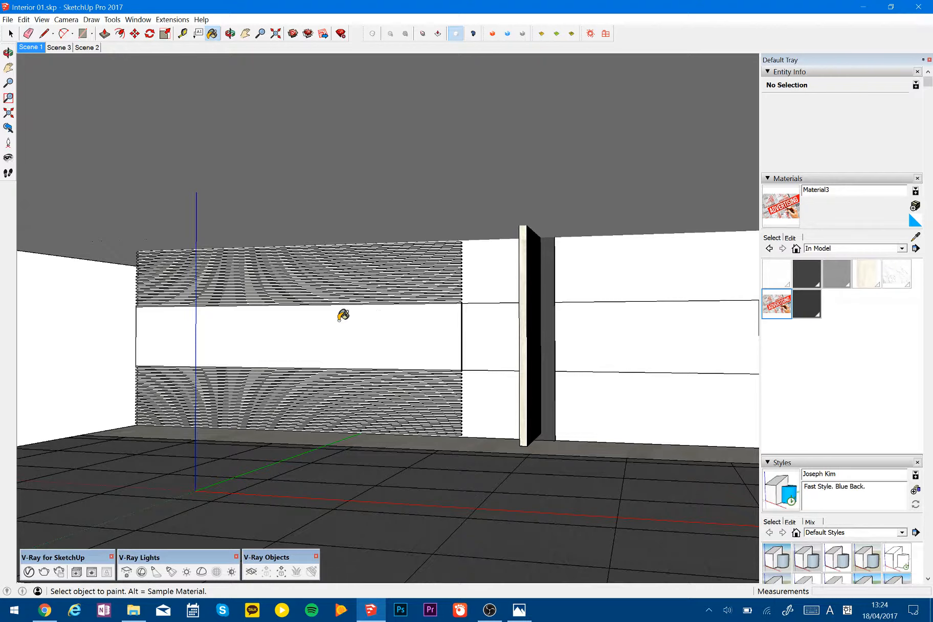
left_click(348, 316)
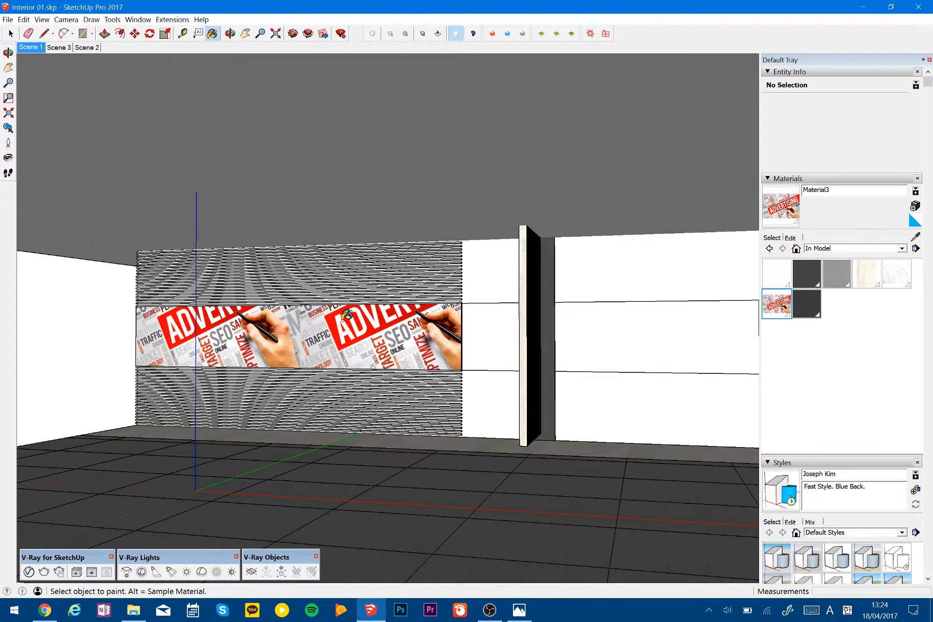
Check the painted panel's front face inside its group, leave the group, and undo the advertising paint.
middle_click_drag(336, 328, 295, 335)
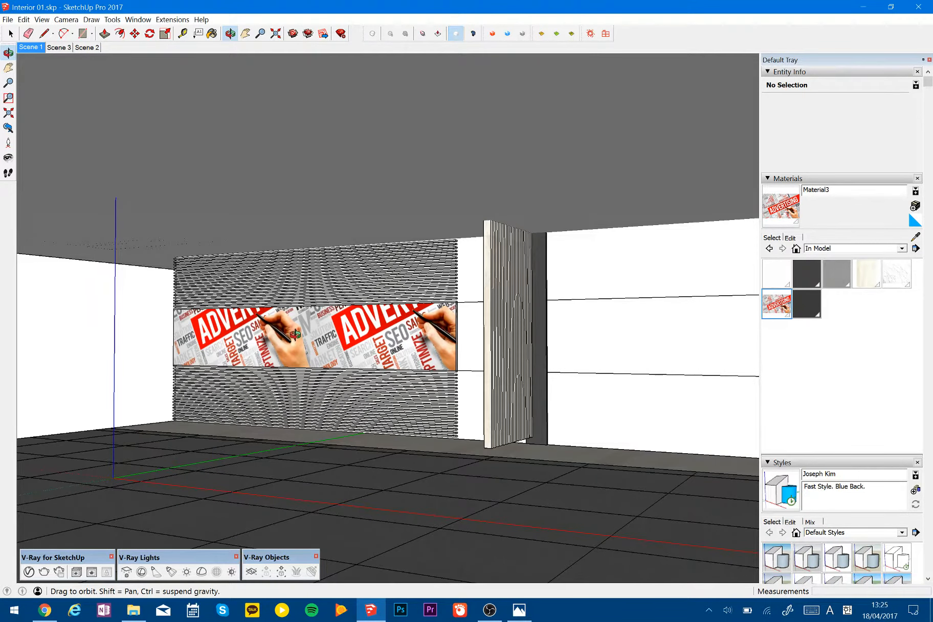
key("space")
scroll(383, 320, "up", 6)
key("shift")
scroll(446, 326, "down", 5)
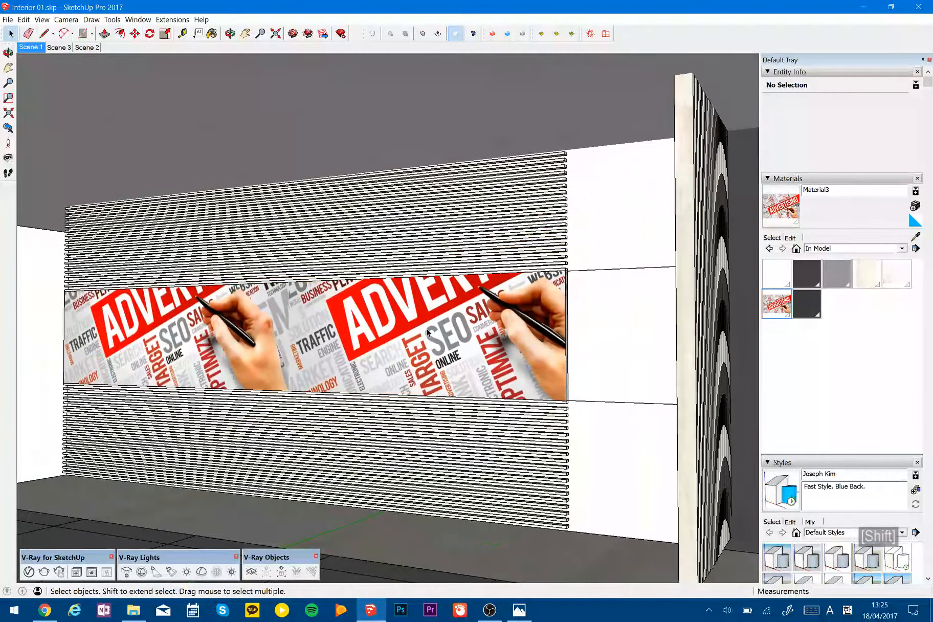
left_click(426, 328)
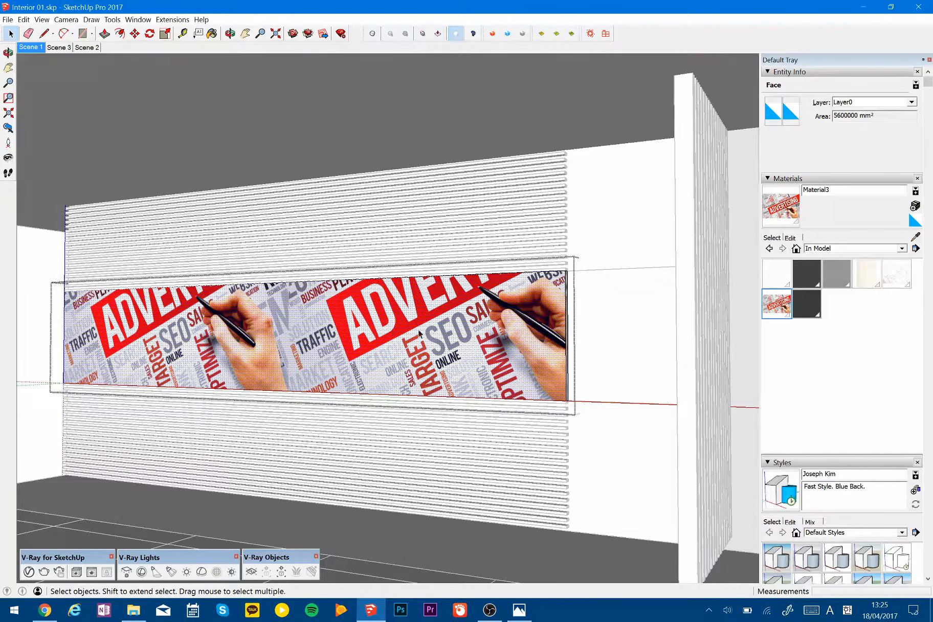
key("Escape")
key("ctrl+z")
key("ctrl+z")
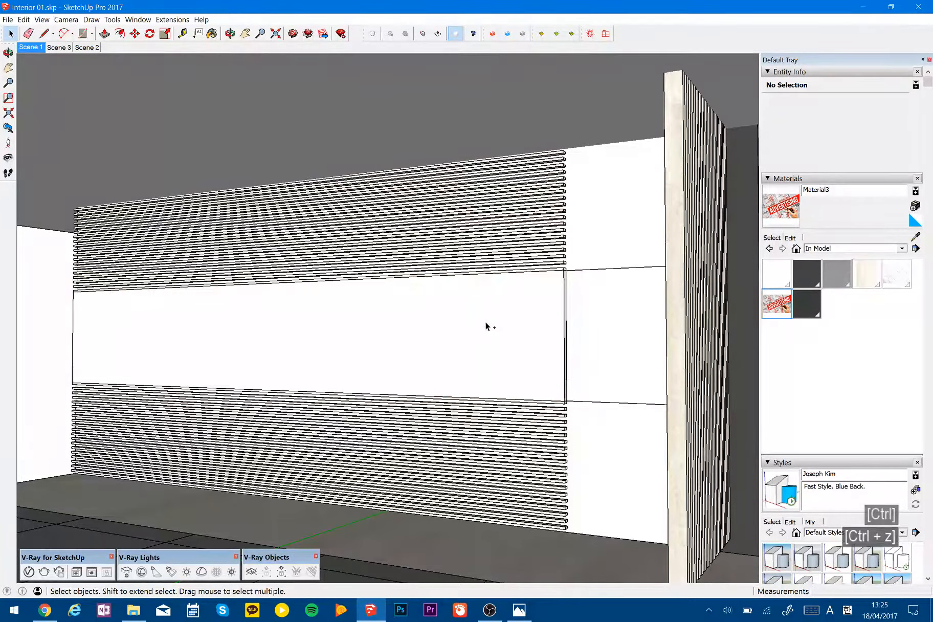
Open the panel group for editing and paint only its front face with the advertising material.
middle_click_drag(418, 328, 536, 330, "shift")
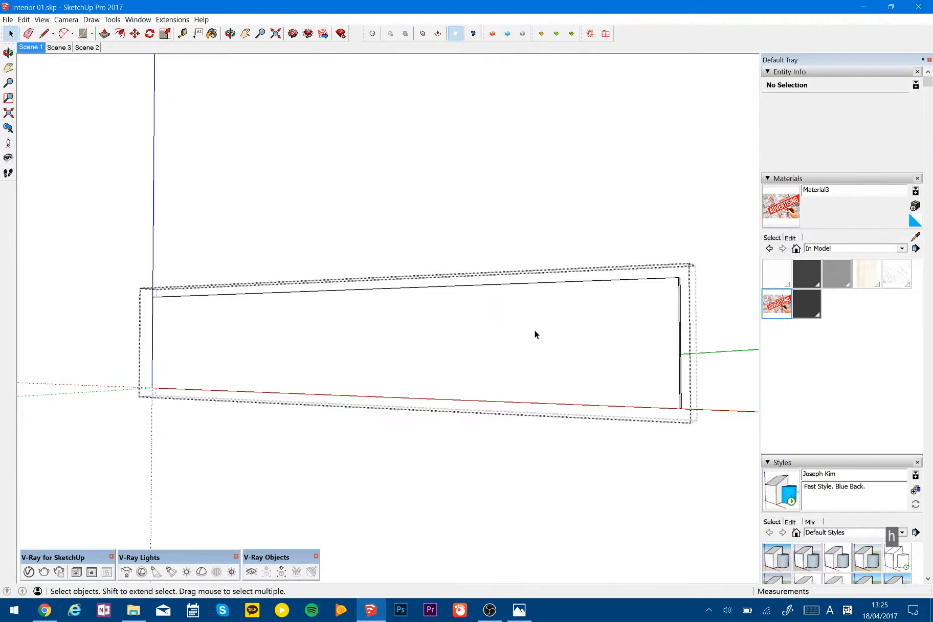
left_click(535, 329)
mouse_move(555, 315)
middle_mouse_down()
mouse_move(450, 357)
mouse_move(409, 421)
mouse_move(461, 333)
middle_mouse_up()
key("b")
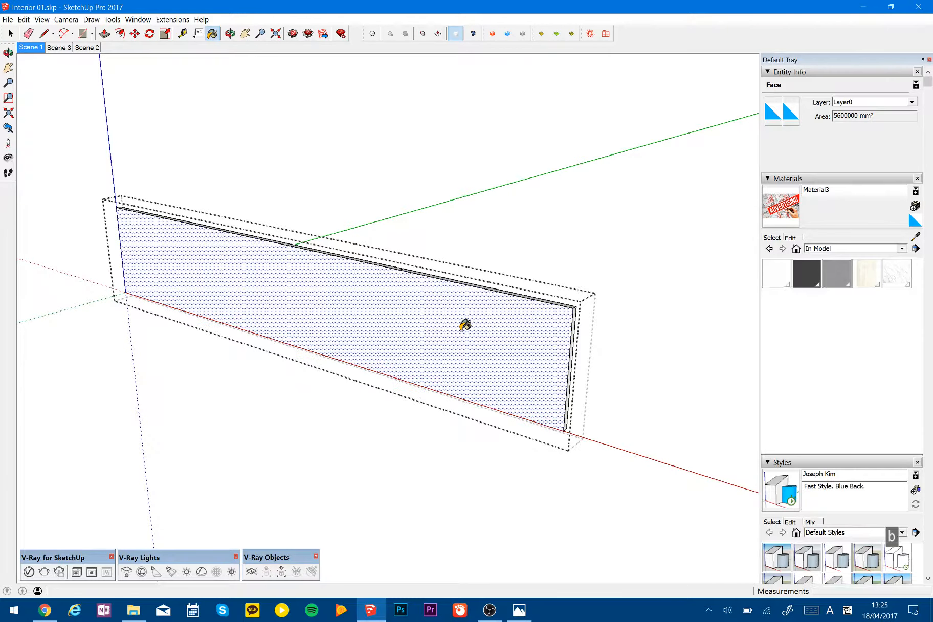
left_click(537, 337)
scroll(538, 338, "up", 5)
middle_click_drag(577, 299, 450, 344)
key("space")
right_click(450, 345)
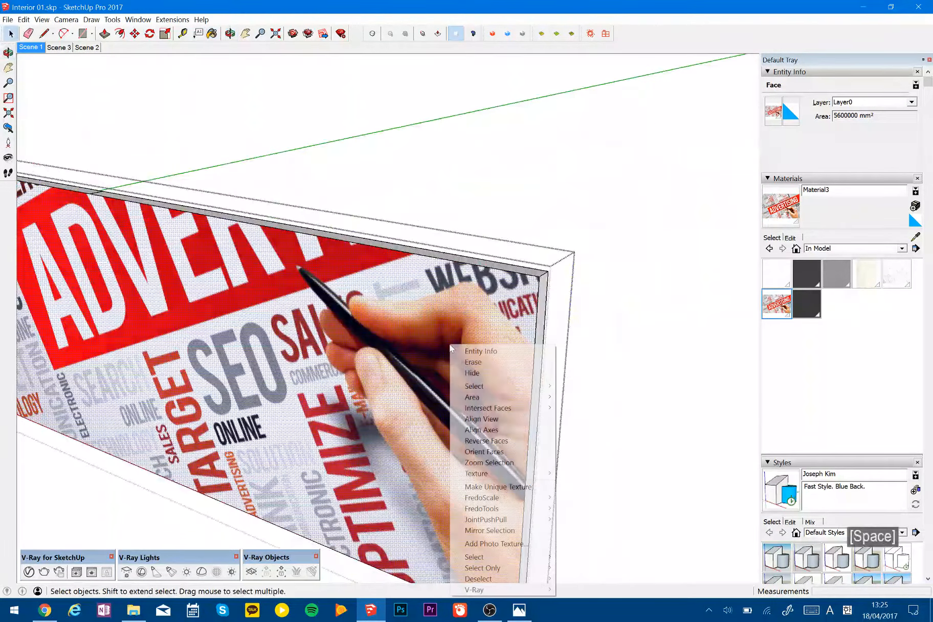
mouse_move(489, 473)
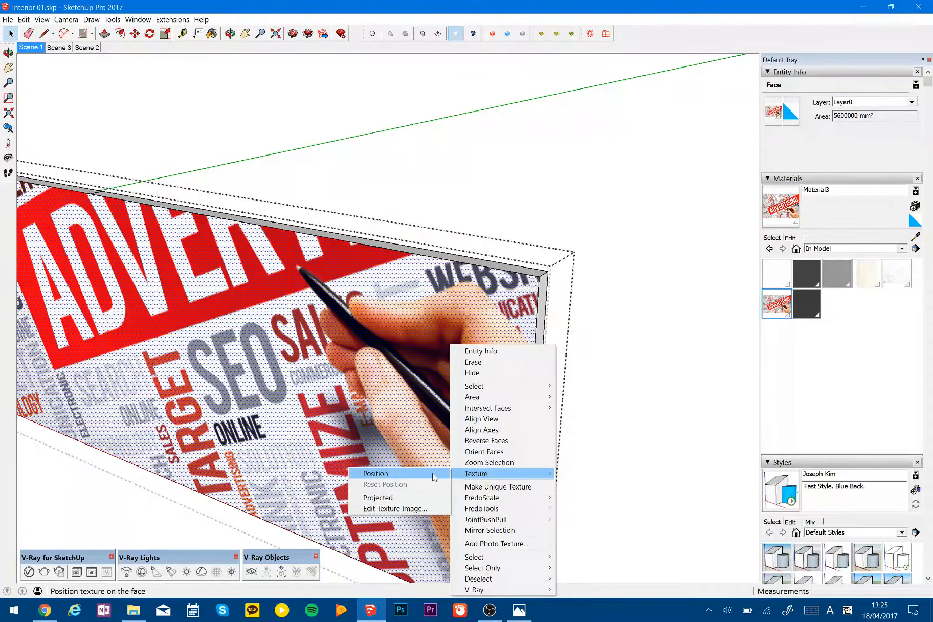
left_click(366, 473)
scroll(481, 358, "down", 5)
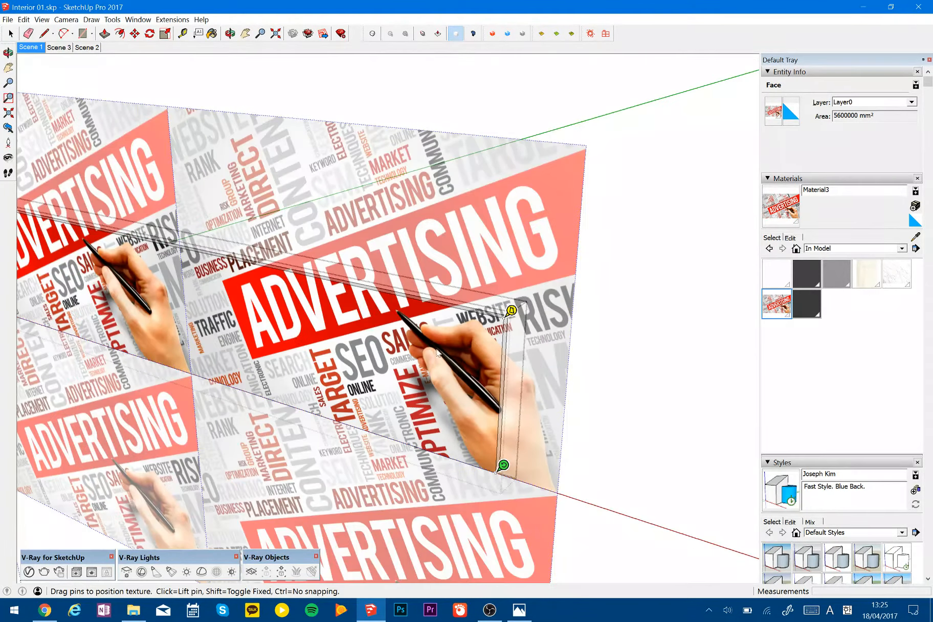
key("shift")
middle_click_drag(259, 334, 412, 371)
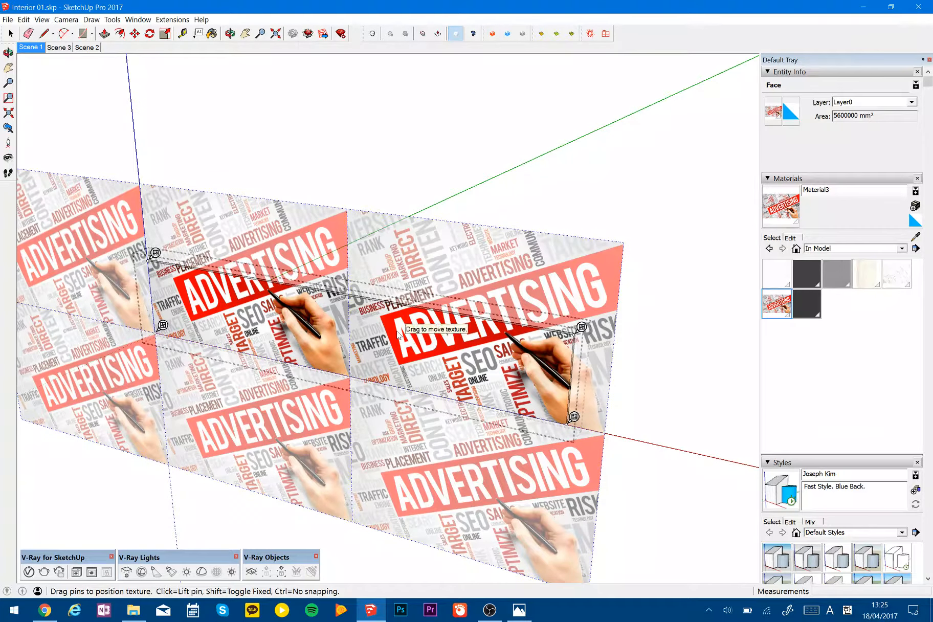
middle_click_drag(411, 361, 414, 343)
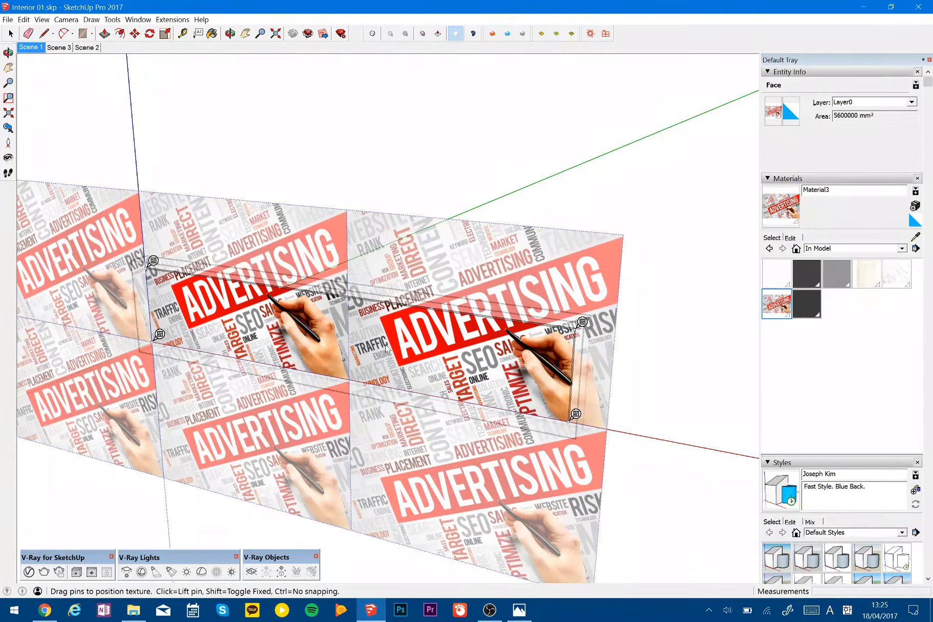
key("Escape")
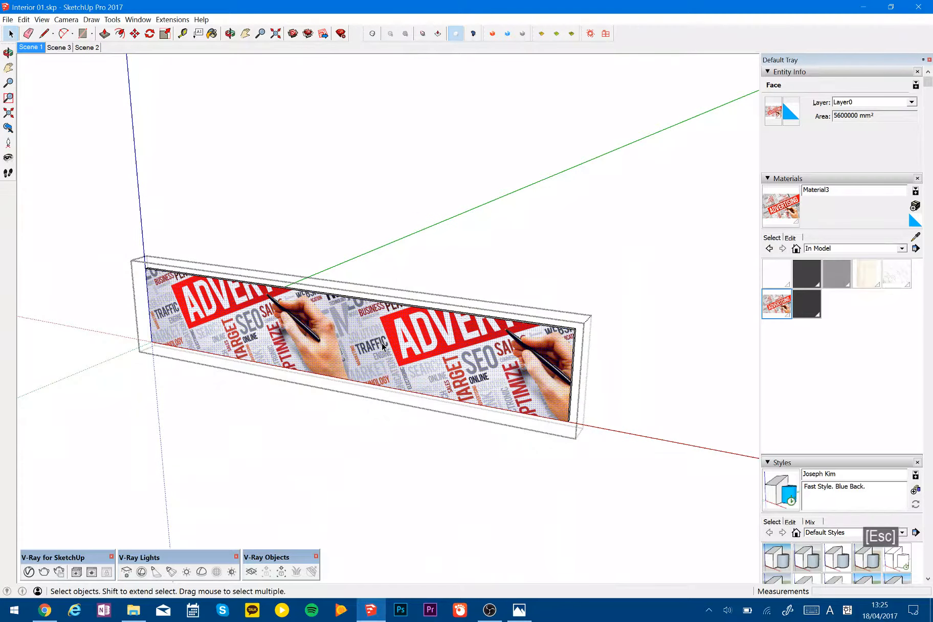
right_click(383, 343)
mouse_move(452, 471)
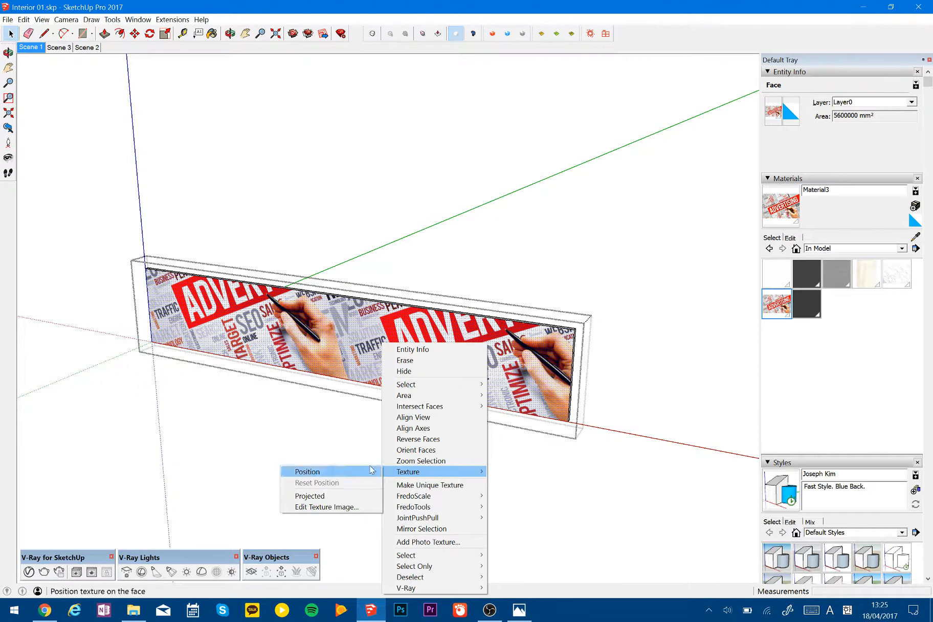
left_click(366, 470)
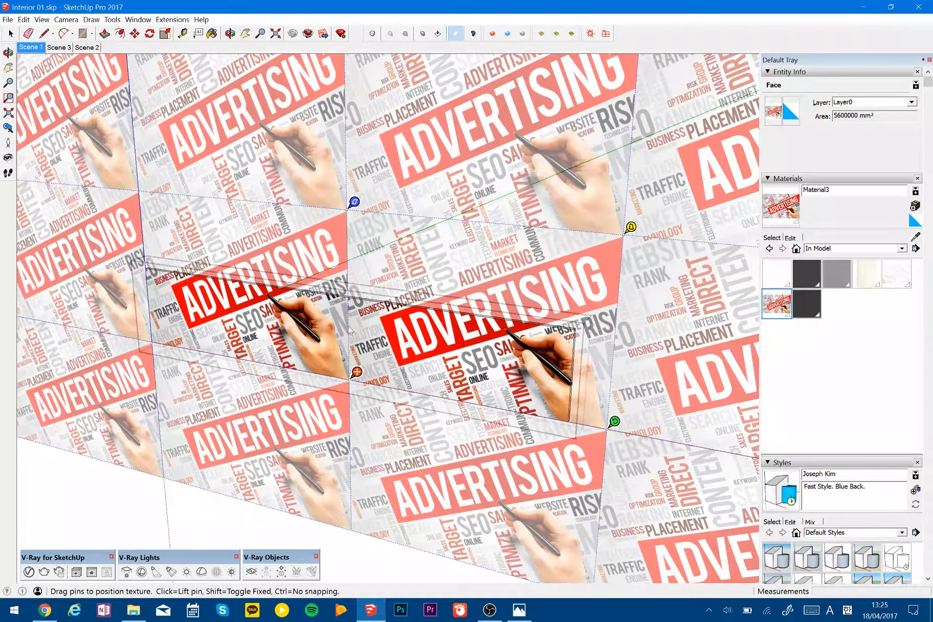
key("Escape")
Set the advertising material's texture width to 6 m, keeping its proportions.
left_click(790, 238)
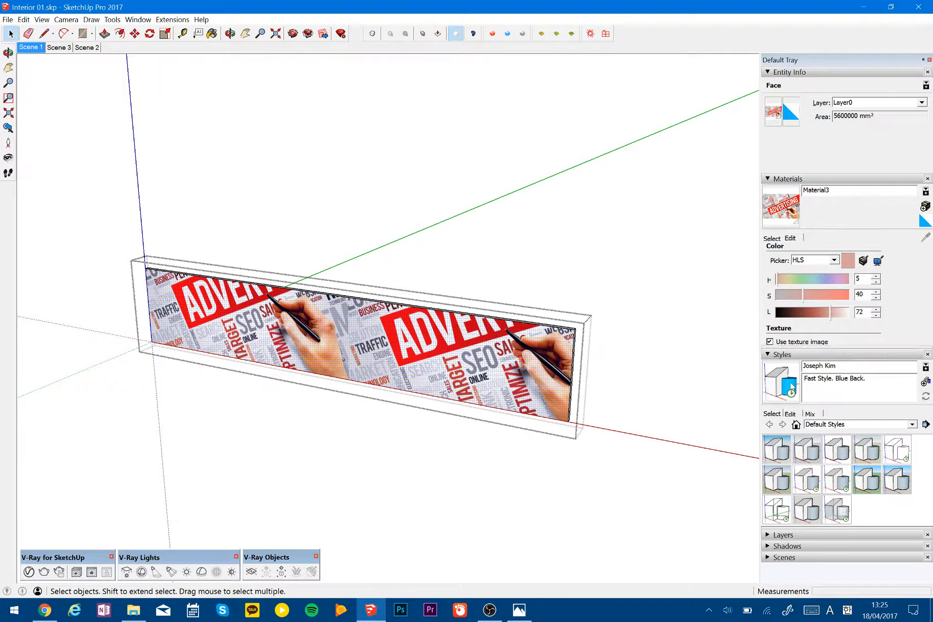
left_click(767, 354)
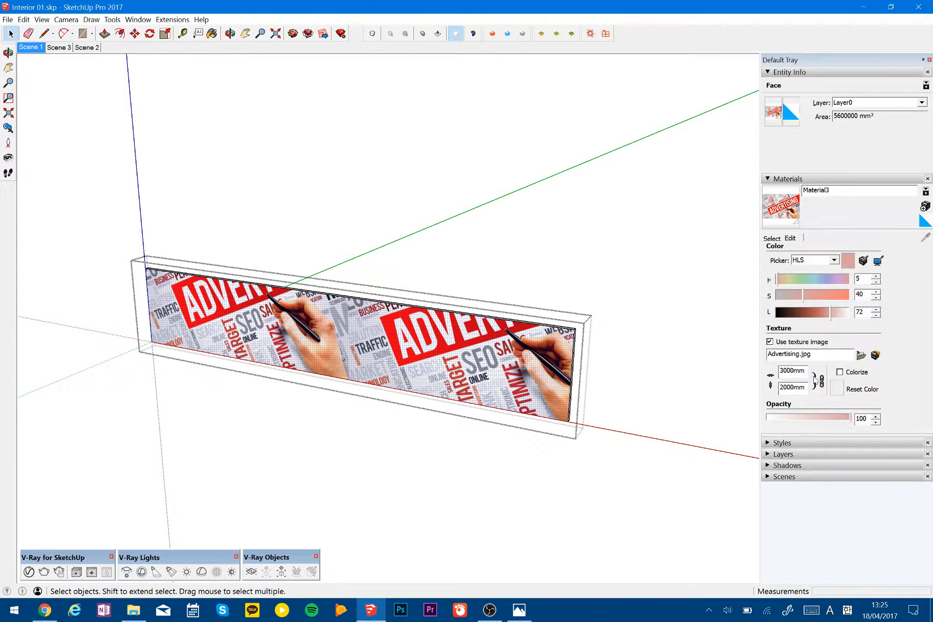
left_click_drag(806, 371, 698, 360)
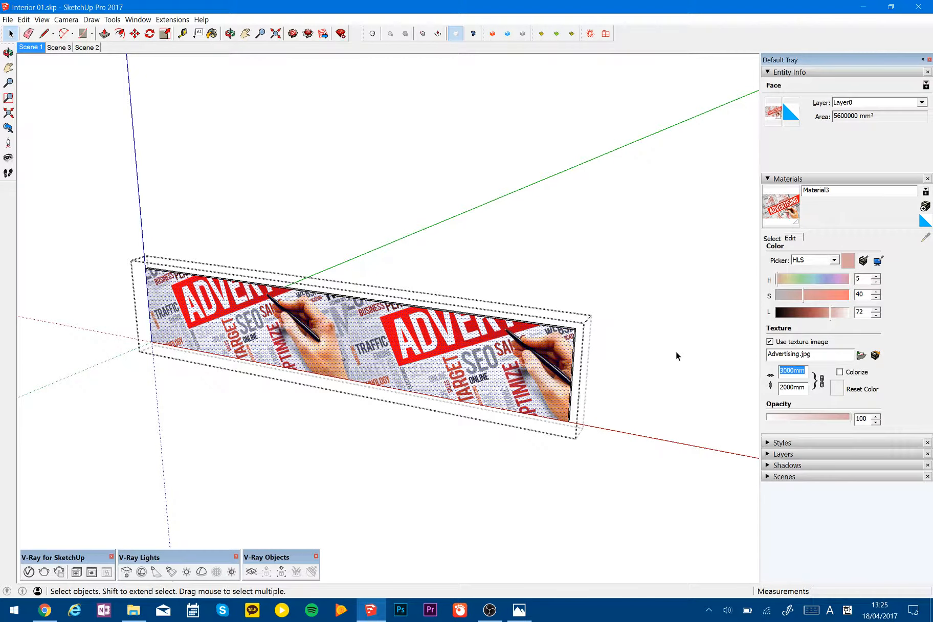
type("6m")
key("Return")
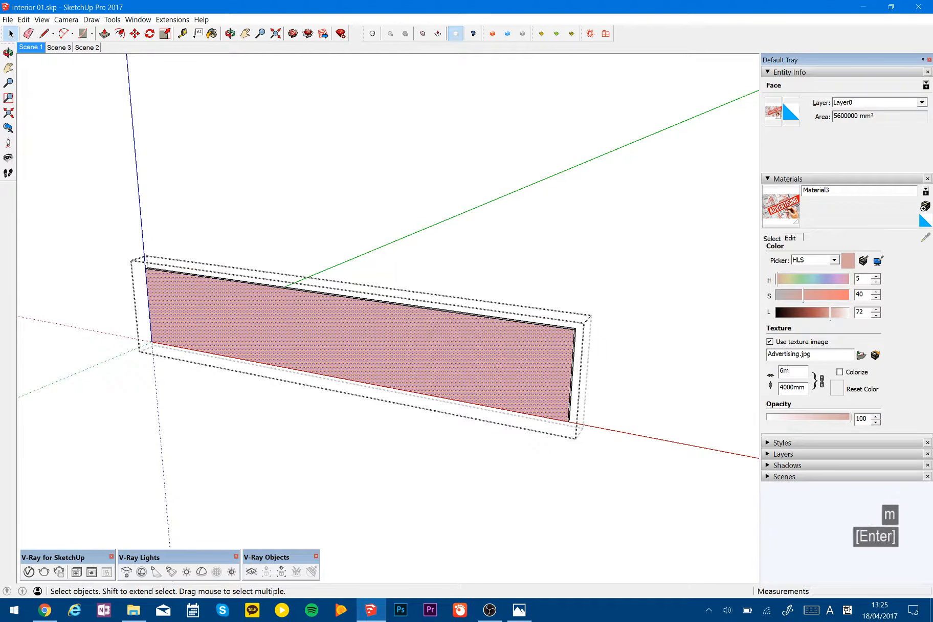
Reposition the advertising texture on the panel's front face, shifting it down so the red ADVERTISING banner runs across the face.
mouse_move(494, 372)
middle_mouse_down()
mouse_move(516, 336)
mouse_move(507, 381)
middle_mouse_up()
key("space")
right_click(507, 382)
mouse_move(594, 257)
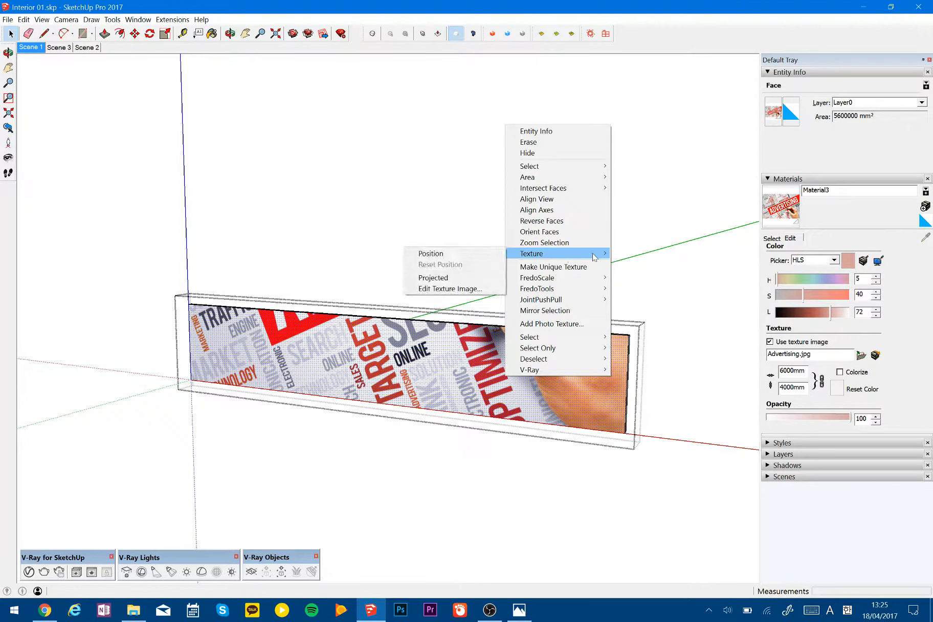
left_click(433, 254)
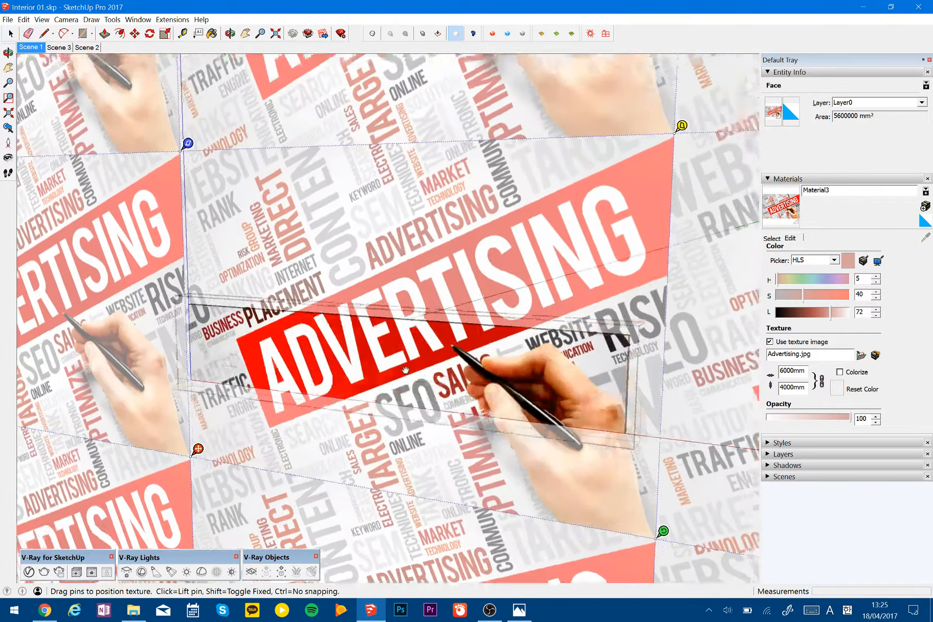
left_click_drag(405, 369, 405, 395)
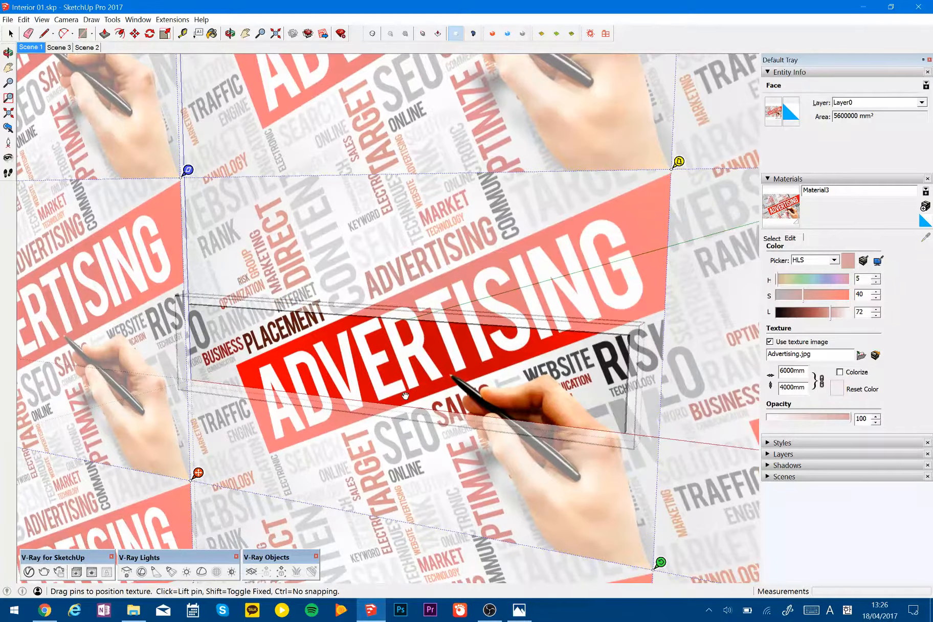
key("Return")
middle_click_drag(470, 385, 438, 388)
scroll(440, 388, "down", 2)
key("space")
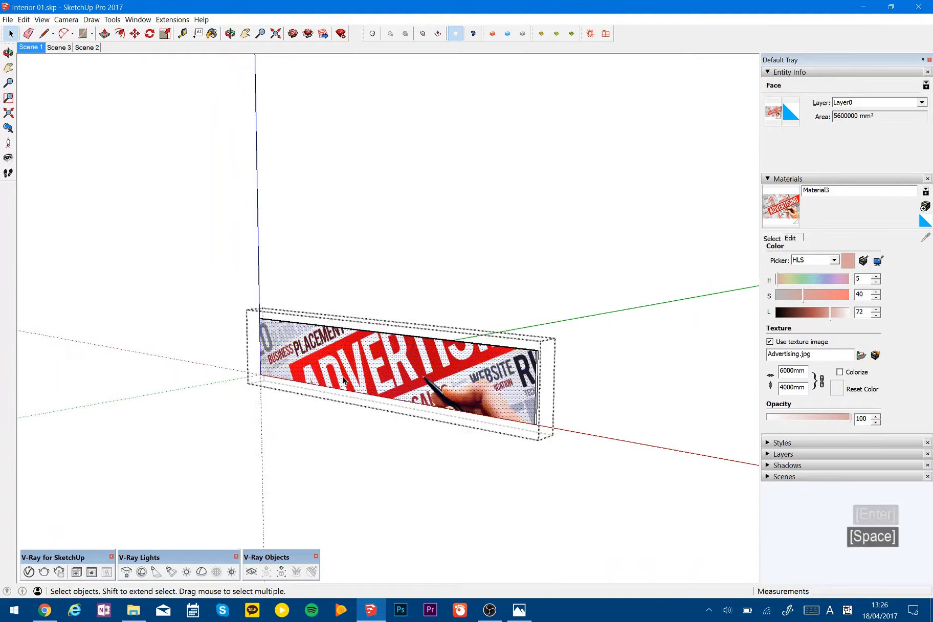
key("Escape")
left_click(457, 394, "shift")
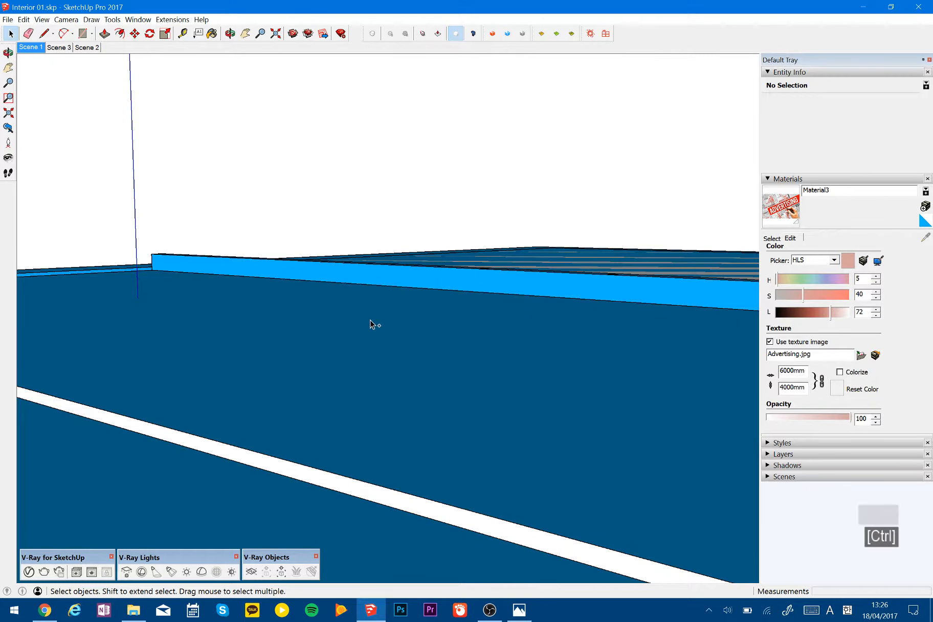
key("ctrl+z")
left_click(378, 371)
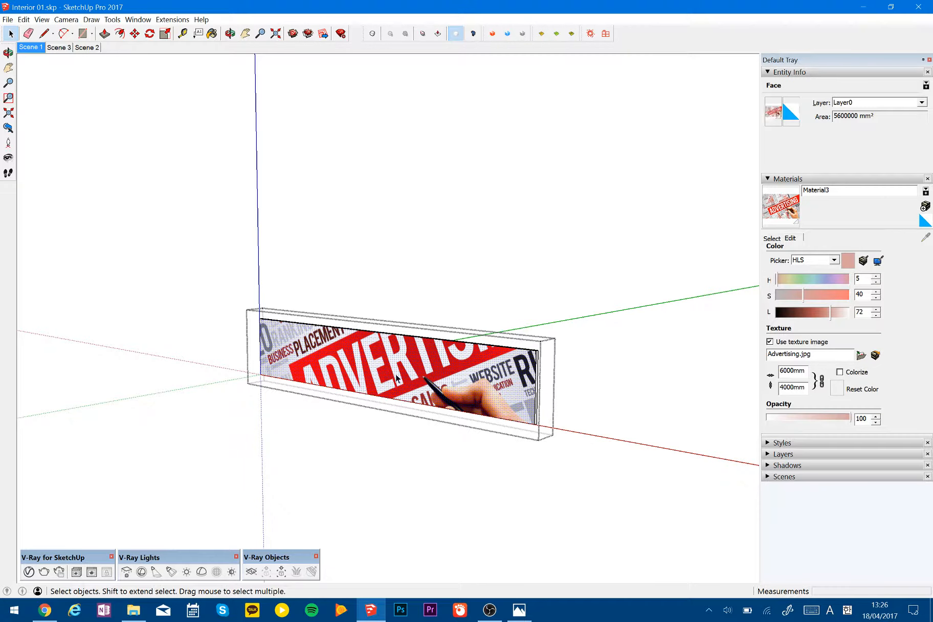
right_click(389, 376)
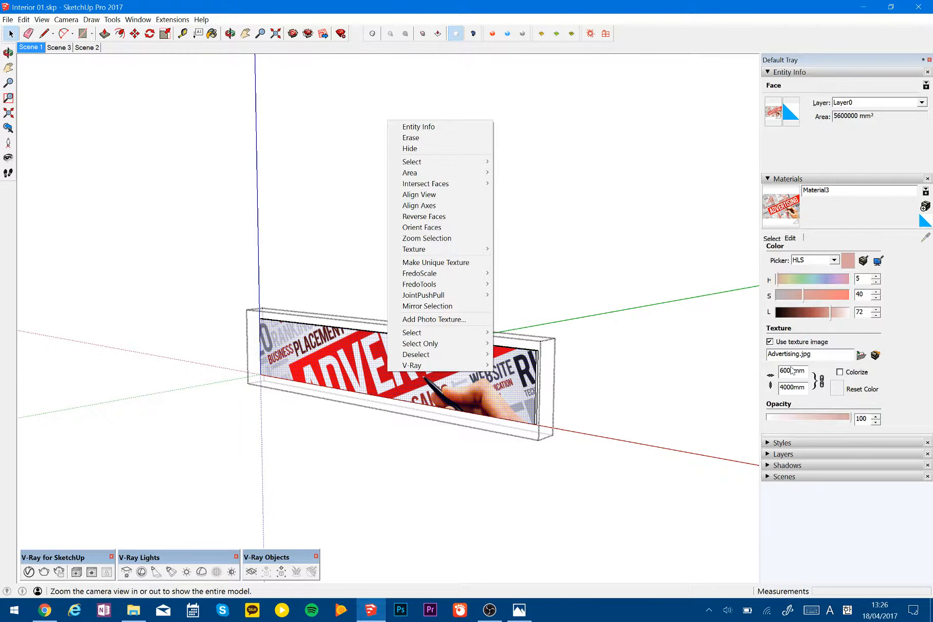
left_click(508, 404)
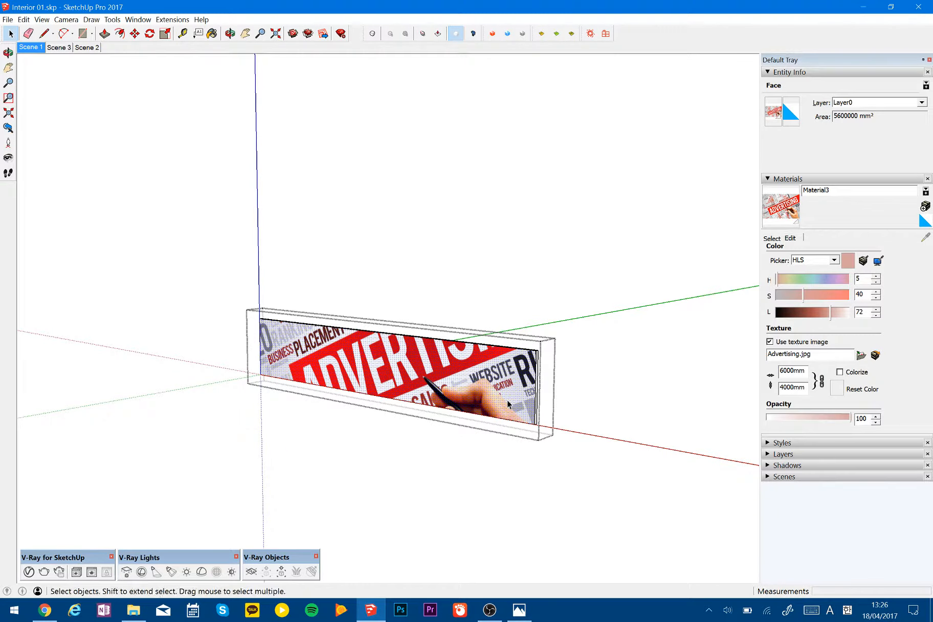
middle_click_drag(482, 362, 485, 361)
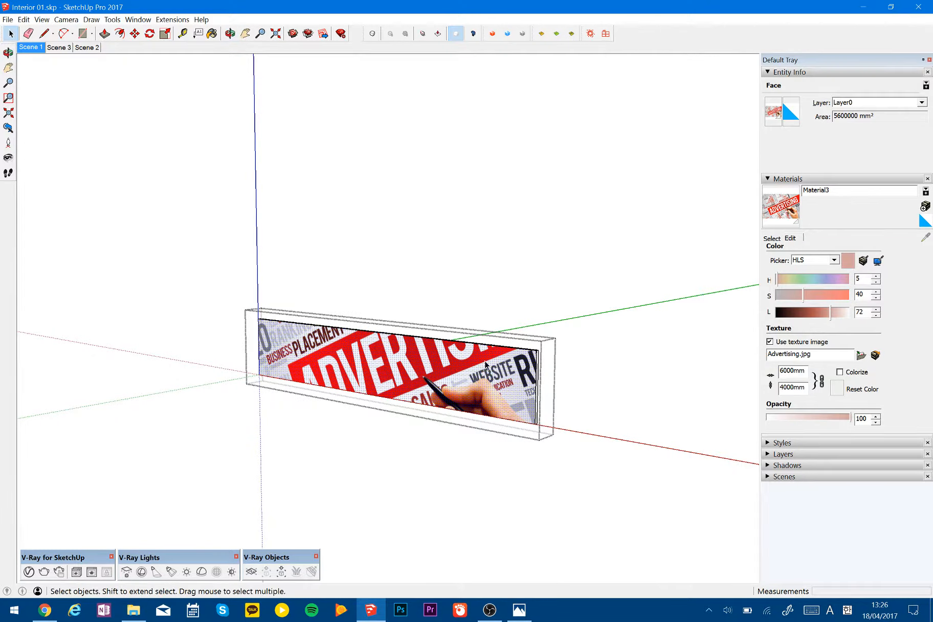
Leave the panel group and return to the Scene 1 view with nothing selected.
key("space")
key("Escape")
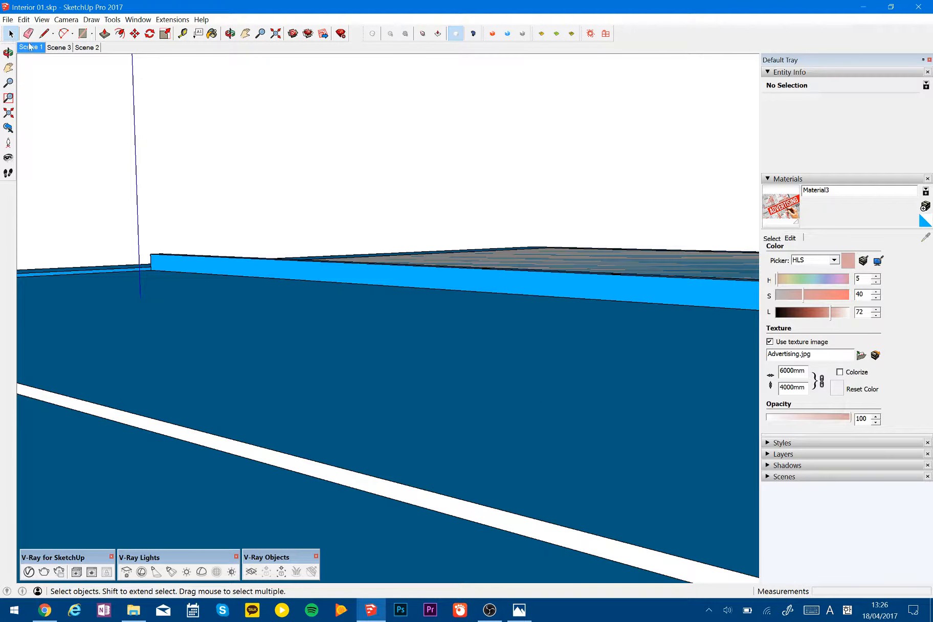
left_click(30, 47)
key("space")
key("Escape")
key("Escape")
key("Escape")
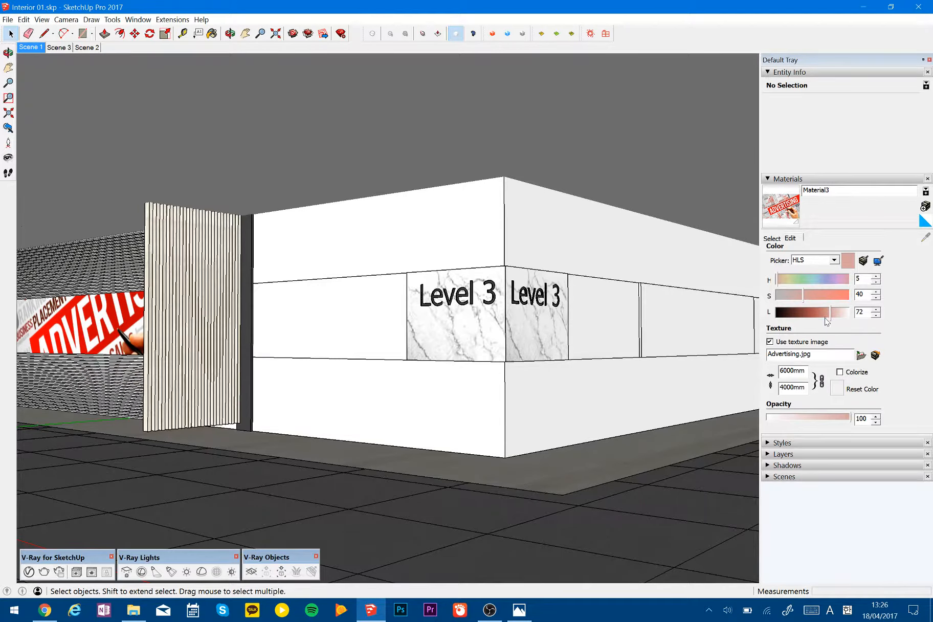
Compare the new-material settings based on the advertising material with those based on the default material, without creating either.
left_click(926, 207)
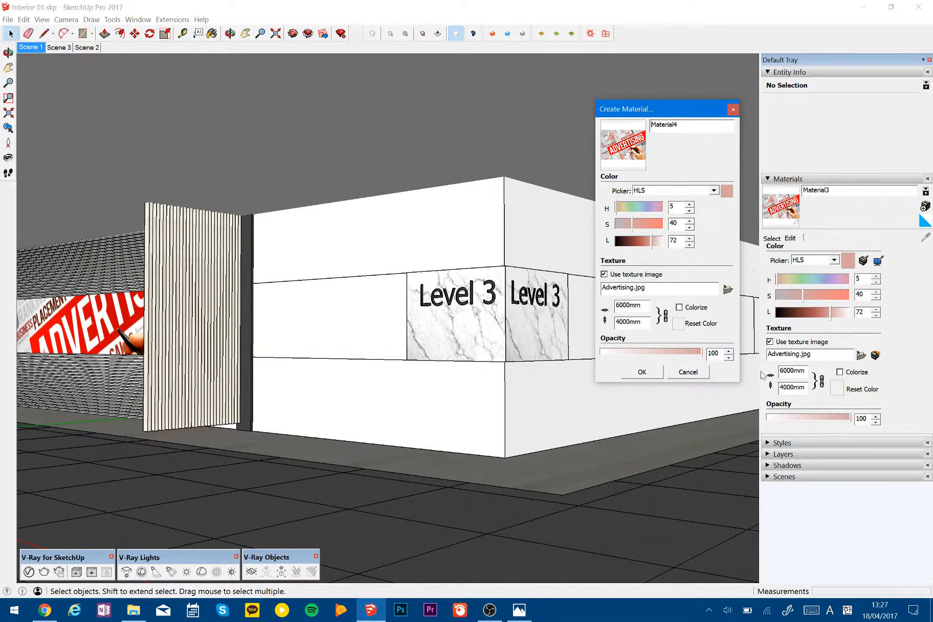
left_click(696, 373)
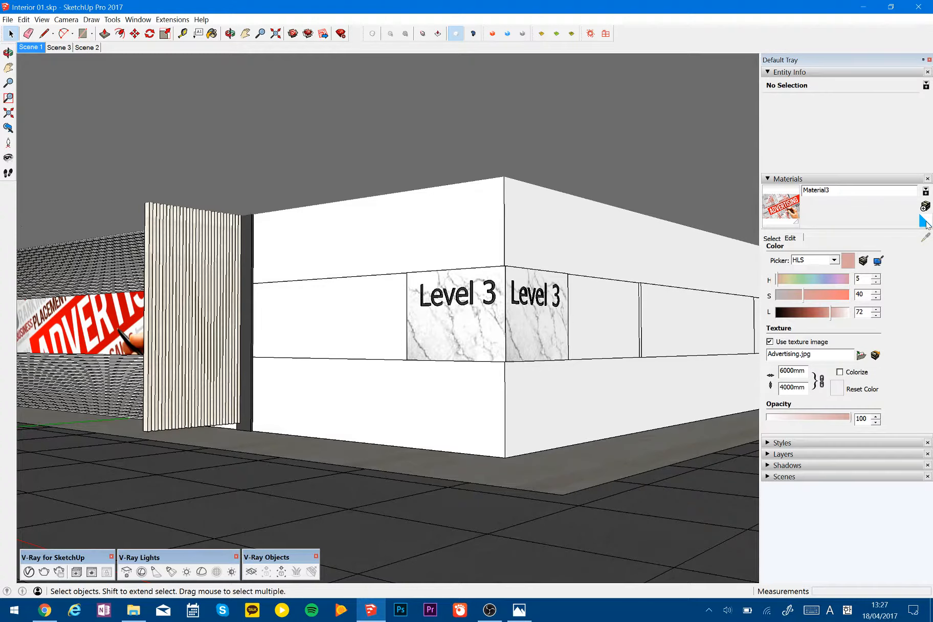
left_click(925, 222)
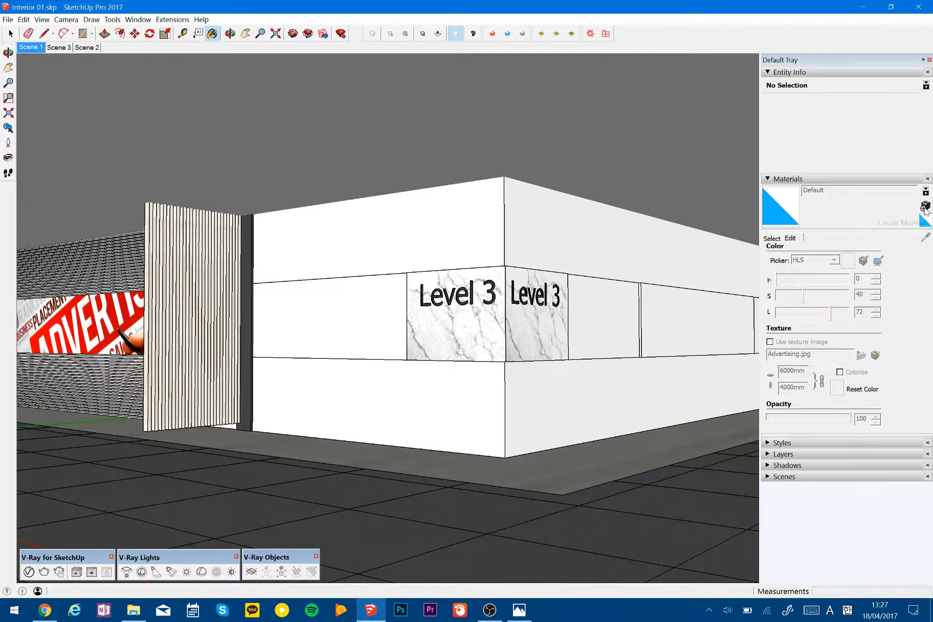
left_click(925, 207)
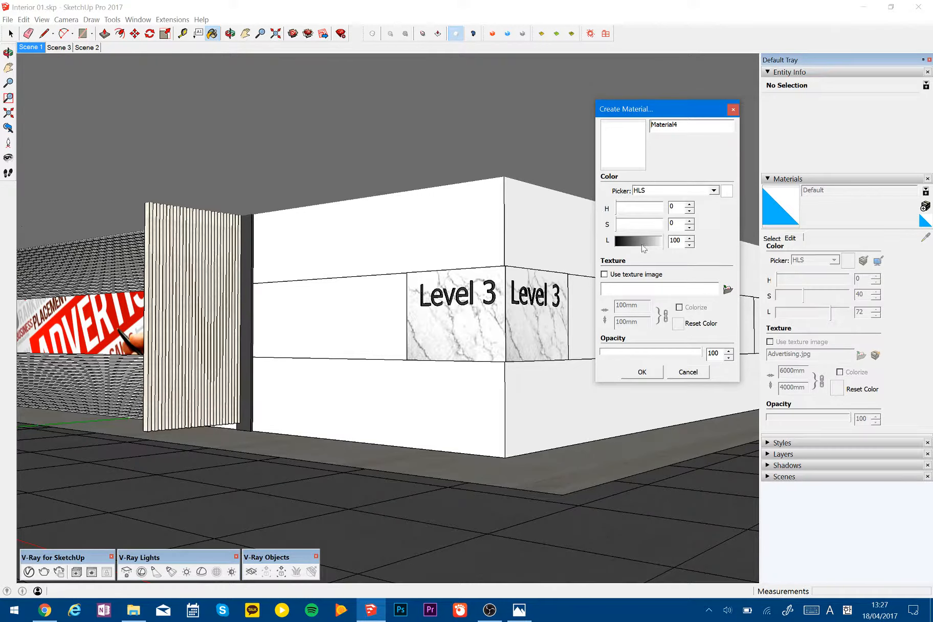
left_click(688, 372)
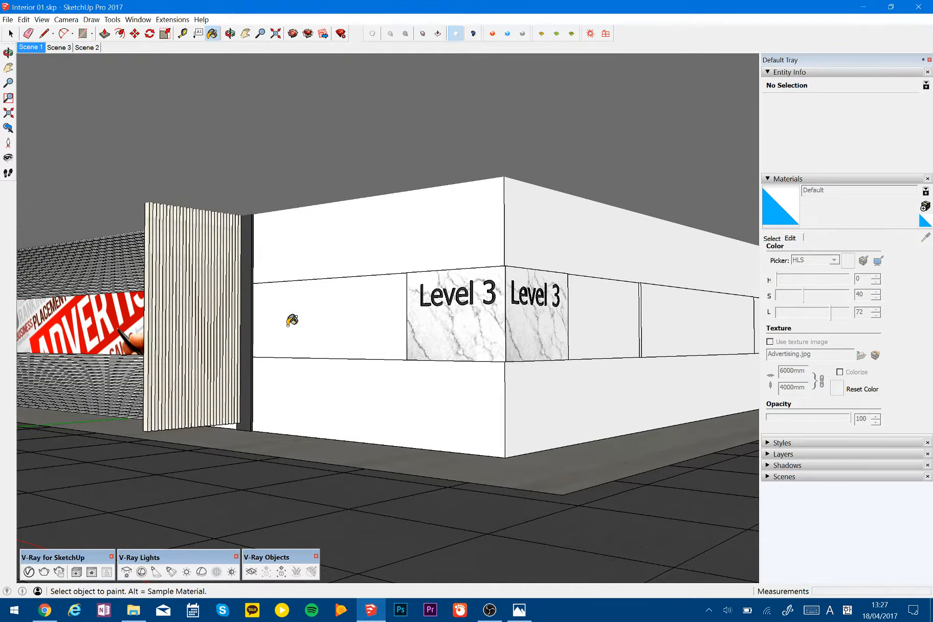
key("space")
key("Escape")
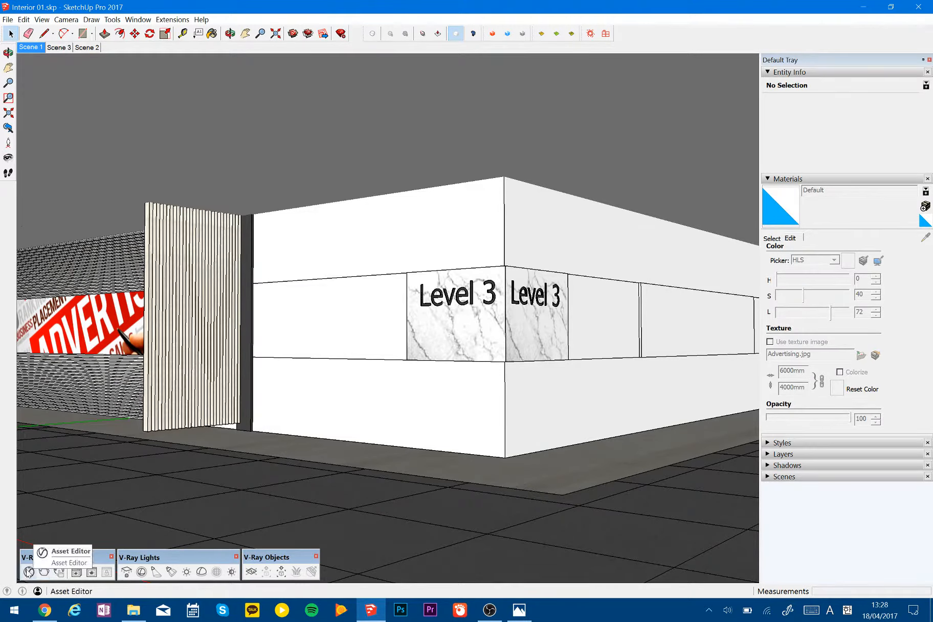
Start a V-Ray render by way of the Asset Editor and move the frame buffer aside.
left_click(28, 571)
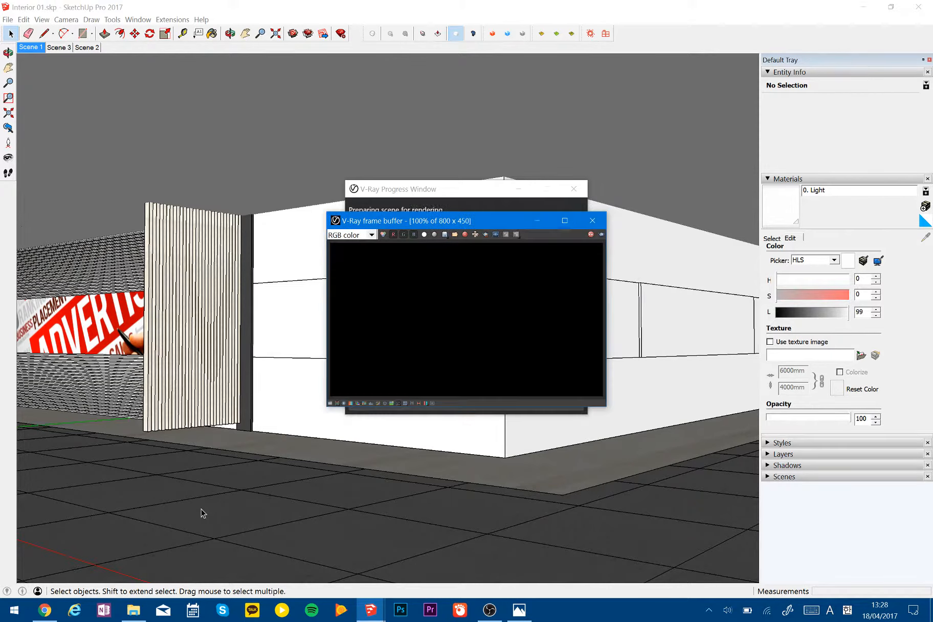
left_click_drag(510, 223, 246, 271)
Switch to File Explorer, show the Interior Study folder as large thumbnails, and view Interior 01.Render.Denoiser.png.
left_click(142, 607)
left_click(331, 420)
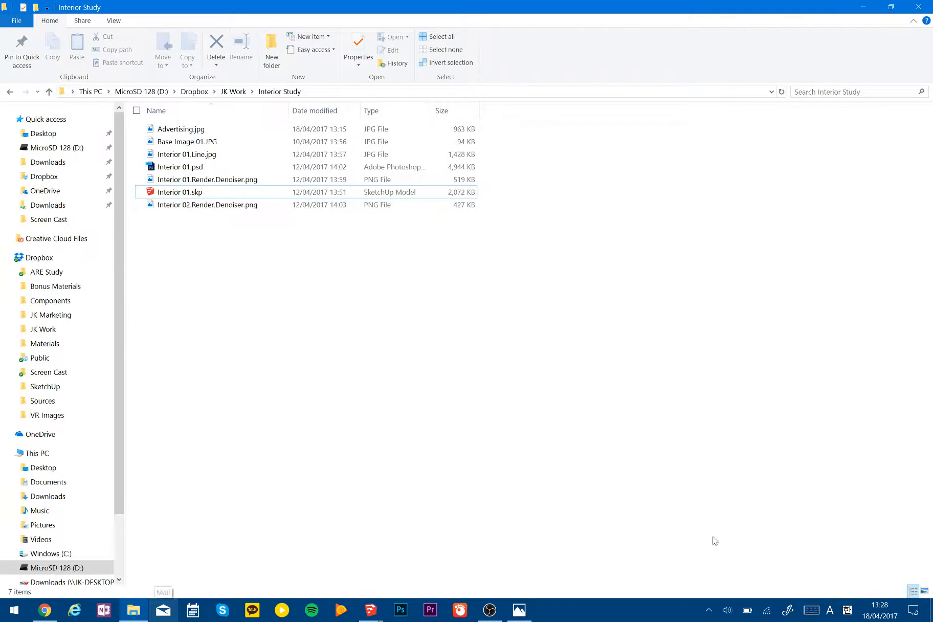
left_click(925, 591)
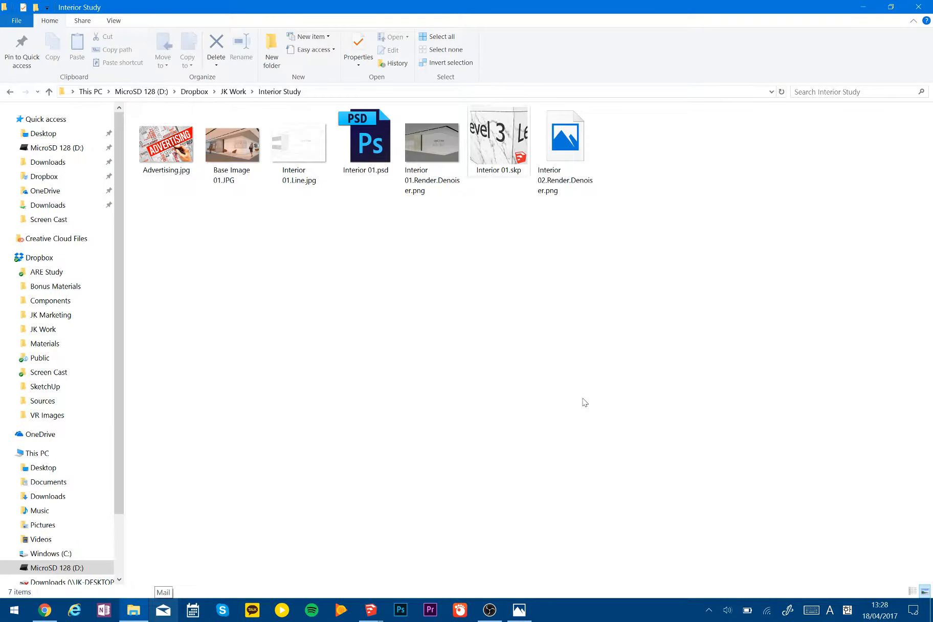
left_click(442, 152)
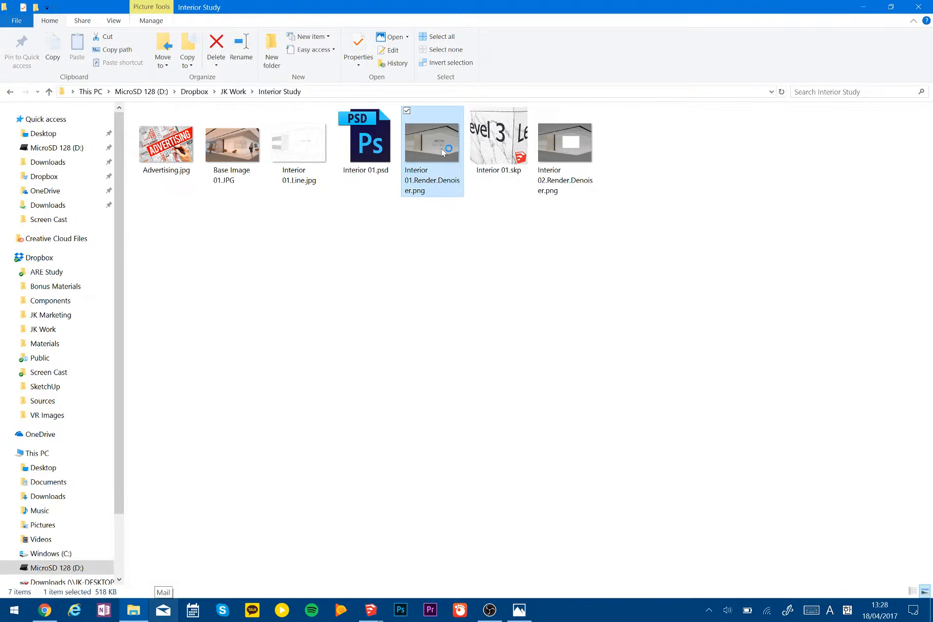
double_click(442, 152)
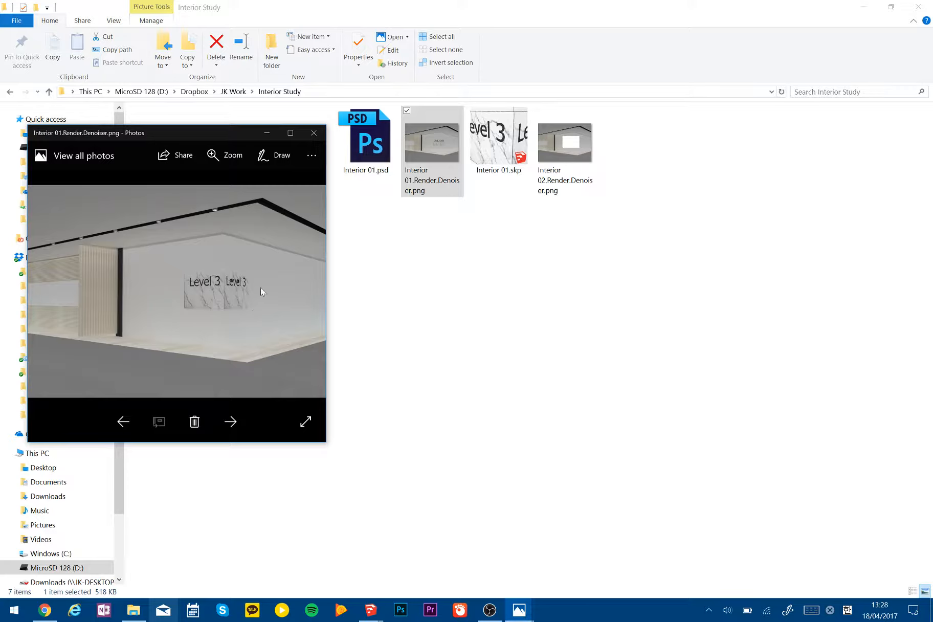
Close the image viewer and delete Interior 02.Render.Denoiser.png from the Interior Study folder.
left_click(314, 133)
mouse_move(635, 260)
left_mouse_down()
mouse_move(560, 153)
mouse_move(567, 171)
left_mouse_up()
key("Delete")
key("Return")
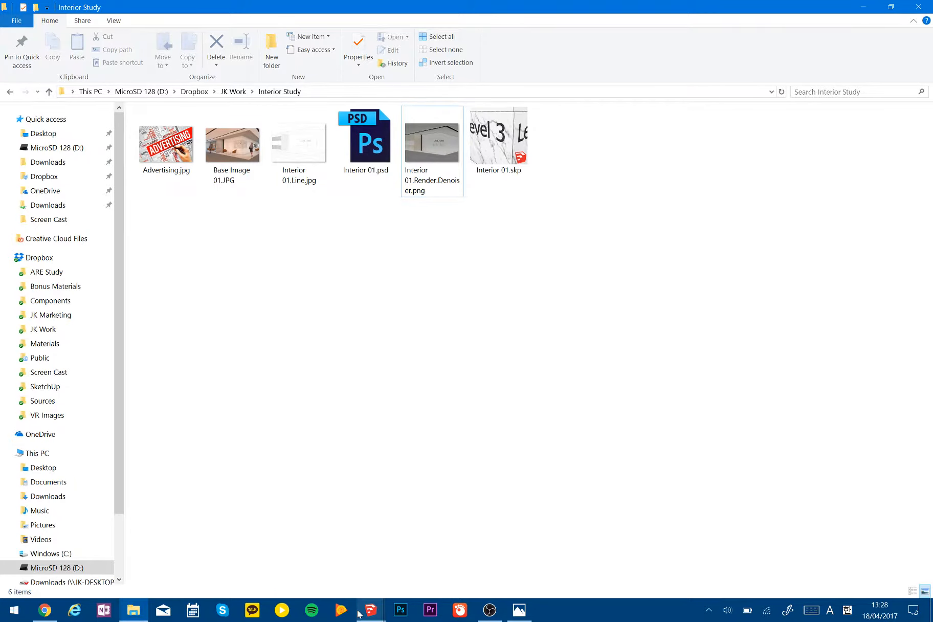
Switch back to SketchUp and create a material named White with its HLS lightness set to 90.
mouse_move(371, 610)
left_click(317, 565)
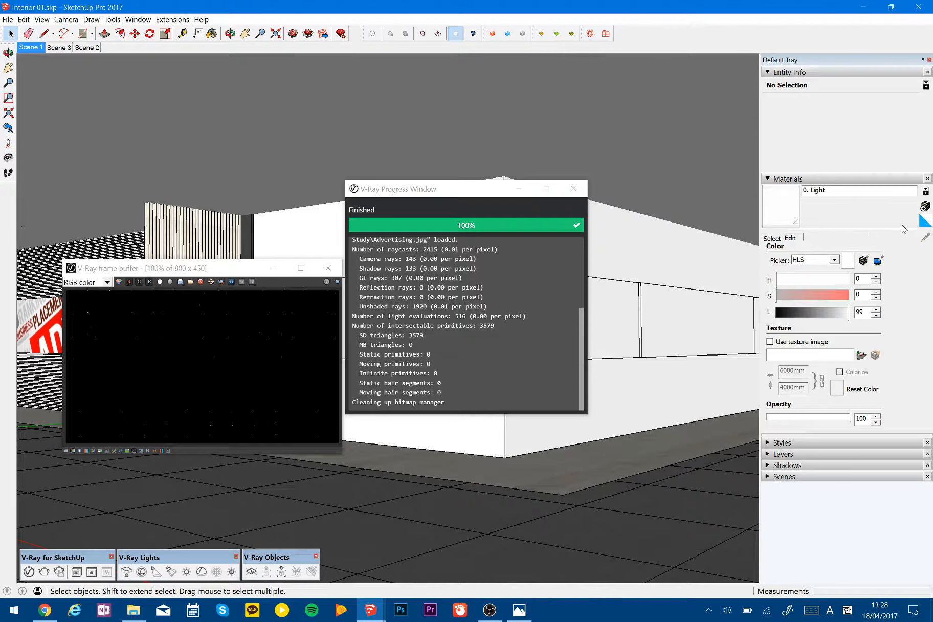
left_click(926, 223)
left_click(926, 207)
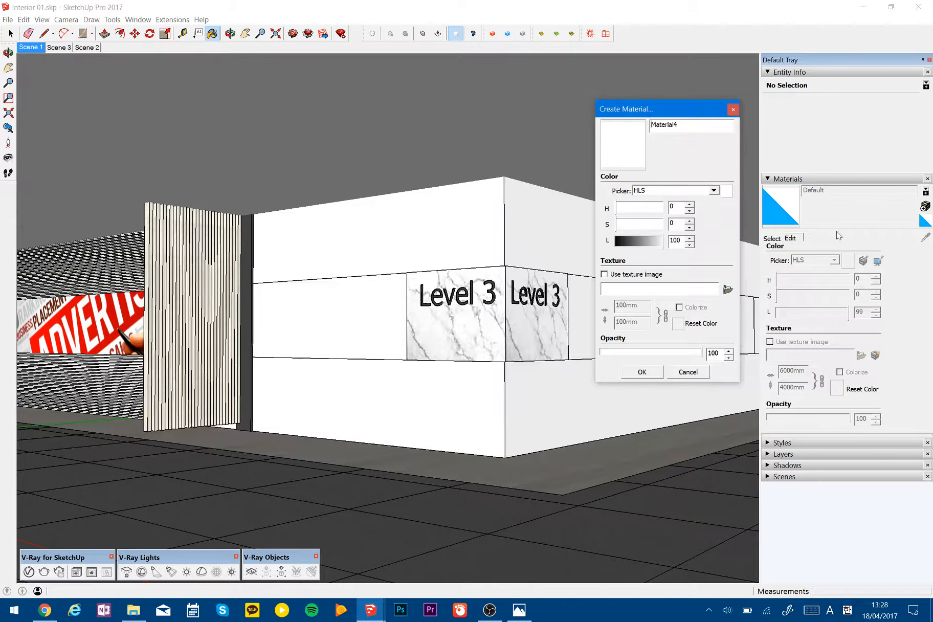
key("shift")
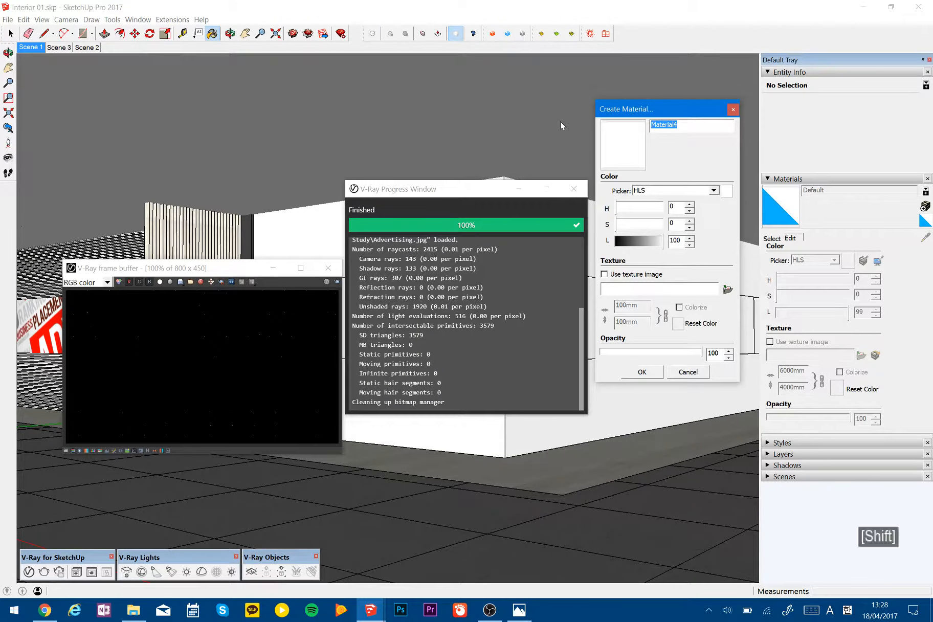
type("White")
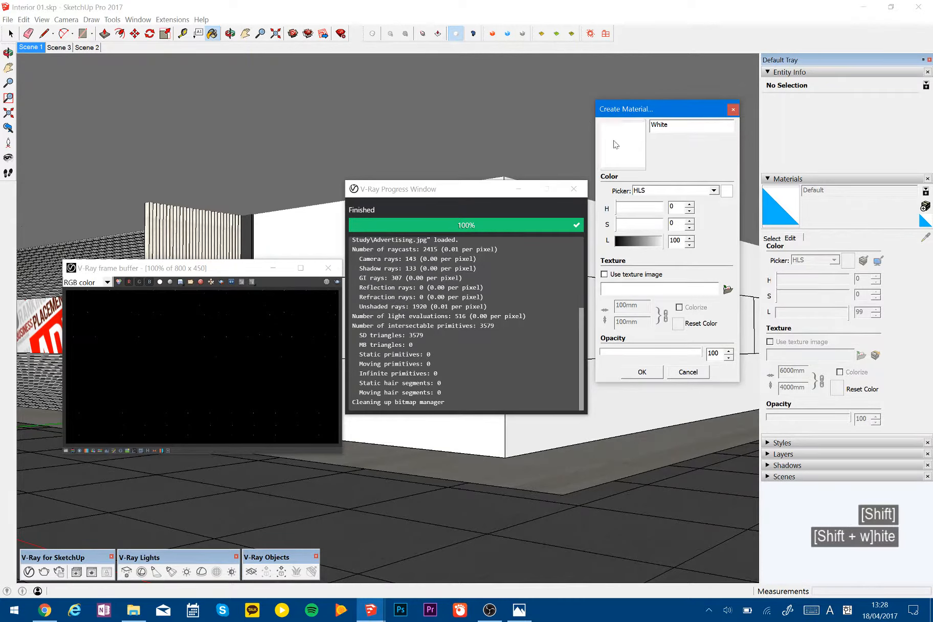
left_click(659, 245)
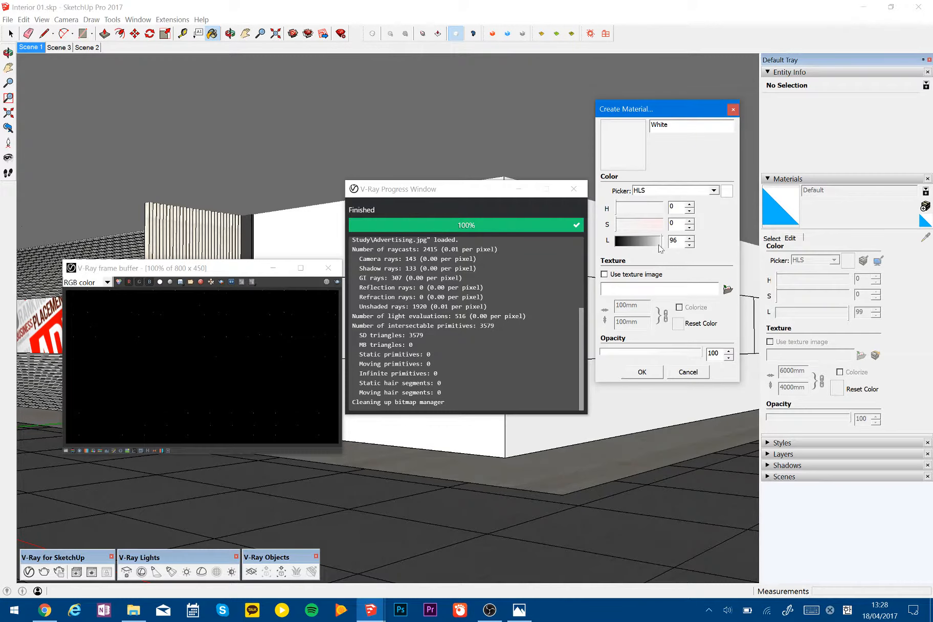
left_click_drag(679, 241, 652, 241)
type("90")
key("Return")
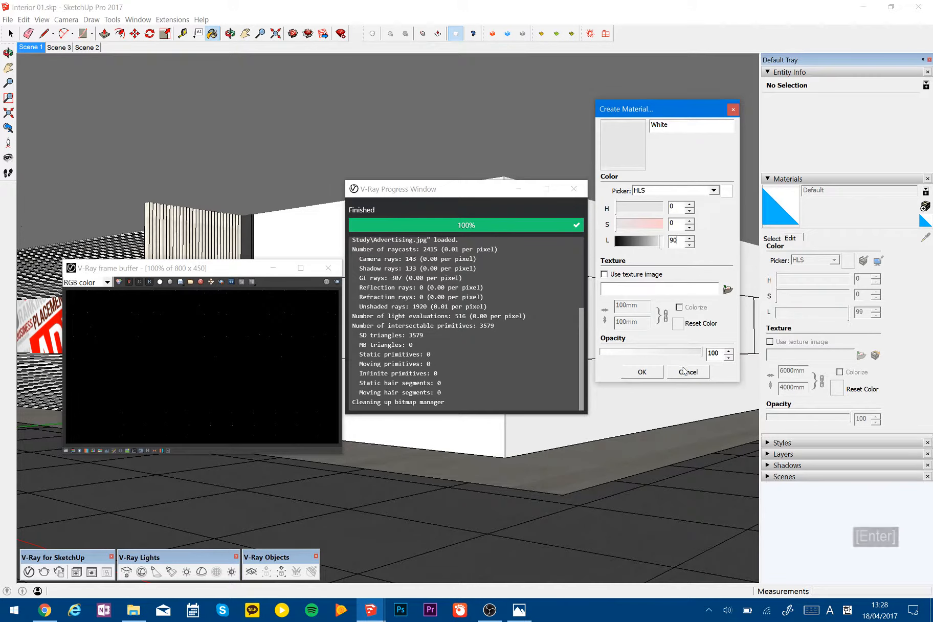
Paint the walls around the Level 3 sign with the White material and move the V-Ray progress window clear of them.
key("space")
key("b")
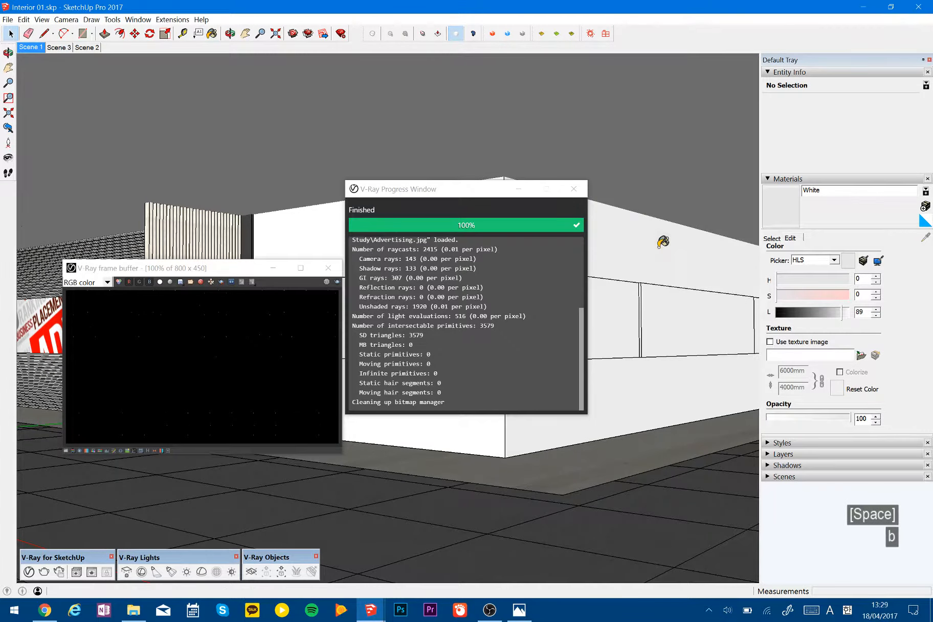
key("space")
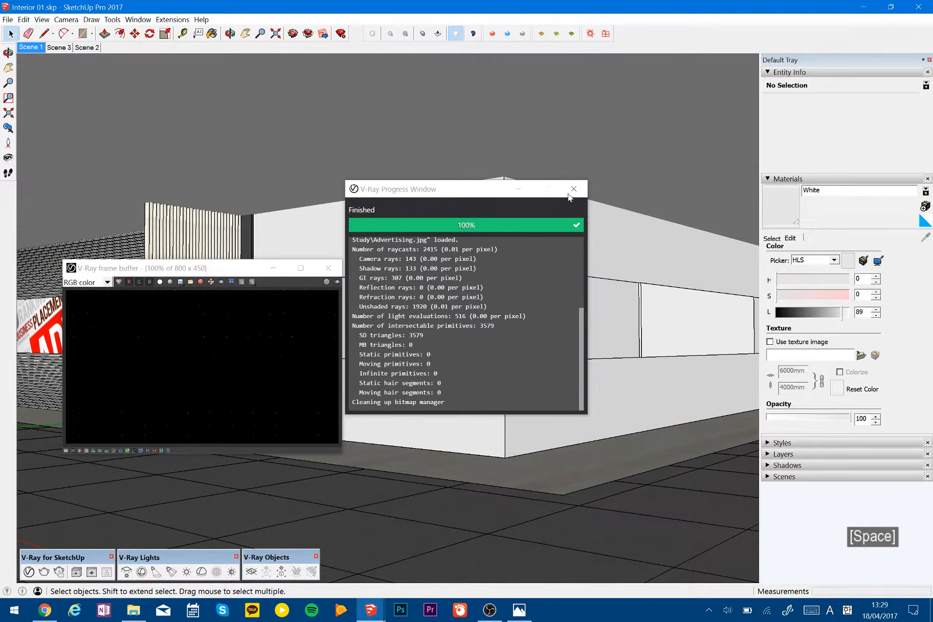
left_click_drag(484, 195, 619, 318)
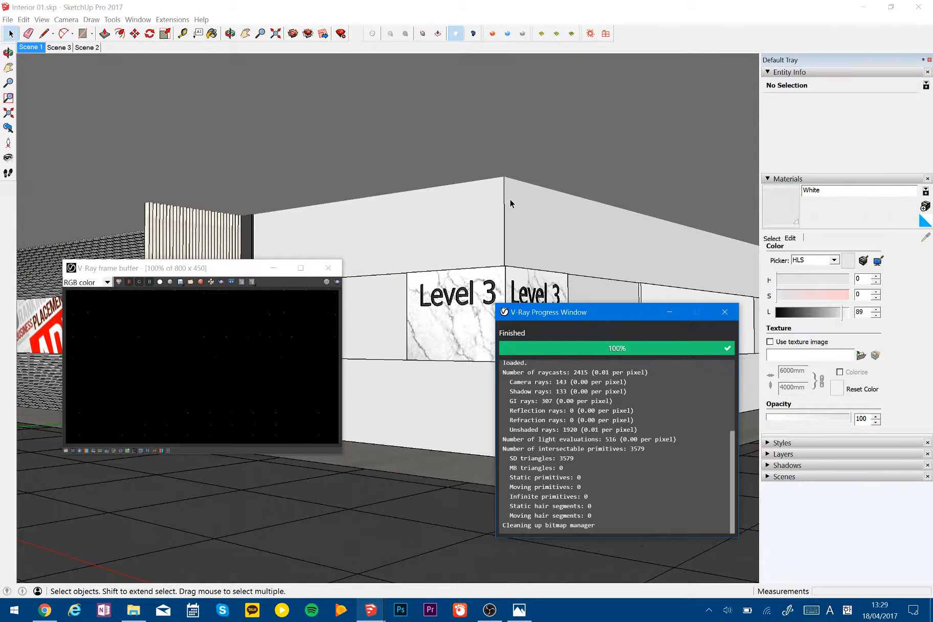
View Base Image 01.JPG for reference, and check the running 1280 x 720 render, its progress and the Asset Editor's render settings.
left_click(520, 611)
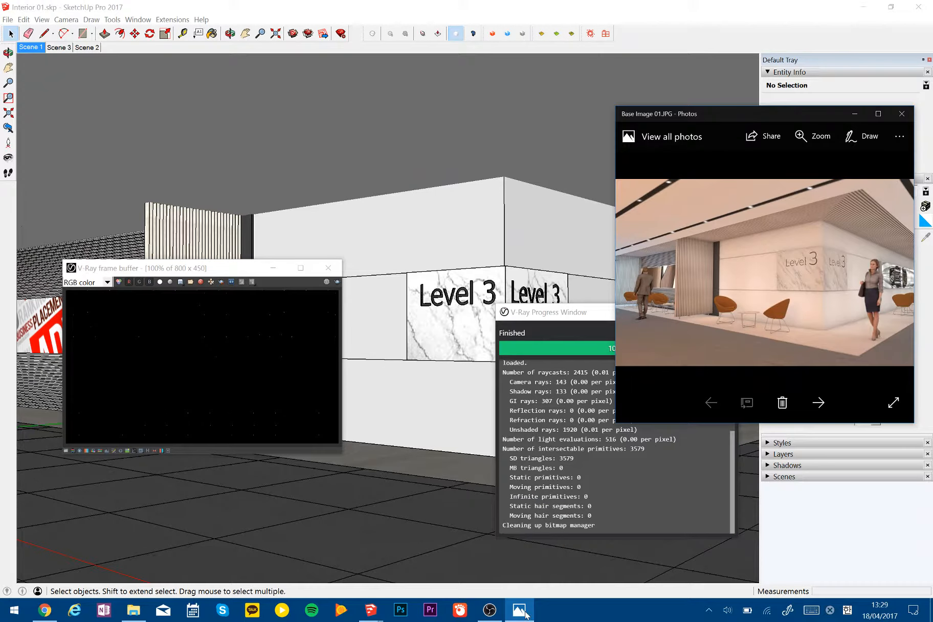
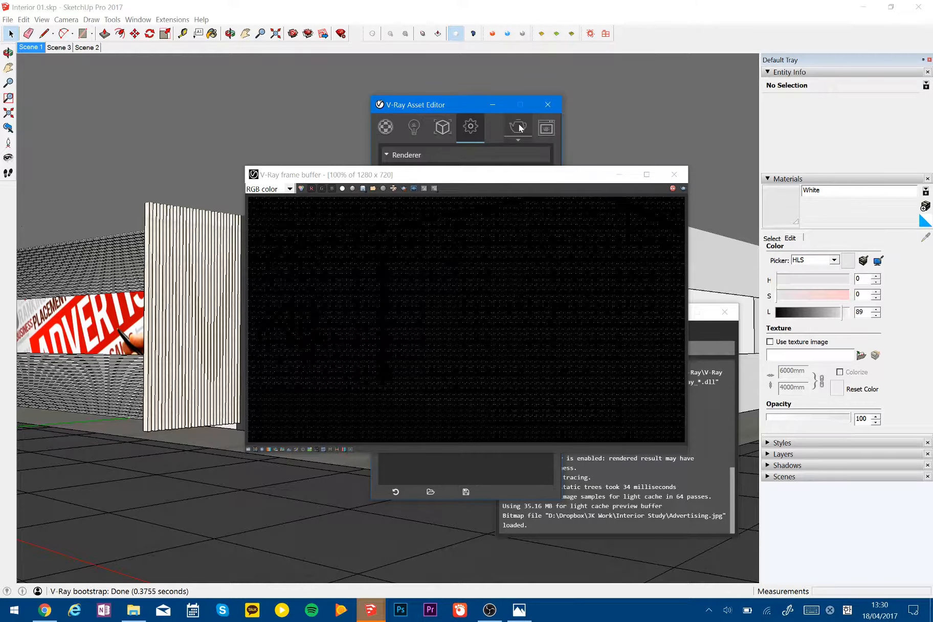
left_click_drag(537, 175, 323, 57)
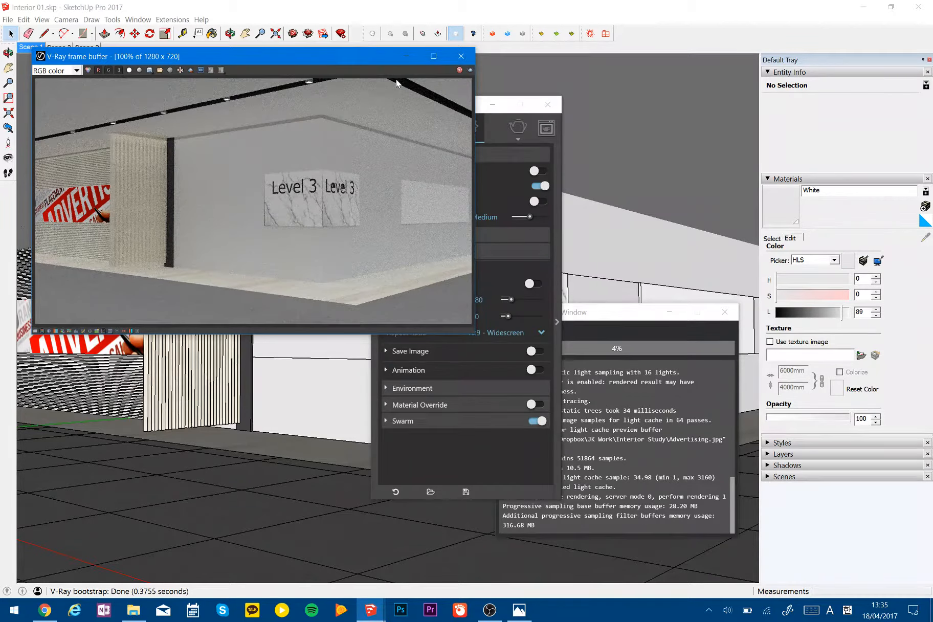
left_click(606, 315)
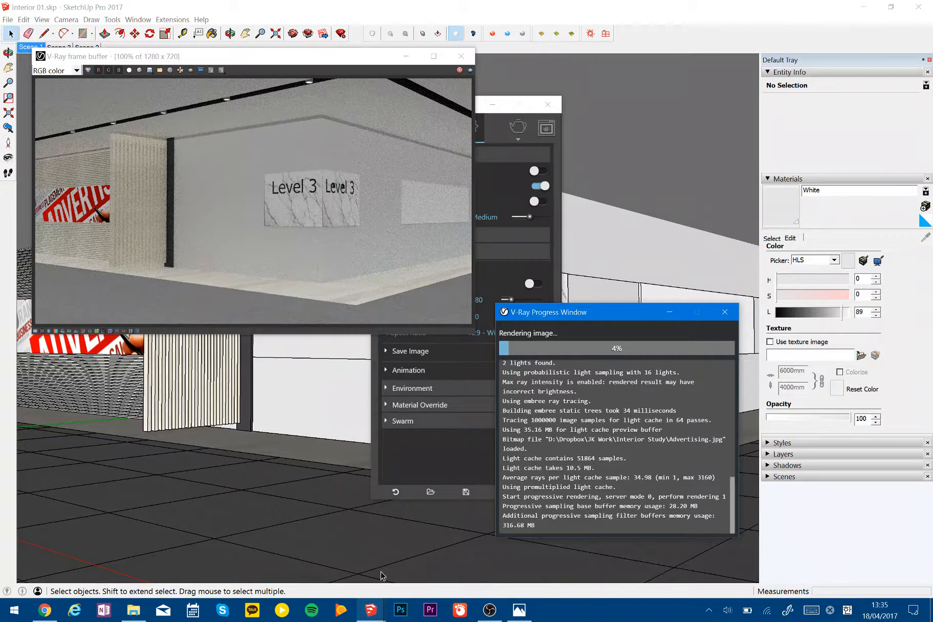
mouse_move(372, 611)
left_click(353, 560)
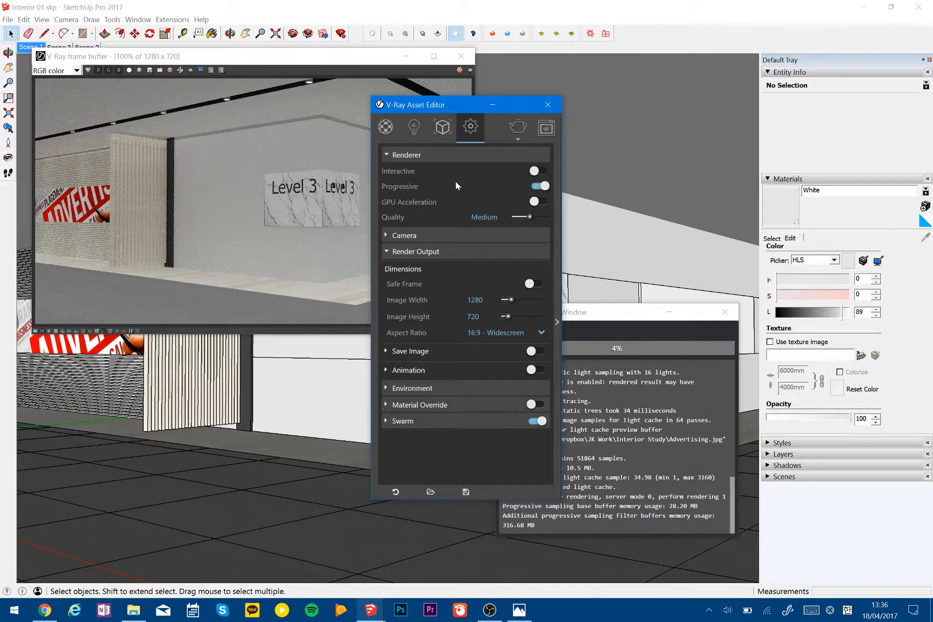
left_click(598, 319)
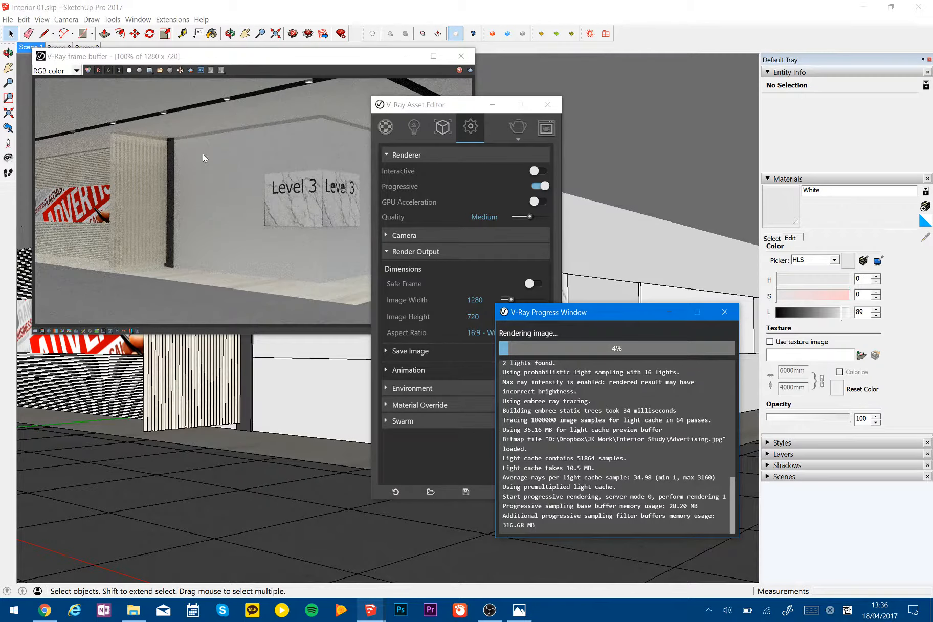
Inspect the noise on the rendered wall at 400% magnification in the V-Ray frame buffer, and stop the render.
left_click(222, 180)
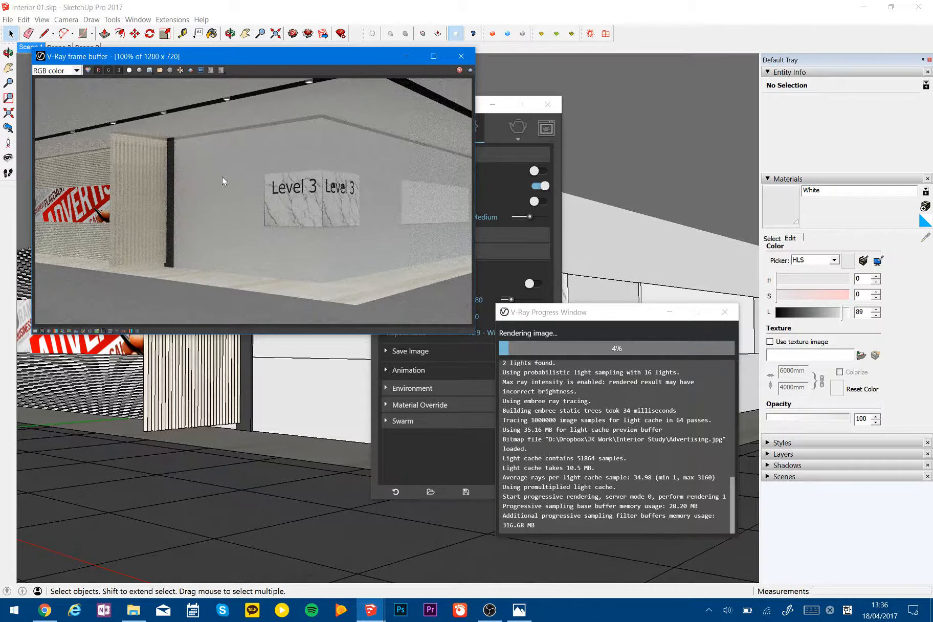
scroll(223, 178, "up", 2)
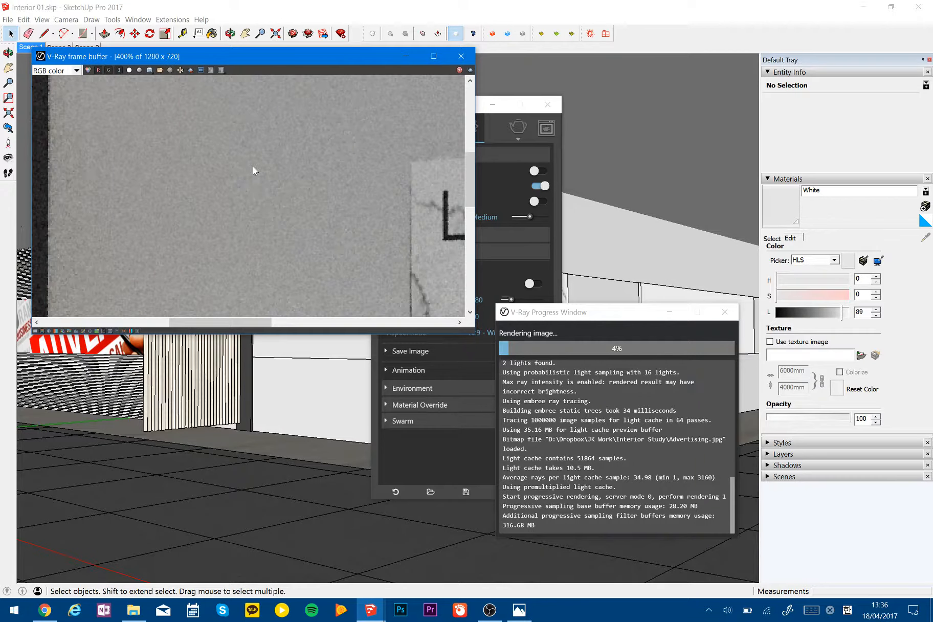
double_click(252, 167)
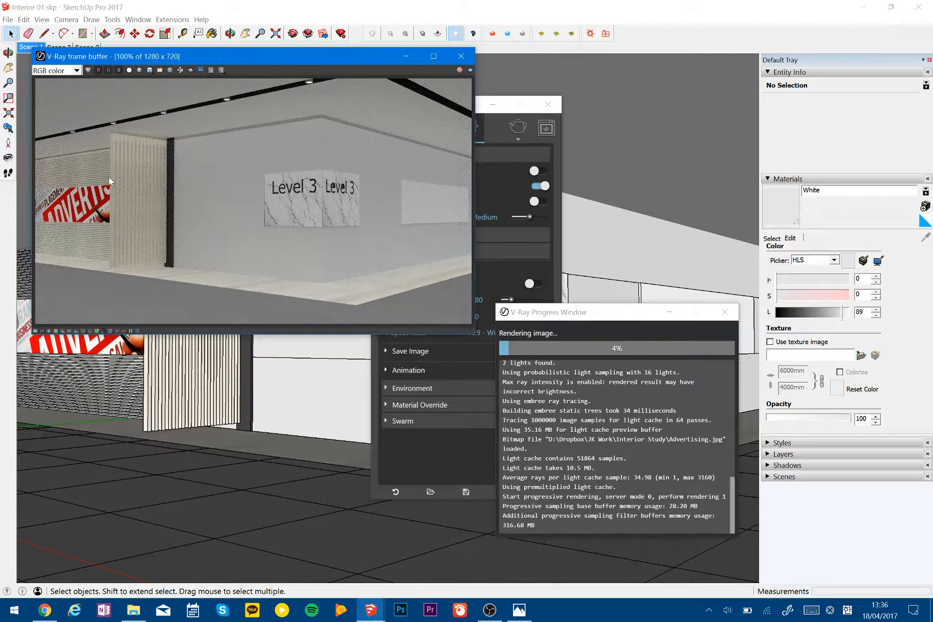
left_click(459, 70)
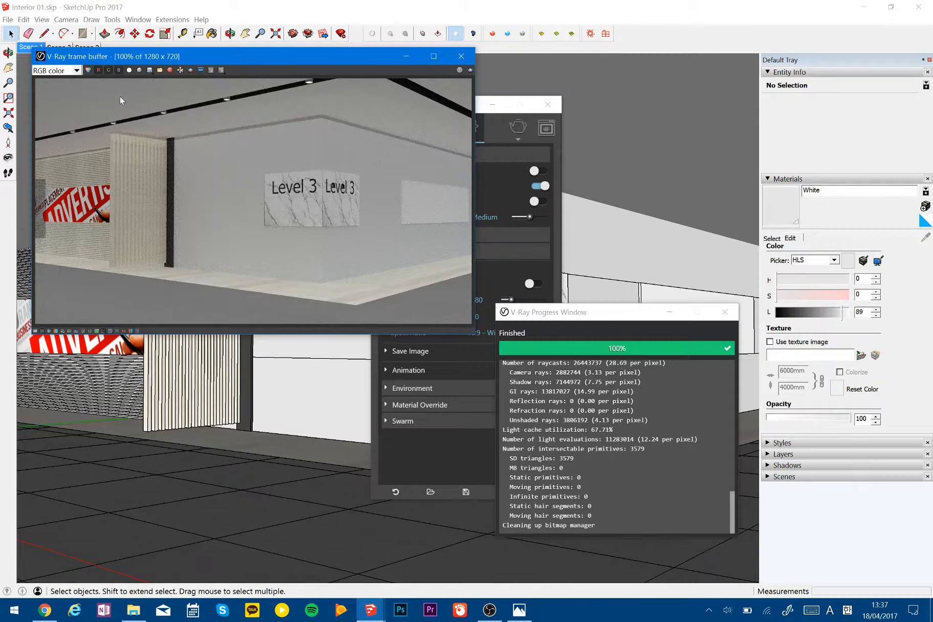
Prepare to save the render as a PNG in the Interior Study folder, naming it Interior 01.Render.nonlit.png.
left_click(149, 70)
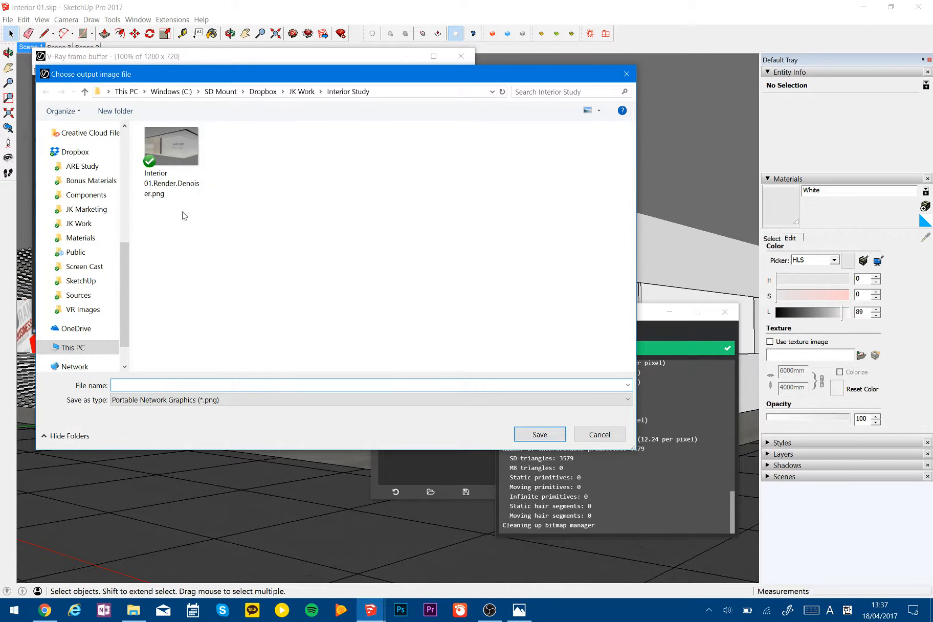
left_click(179, 385)
left_click(154, 385)
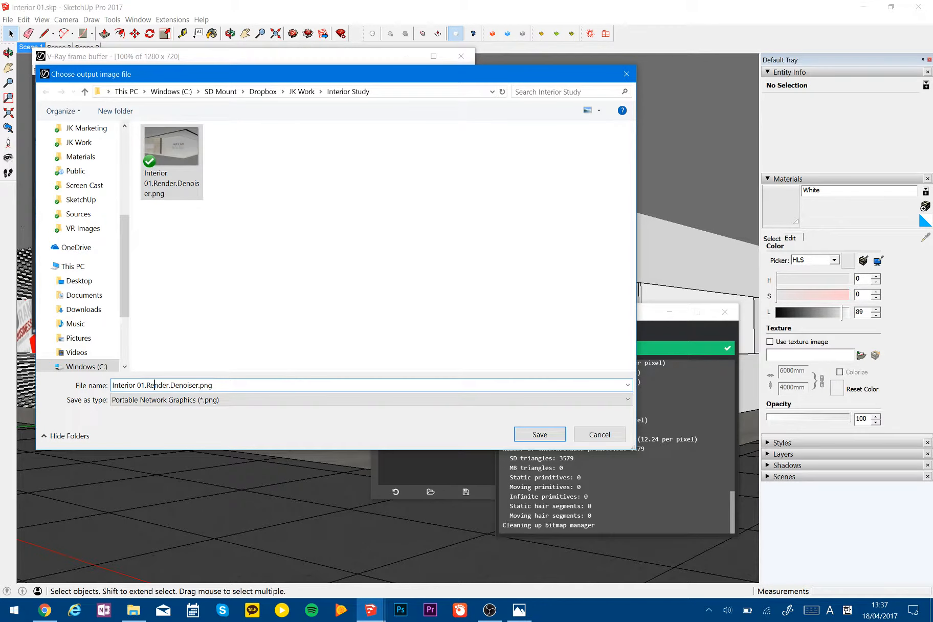
key("Right")
key("Right")
key("Right")
key("Right")
key("Right")
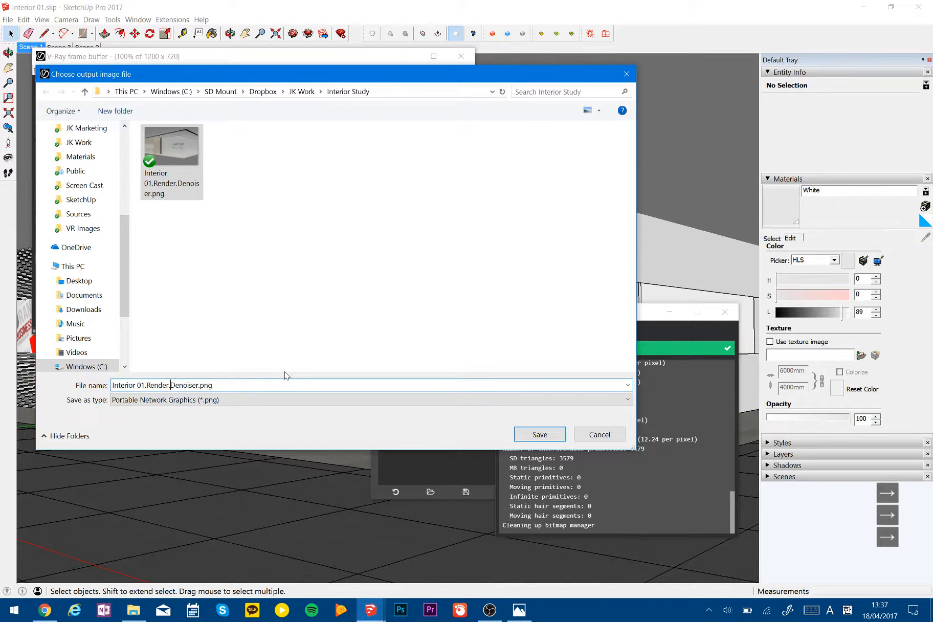
key("shift+Right")
key("shift+Right")
key("shift+Right")
key("shift+Right")
key("shift+Right")
key("shift+Right")
key("shift+Right")
key("shift+Right")
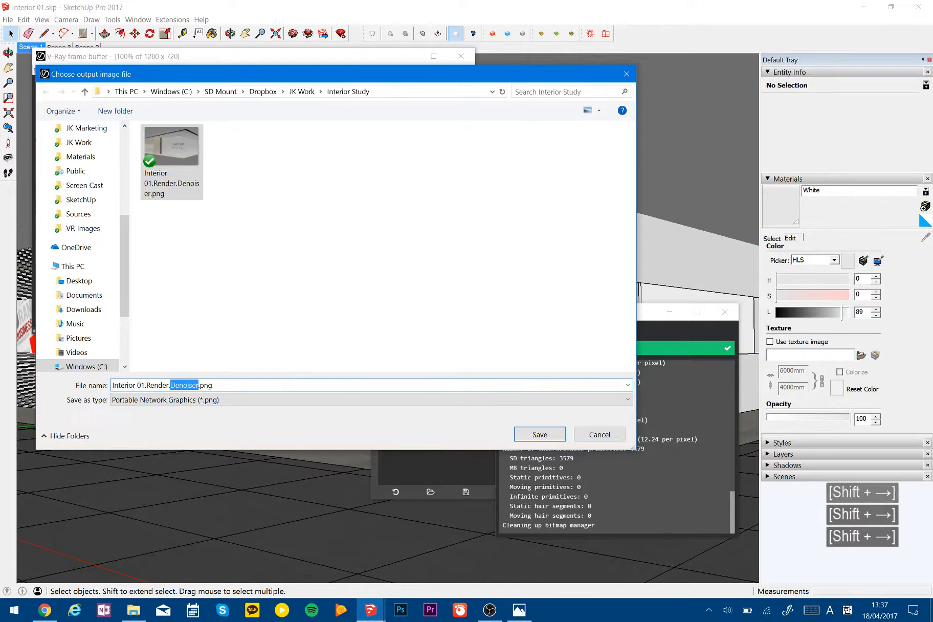
type("nonlit")
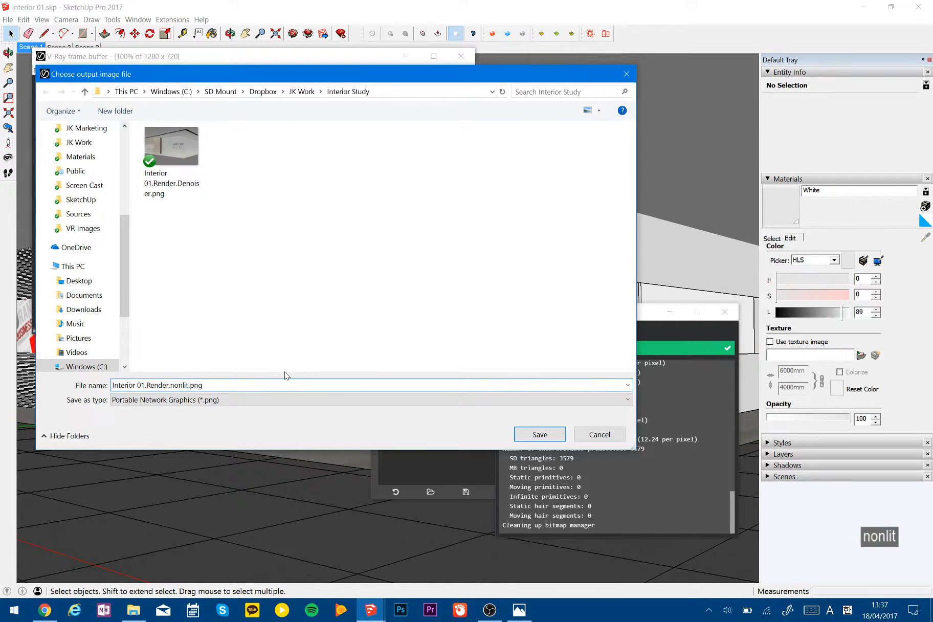
Change the number in the output file name to 02 and save the rendered image.
left_click(530, 437)
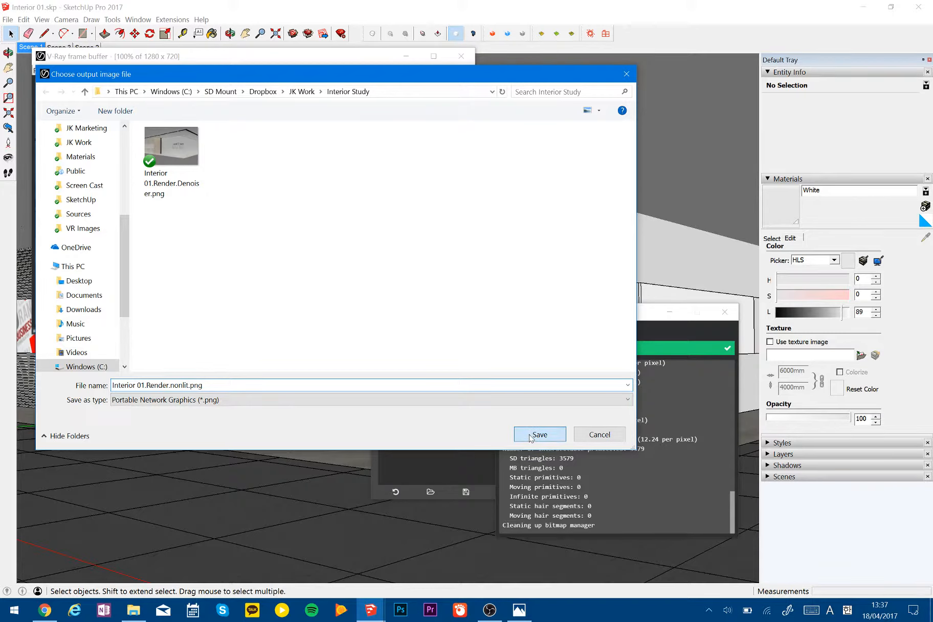
left_click(145, 385)
left_click(145, 386)
key("BackSpace")
type("2")
key("Return")
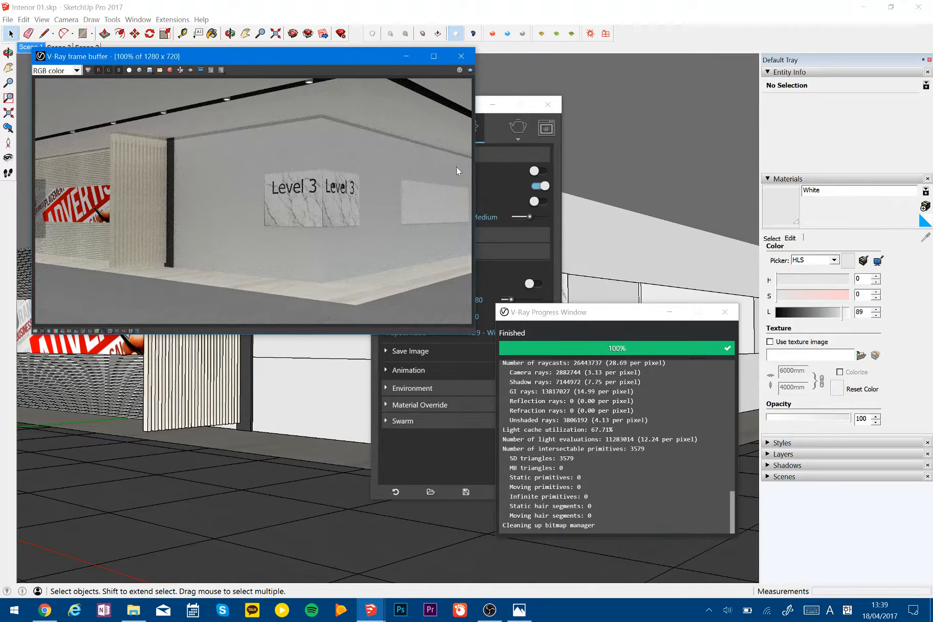
Close the V-Ray frame buffer, the Asset Editor and the progress window.
left_click(461, 57)
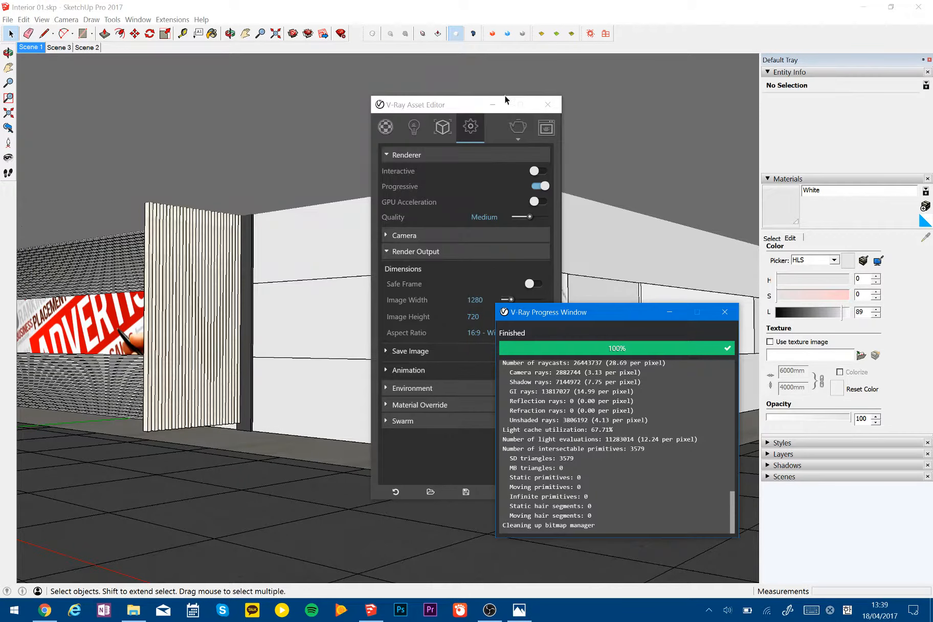
left_click(548, 105)
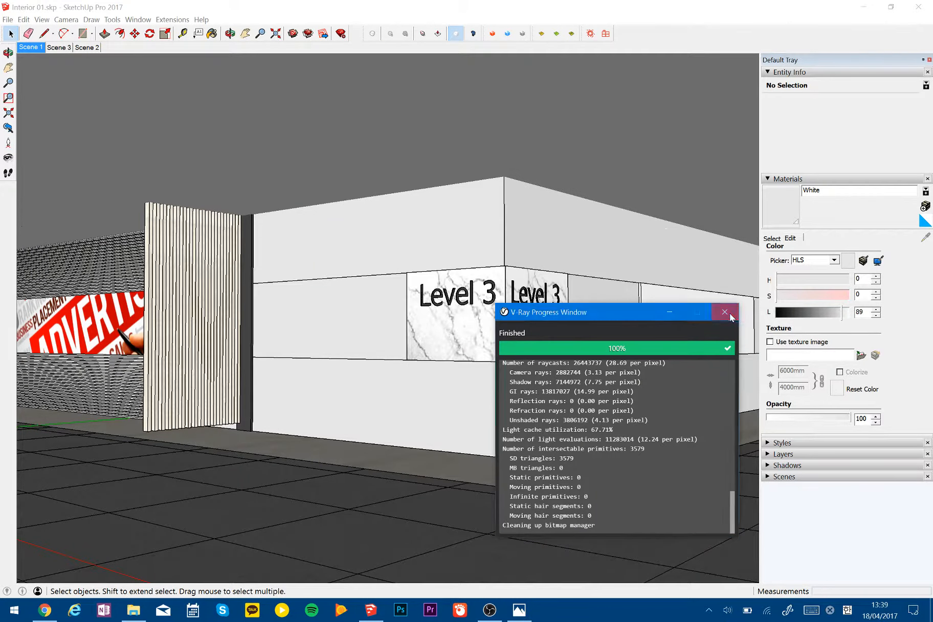
left_click(725, 313)
triple_click(393, 278)
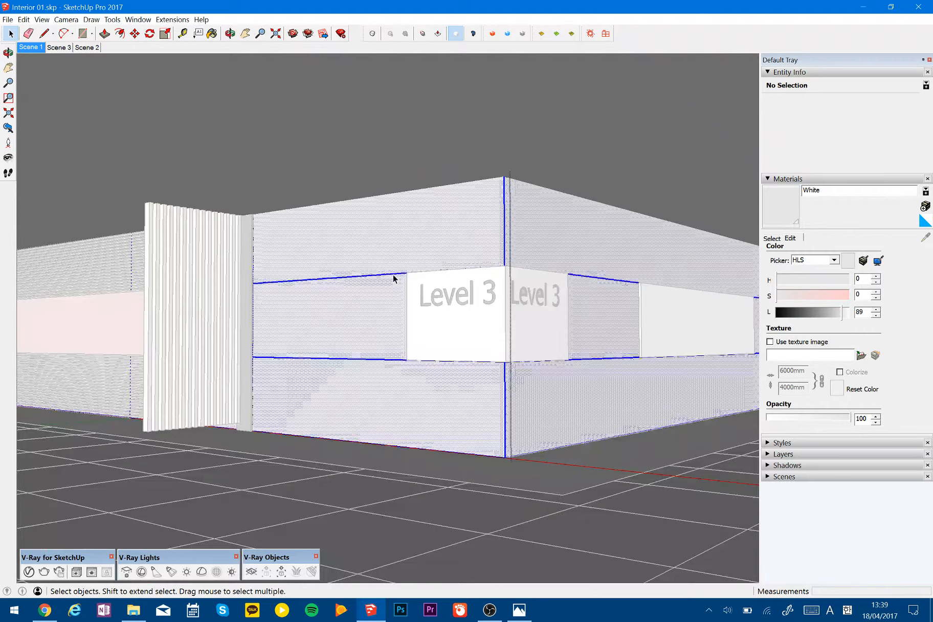
double_click(393, 274)
middle_click_drag(313, 288, 123, 262, "shift")
left_click(338, 269)
scroll(306, 283, "down", 5)
key("space")
key("Escape")
In the empty area beside the interior model, draw a straight line and close it with an arc to form a half-round face.
scroll(324, 317, "down", 4)
middle_click_drag(379, 354, 113, 250, "shift")
middle_click_drag(374, 318, 273, 285, "shift")
key("c")
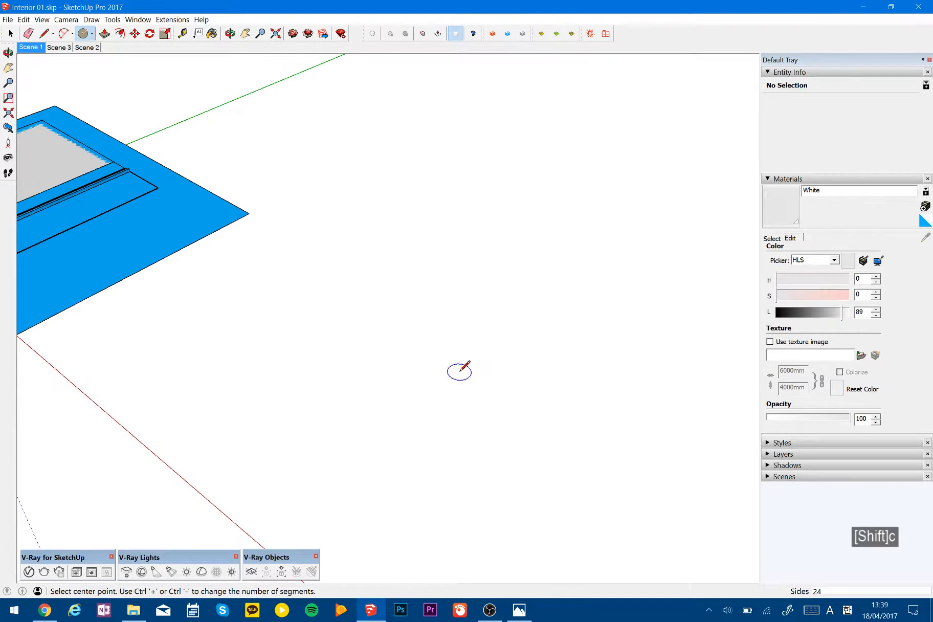
key("l")
left_click(401, 358)
left_click(615, 333)
key("a")
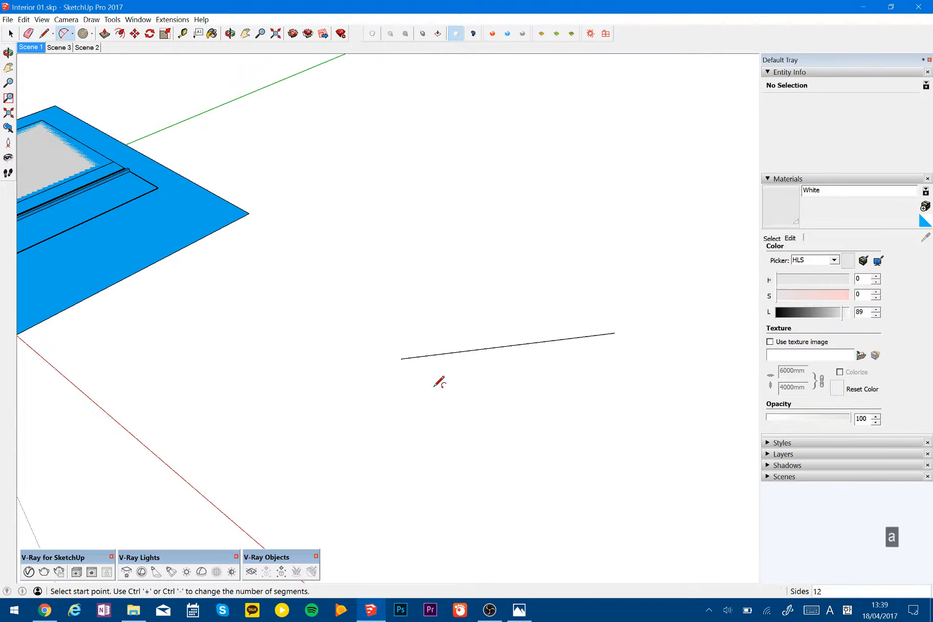
left_click(400, 358)
left_click(614, 333)
left_click(559, 401)
Extrude the half-round face upward about 9000 mm into a solid with a curved front.
key("p")
left_click(548, 371)
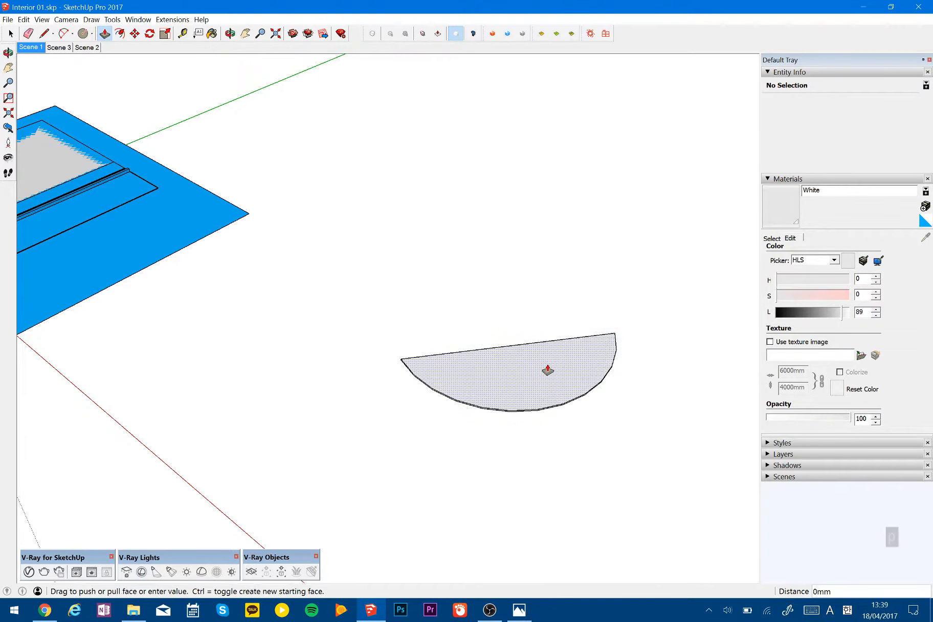
left_click(577, 260)
middle_click_drag(578, 312, 395, 319, "shift")
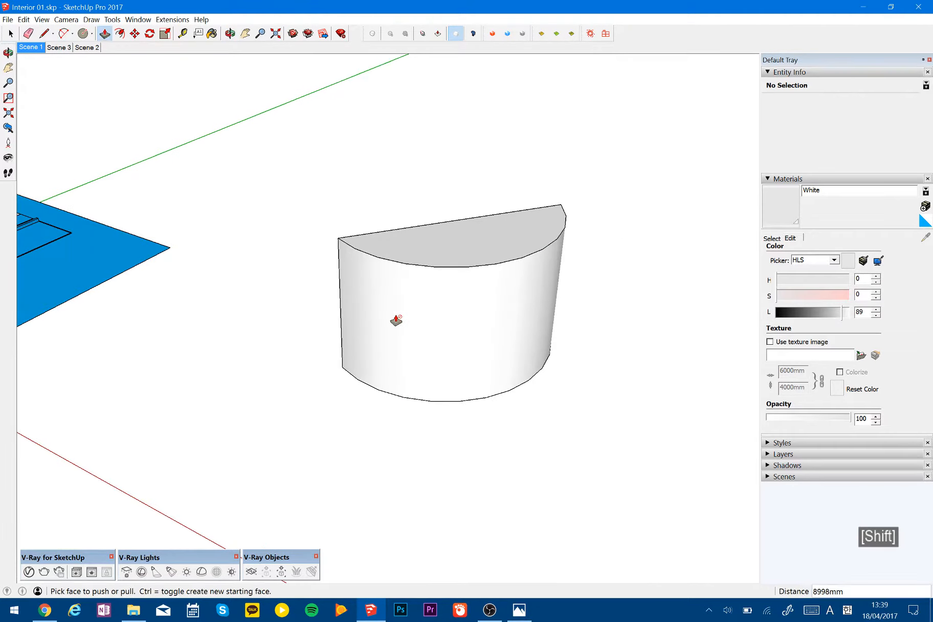
Select the whole half-round solid and unsmooth it so the vertical edges of its curved front become hard.
key("space")
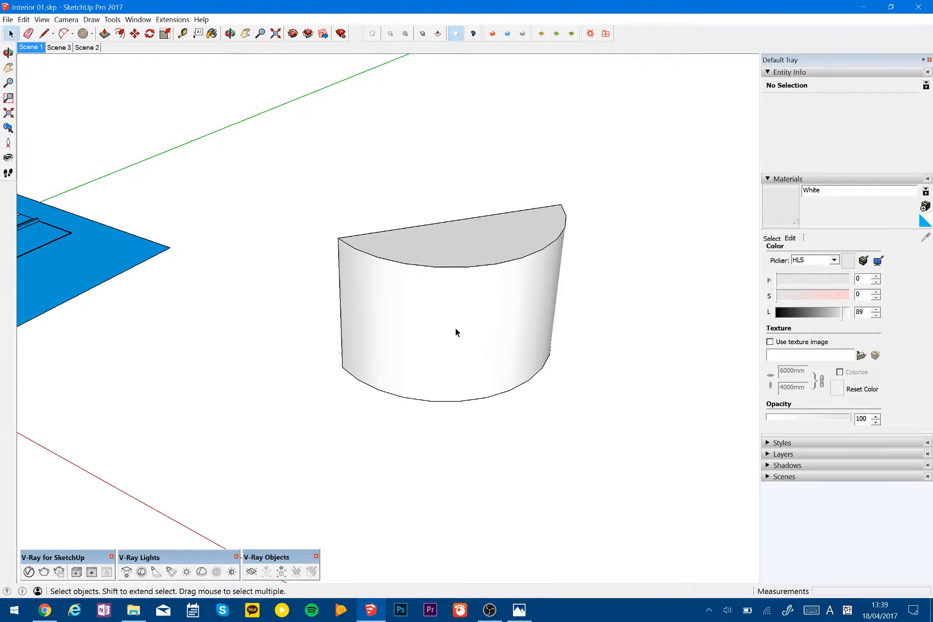
left_click(461, 309)
triple_click(474, 303)
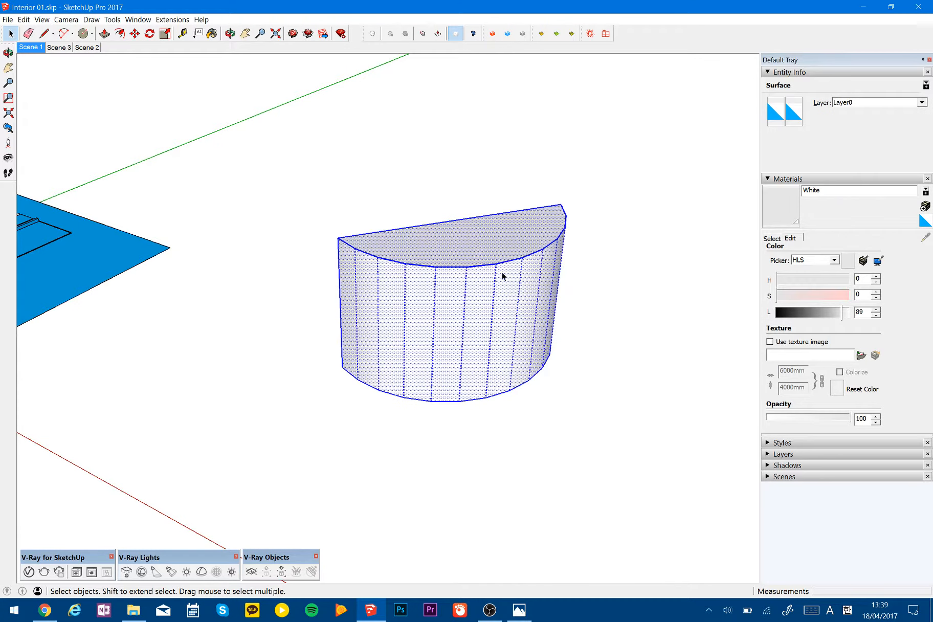
left_click(575, 35)
key("space")
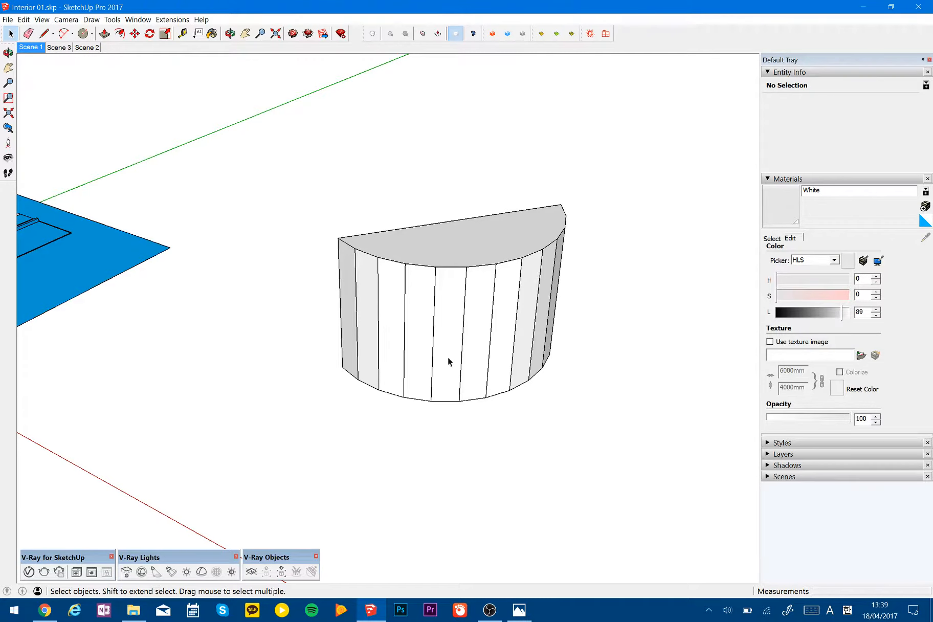
Hide several neighbouring vertical edges in the middle of the curved front with the Eraser.
middle_click_drag(512, 348, 499, 330)
key("e")
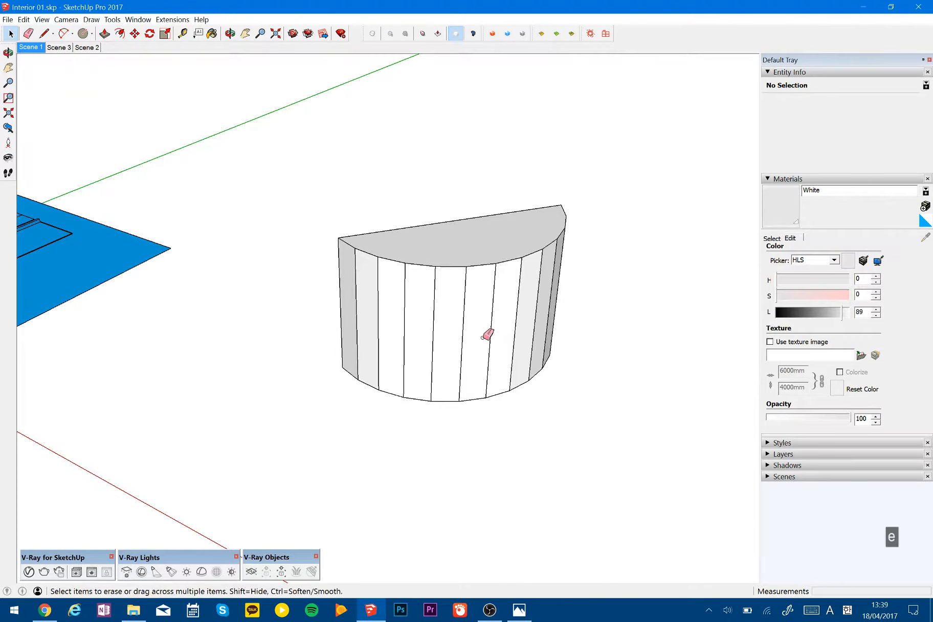
mouse_move(493, 308)
left_mouse_down("shift")
mouse_move(403, 308)
mouse_move(475, 306)
mouse_move(472, 345)
left_mouse_up("shift")
key("space")
Select the facets around the hidden edges one at a time to examine how each selects and shades.
left_click(484, 368)
mouse_move(483, 368)
middle_mouse_down()
mouse_move(444, 346)
mouse_move(589, 346)
mouse_move(464, 341)
middle_mouse_up()
left_click(465, 343)
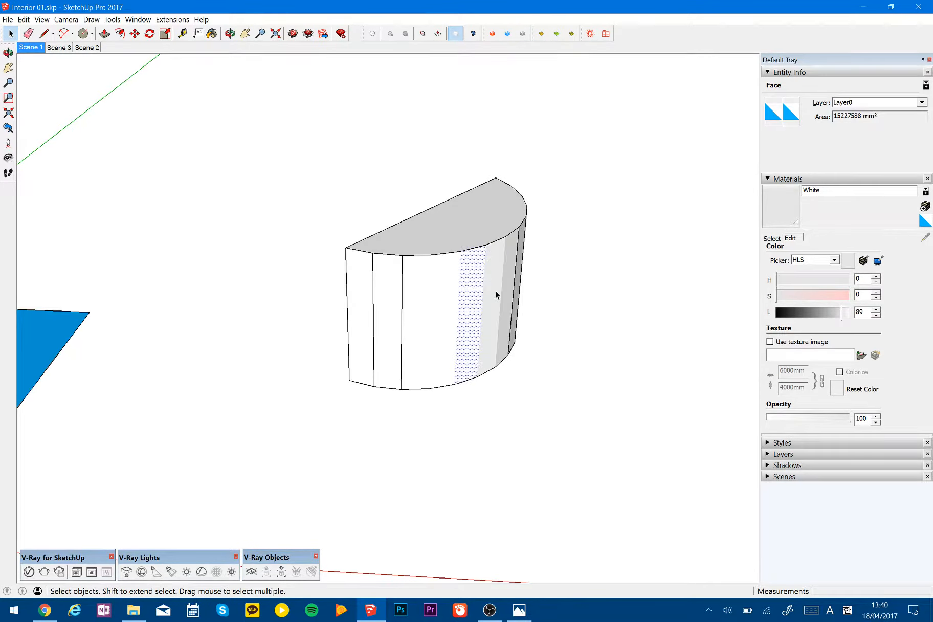
left_click(496, 291)
scroll(548, 387, "up", 4)
left_click(551, 389)
left_click(438, 302)
left_click(490, 285)
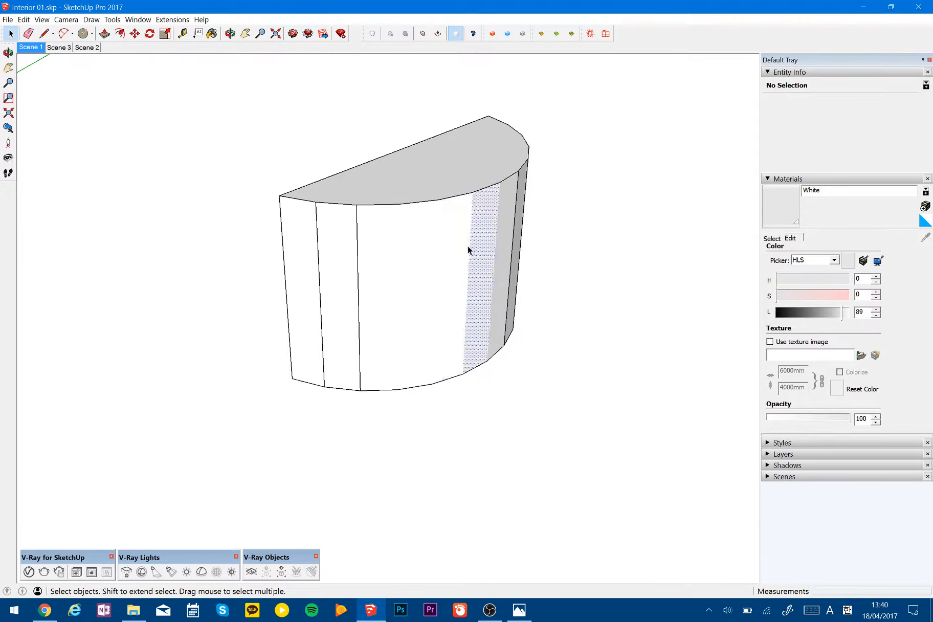
middle_click_drag(484, 308, 370, 323)
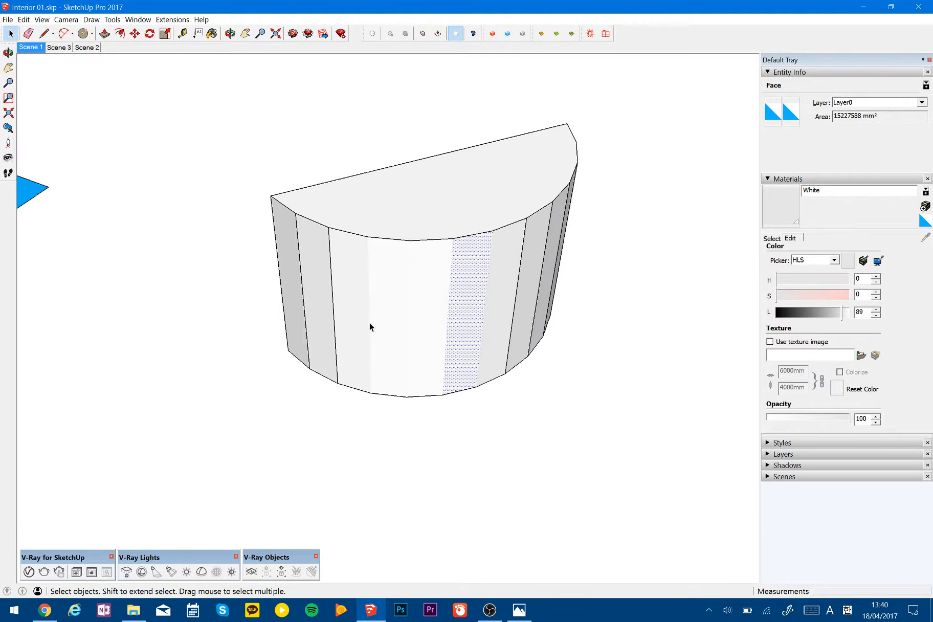
left_click(312, 289)
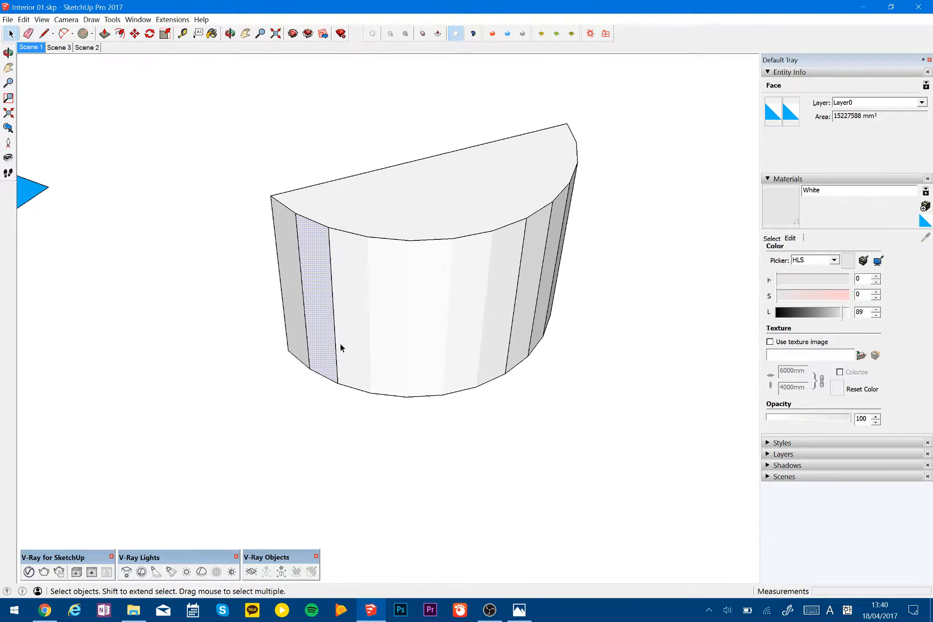
left_click(353, 316)
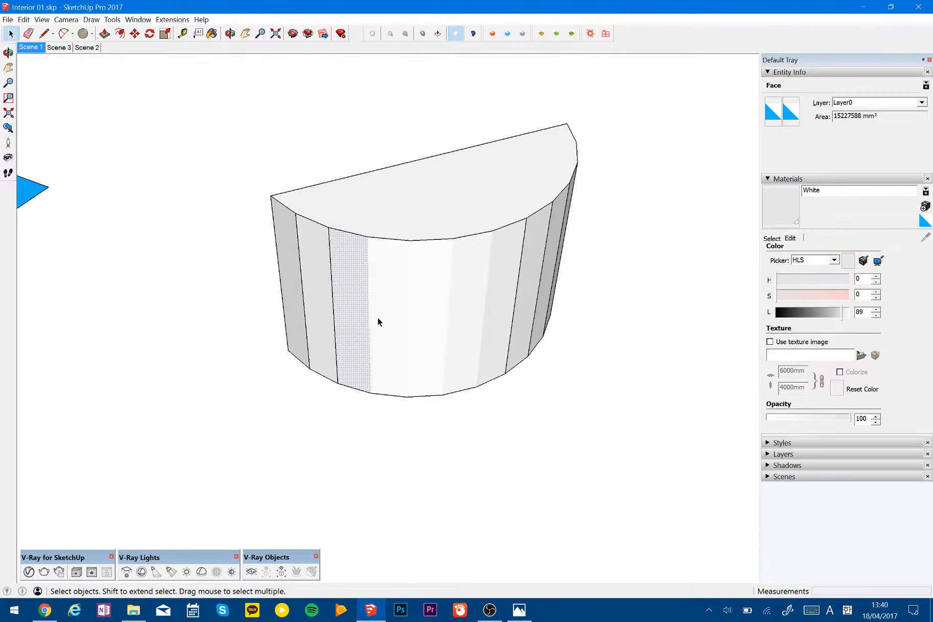
left_click(378, 317)
left_click(350, 306)
left_click(384, 310)
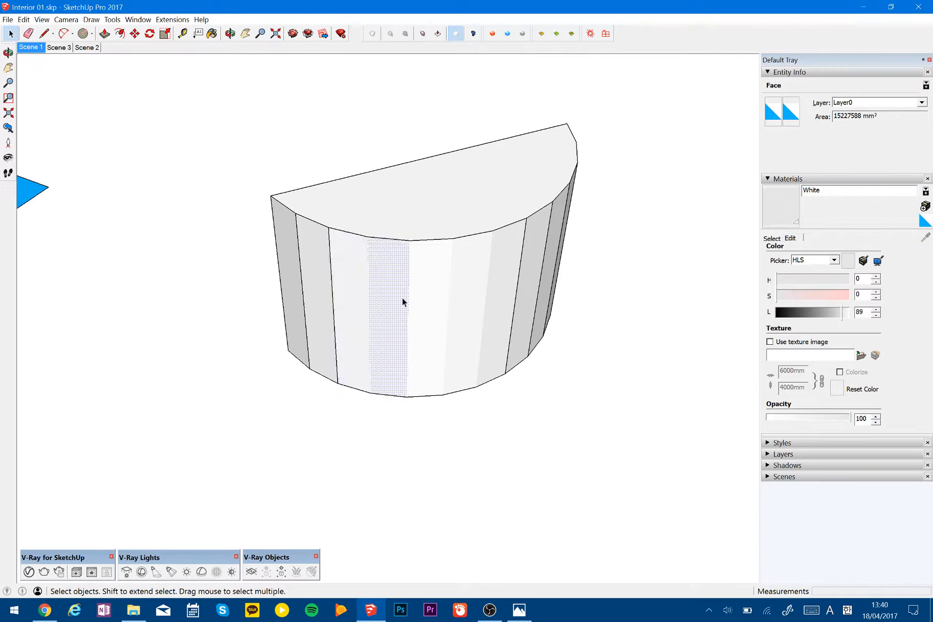
mouse_move(449, 345)
middle_mouse_down()
mouse_move(294, 321)
mouse_move(312, 313)
mouse_move(426, 334)
middle_mouse_up()
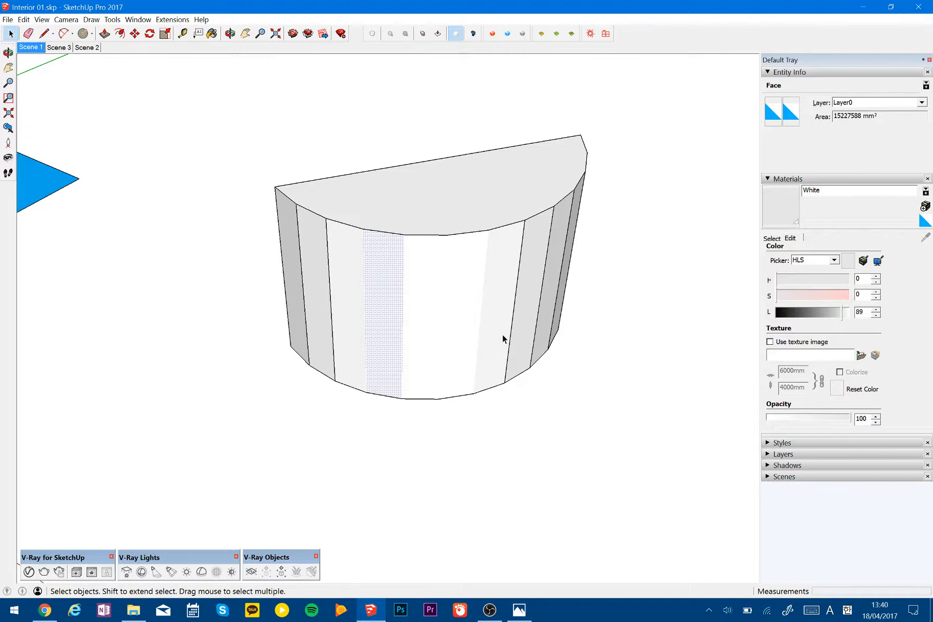
Soften two neighbouring vertical edges beside the hidden ones with the Eraser and check the selection of the smoothed surface.
middle_click_drag(502, 339, 408, 333)
key("e")
left_click(541, 308, "ctrl")
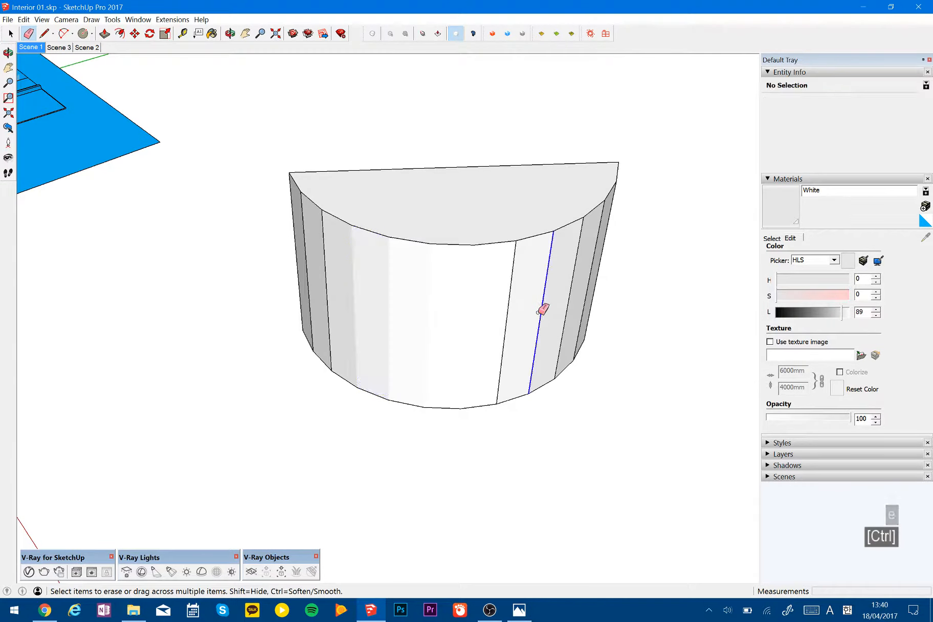
left_click(569, 294, "ctrl")
middle_click_drag(561, 298, 466, 321, "shift")
key("space")
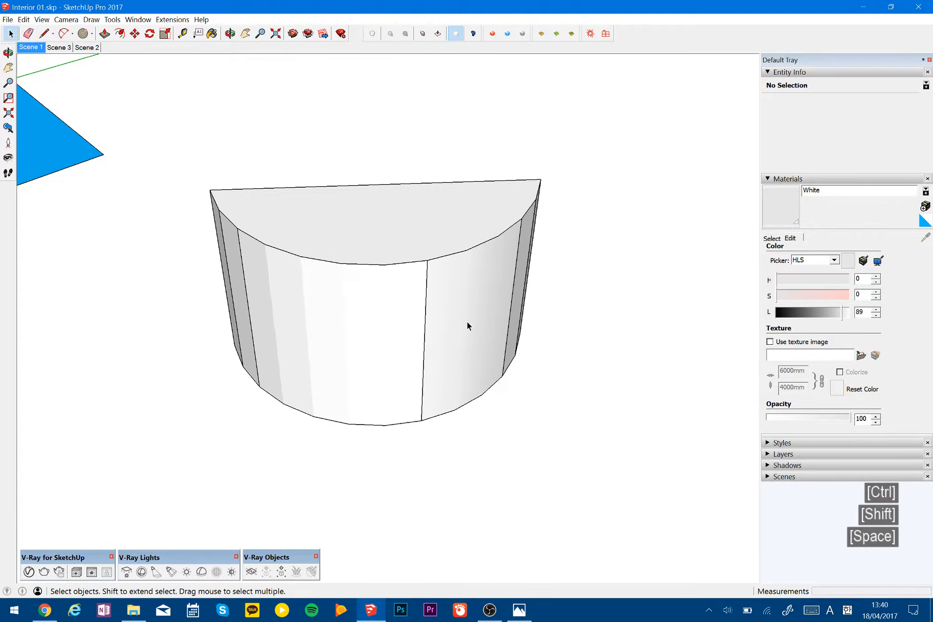
left_click(466, 369)
left_click(541, 418)
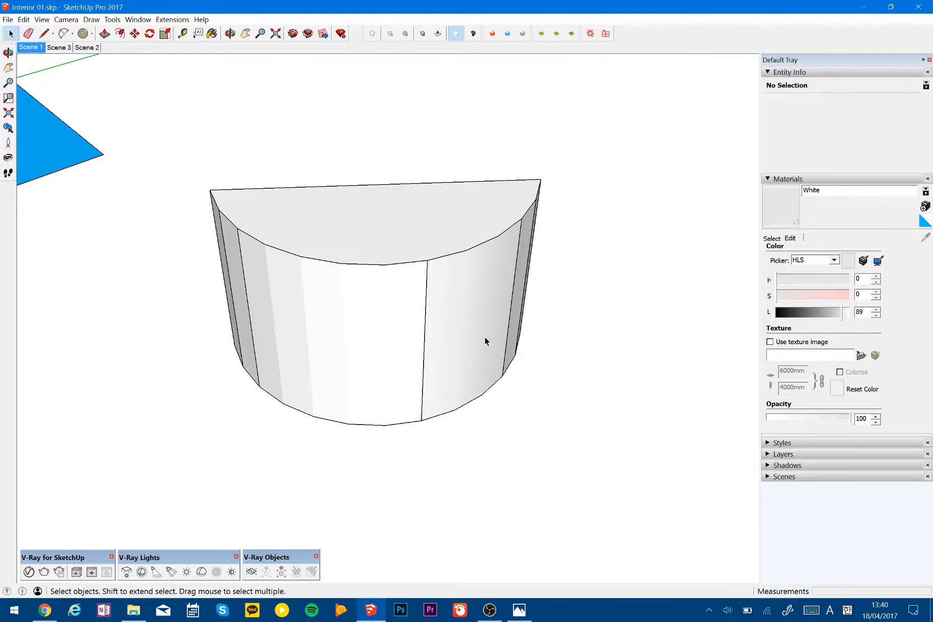
middle_click_drag(381, 342, 421, 302)
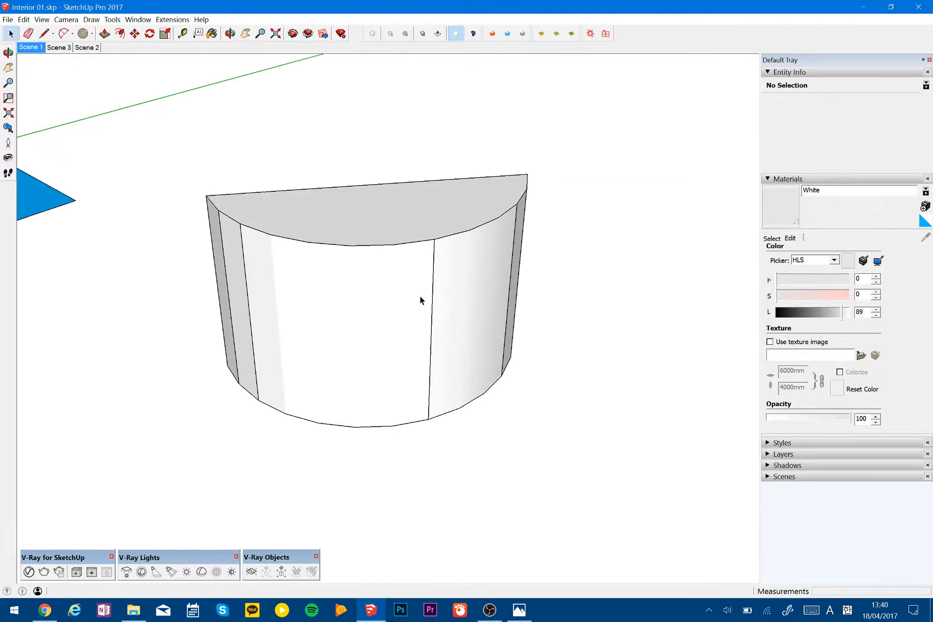
Turn on the display of hidden geometry and compare the hidden, softened and plain edges by selecting them.
left_click(225, 269)
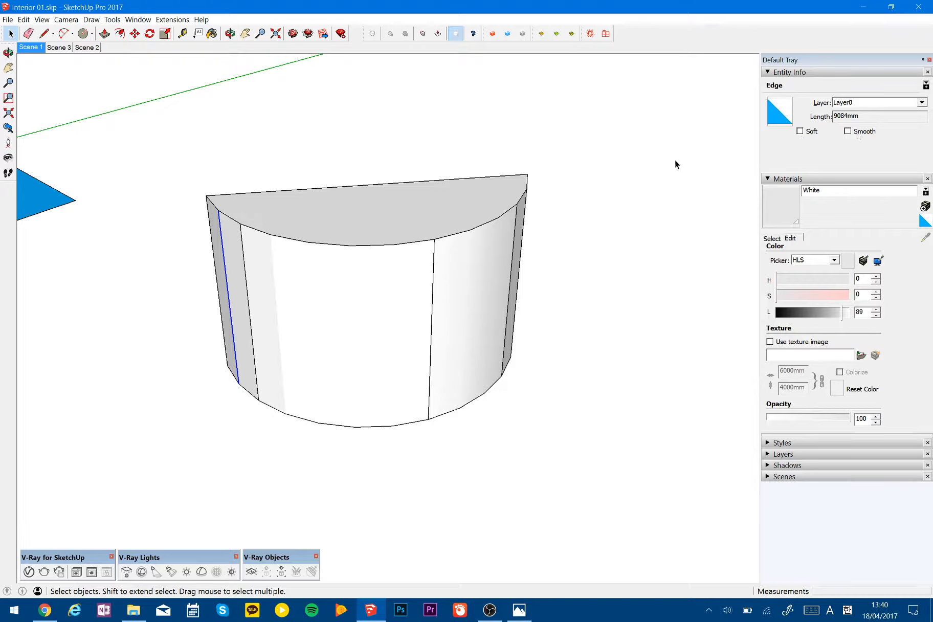
left_click(46, 22)
left_click(48, 55)
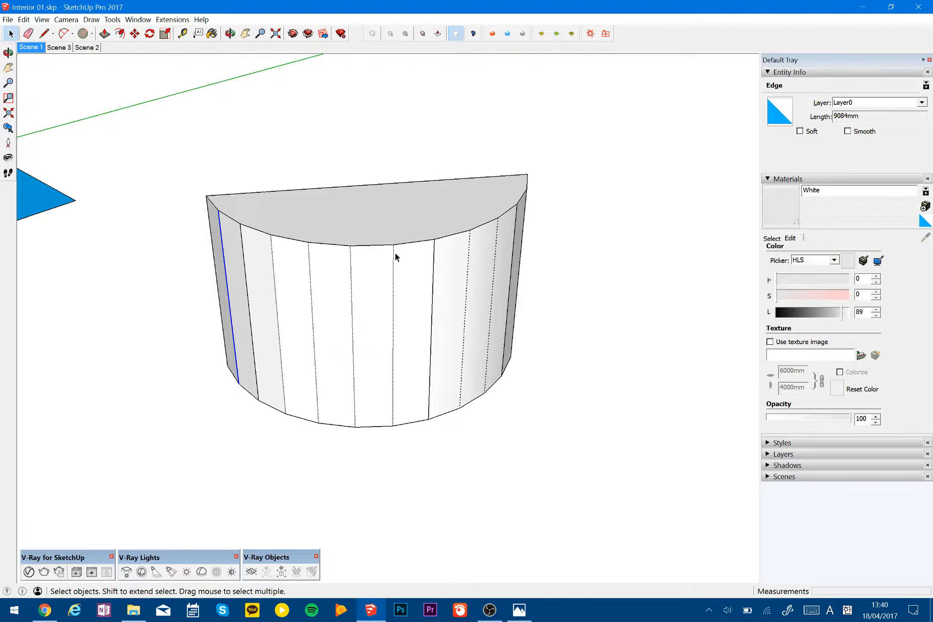
left_click(469, 270)
left_click(394, 288)
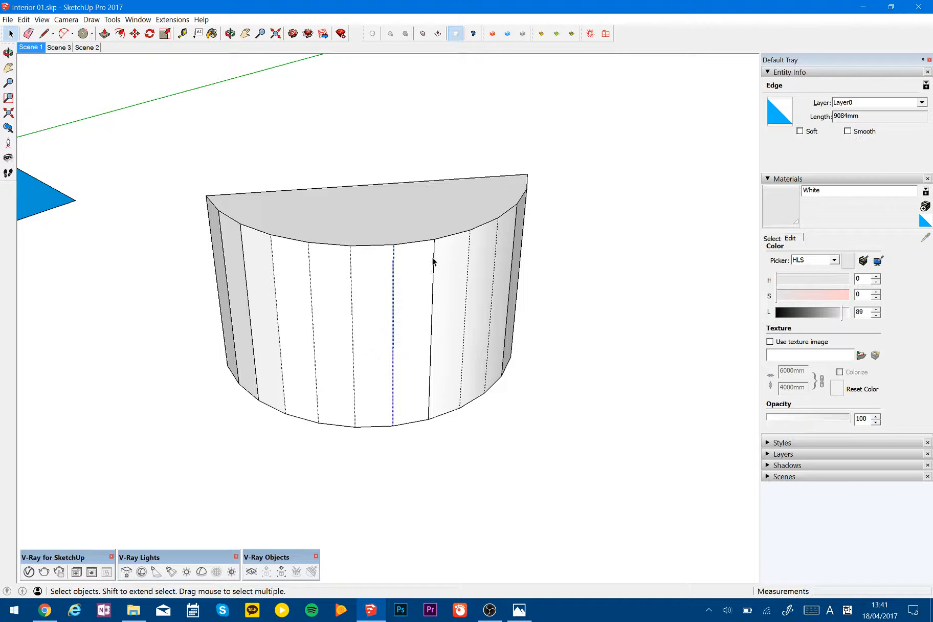
left_click(558, 251)
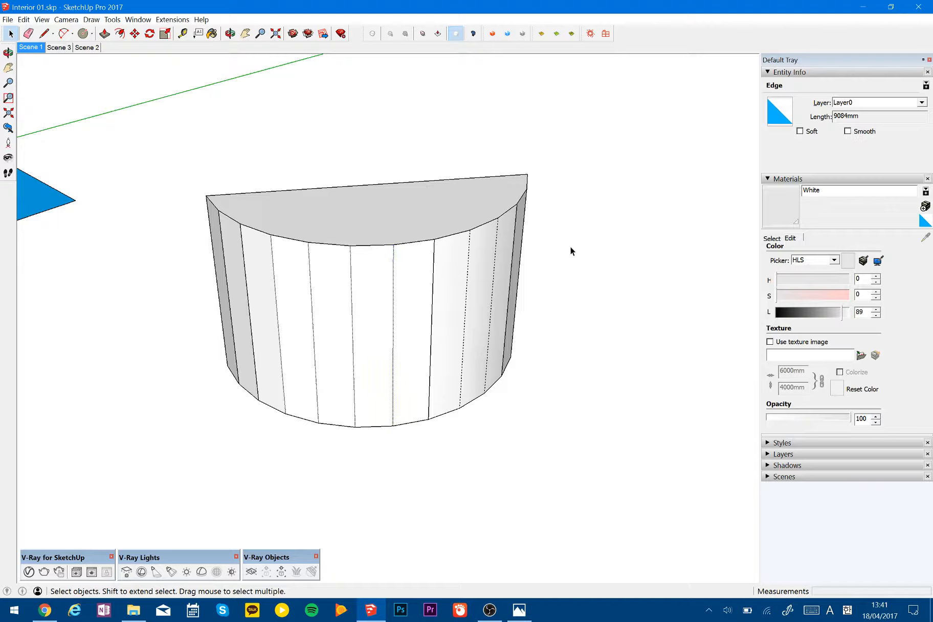
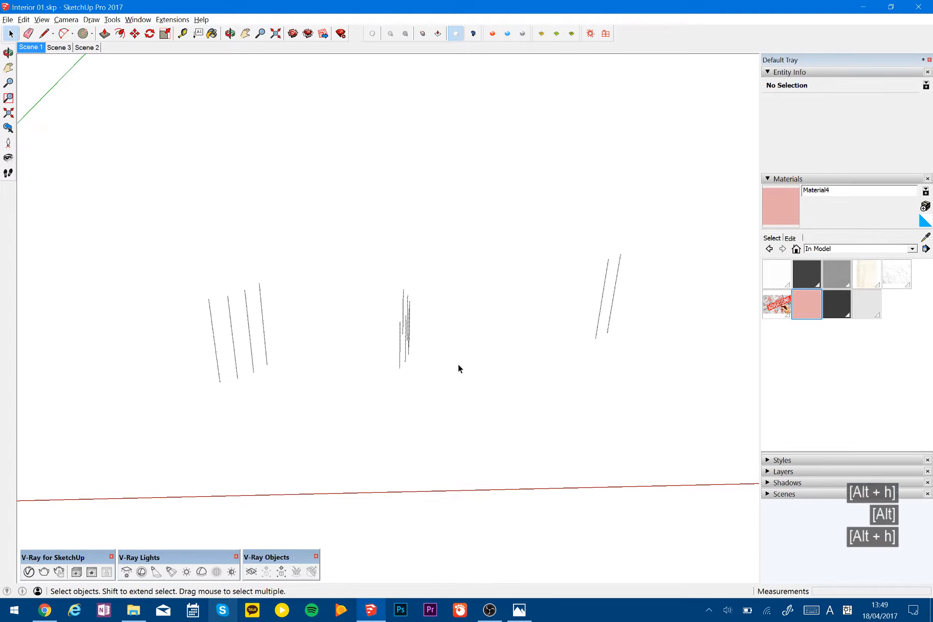
Delete all leftover hidden edges in the empty area and turn off the display of hidden geometry.
left_click_drag(129, 181, 657, 441)
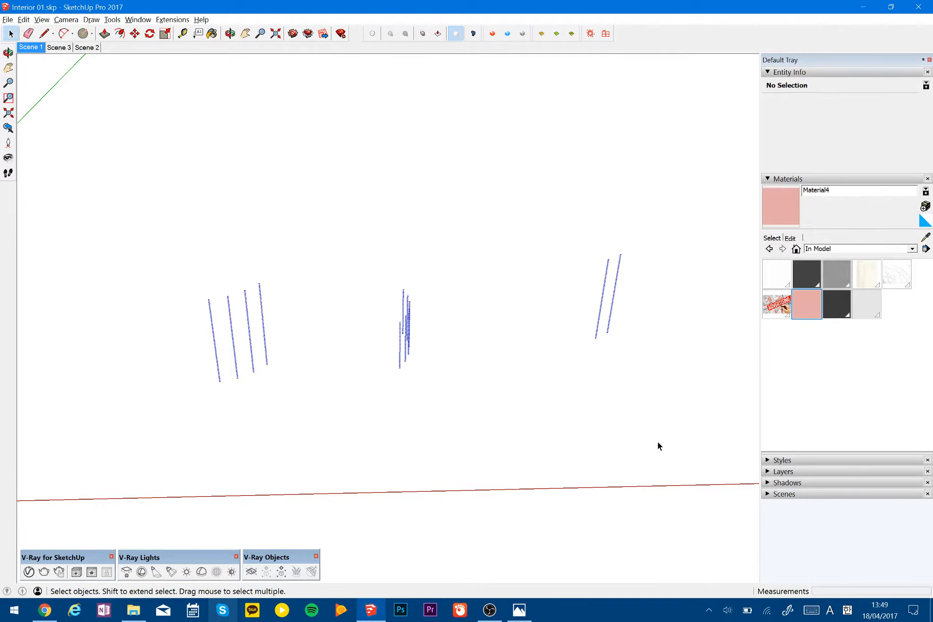
key("Delete")
key("alt+h")
scroll(522, 362, "down", 6)
key("space")
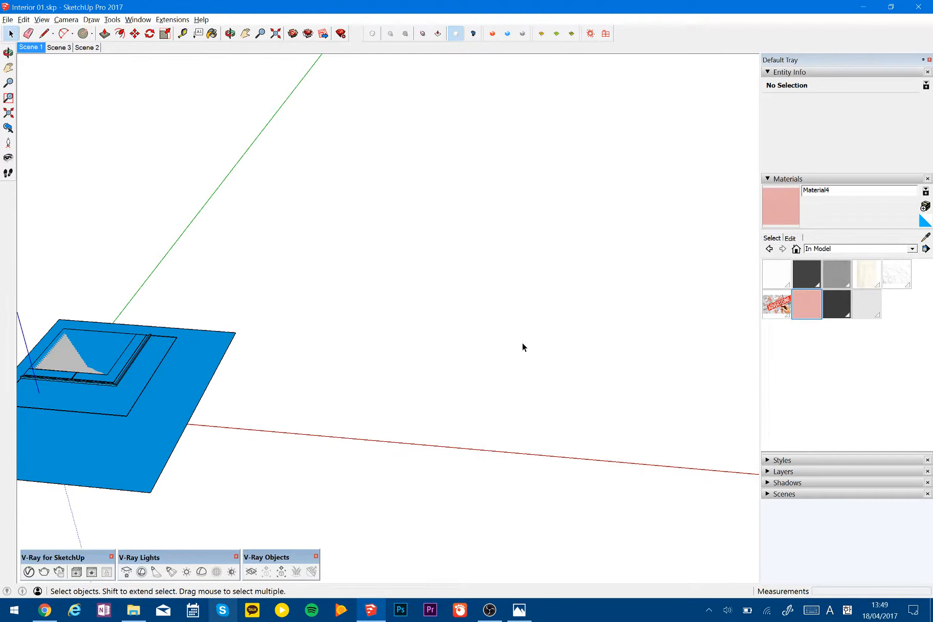
middle_click_drag(136, 393, 327, 227, "shift")
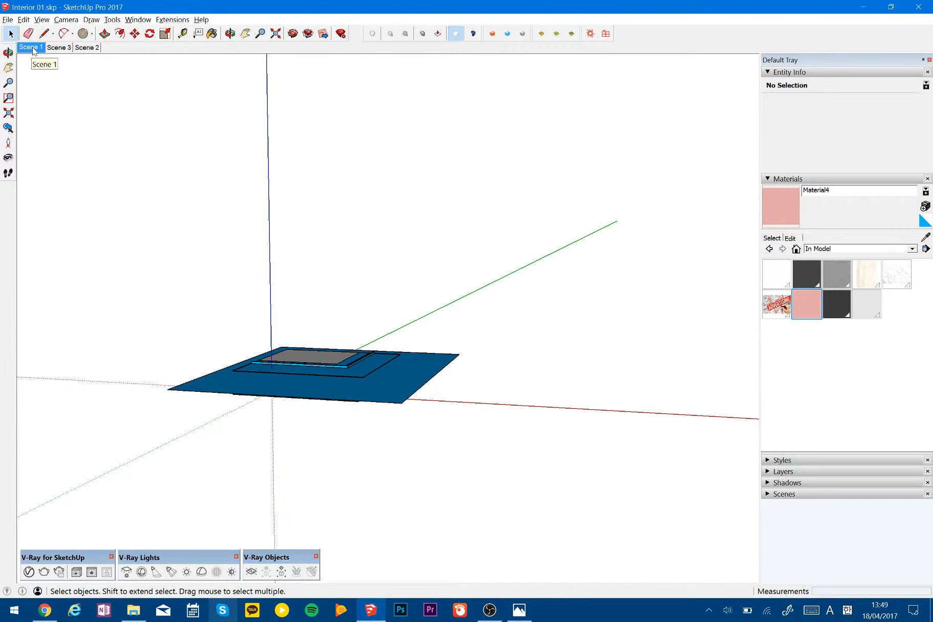
Return to the Scene 1 view and sample the material of the advertising poster.
left_click(30, 49)
key("space")
key("Escape")
key("Escape")
key("b")
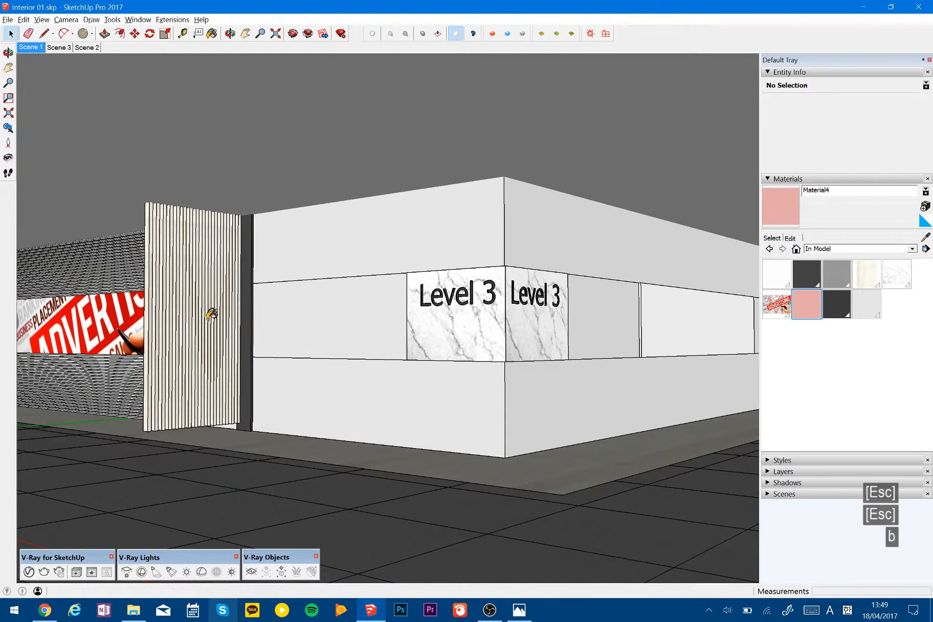
key("alt")
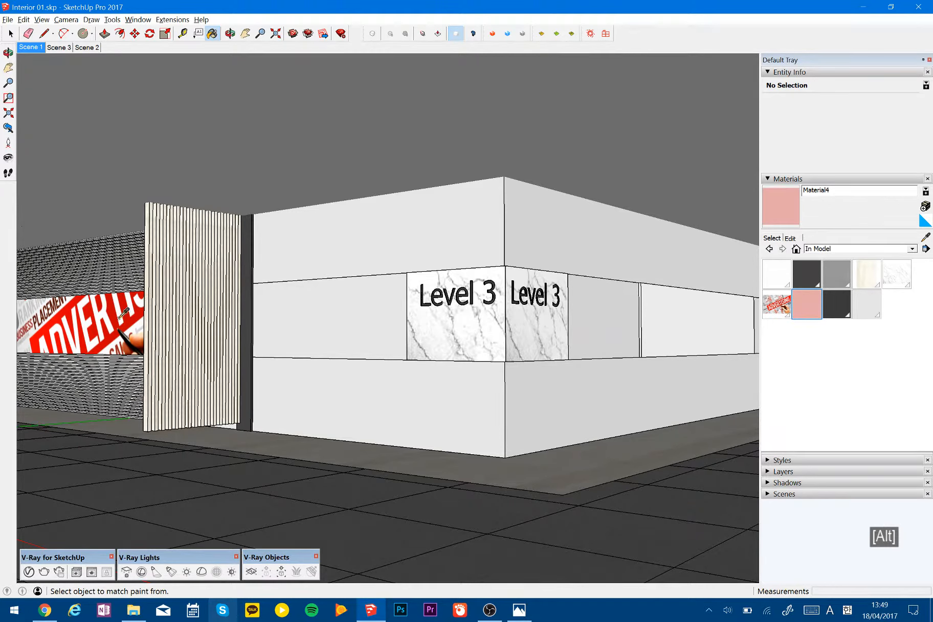
left_click(117, 322)
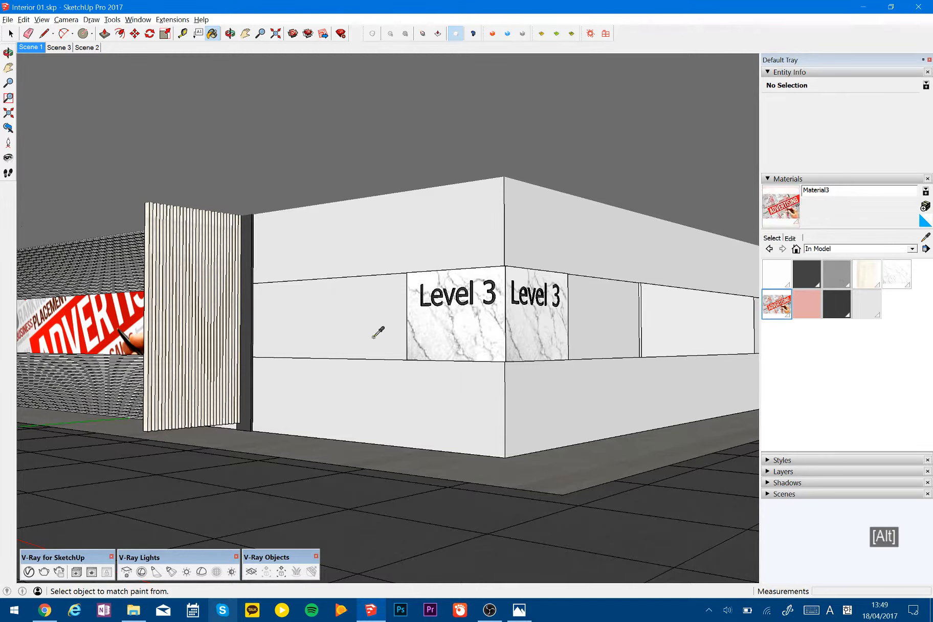
Show the full parameters of Material3 in the V-Ray Asset Editor and sample the advertising poster again.
left_click(30, 573)
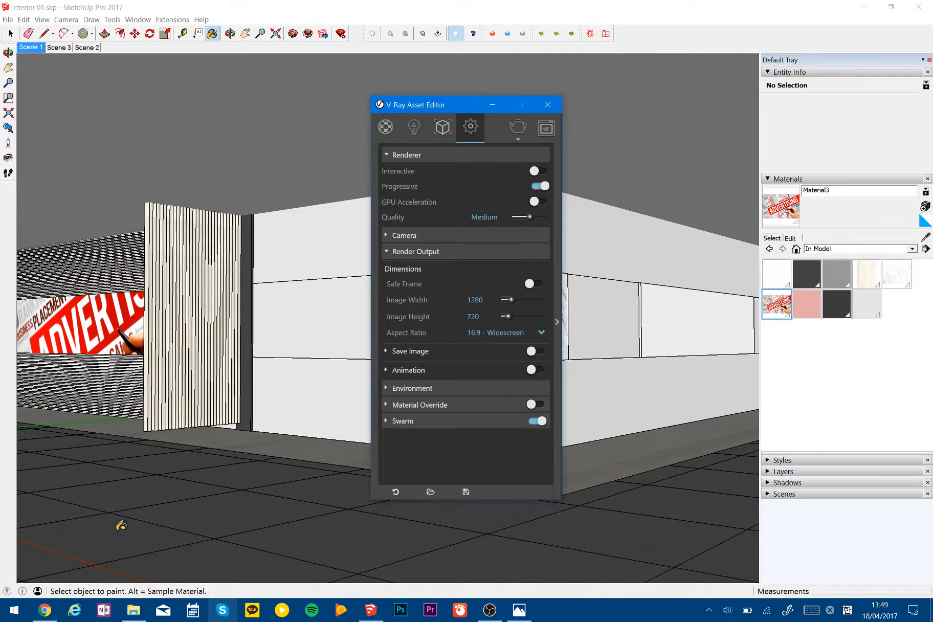
left_click(557, 264)
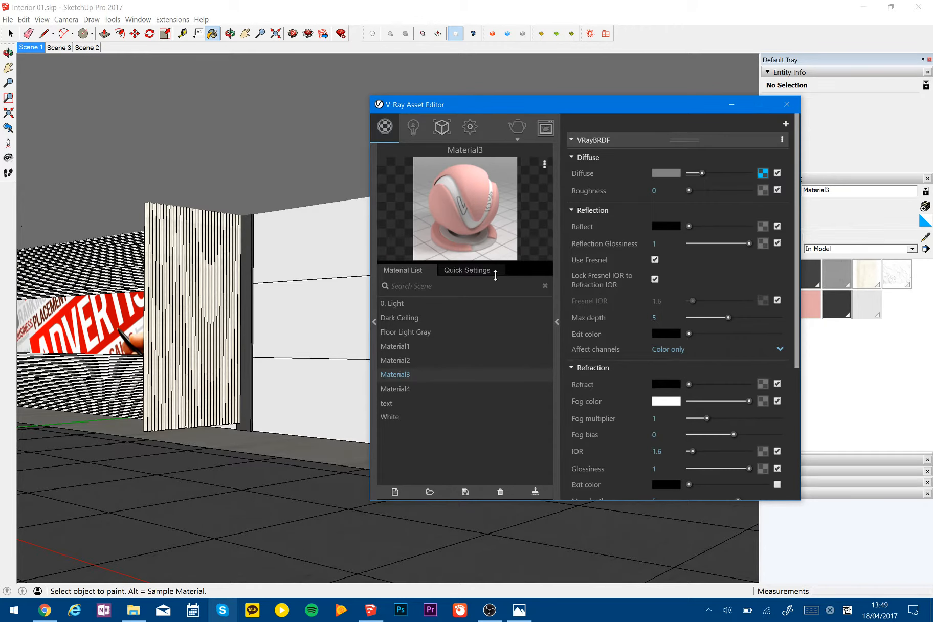
key("alt")
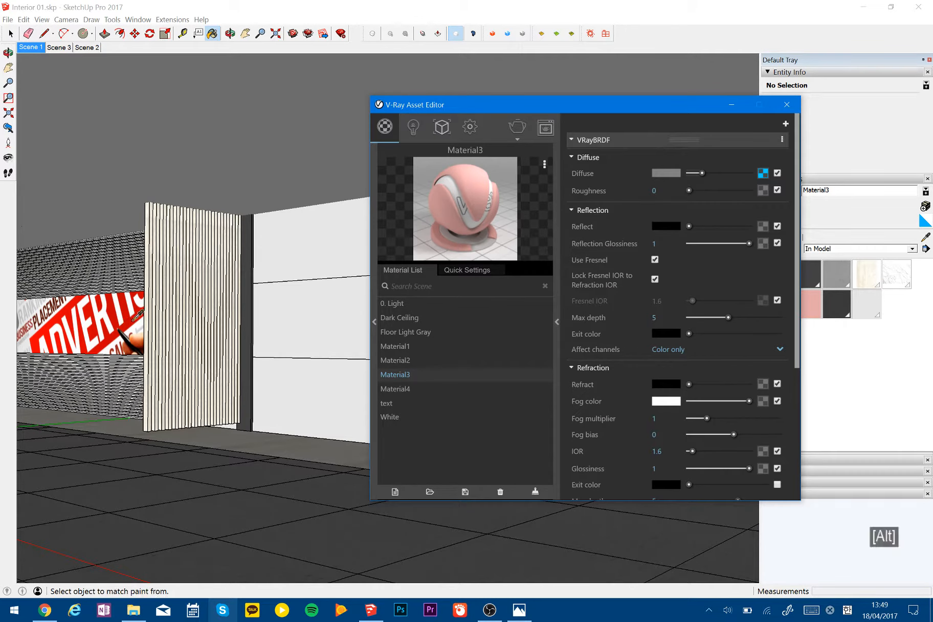
left_click(135, 320, "alt")
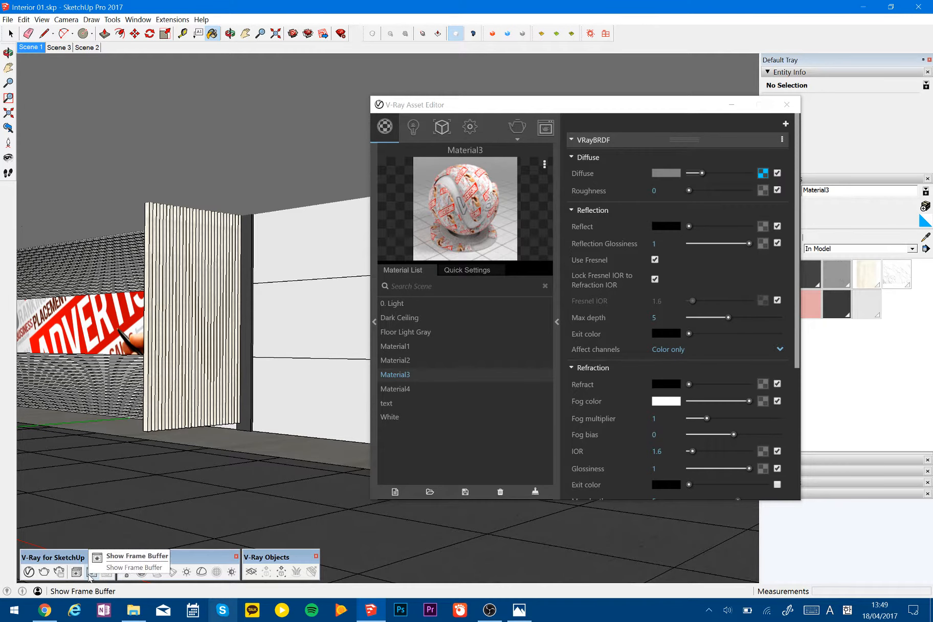
View the last render in the V-Ray frame buffer and close it again.
left_click(92, 572)
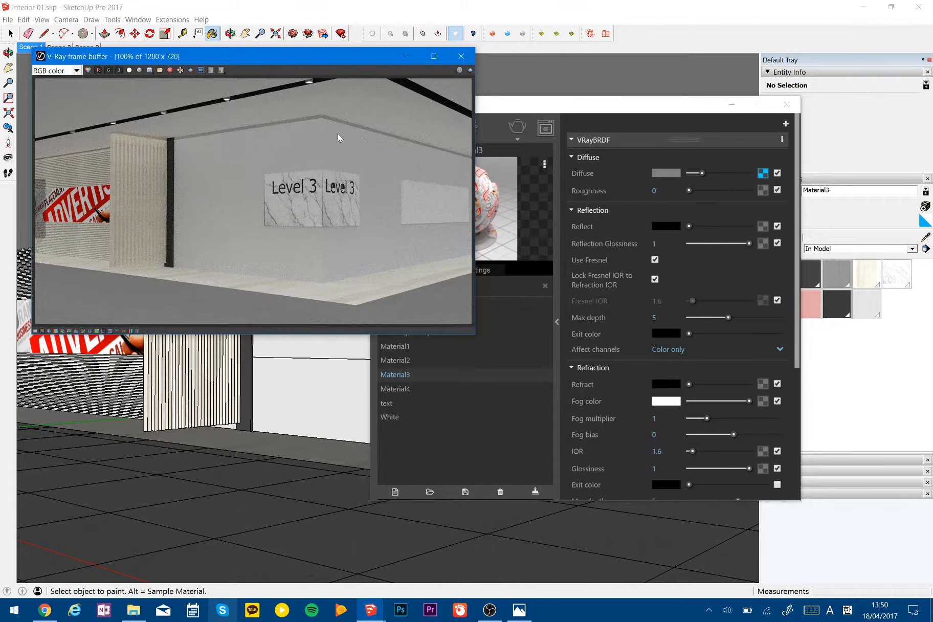
left_click(462, 57)
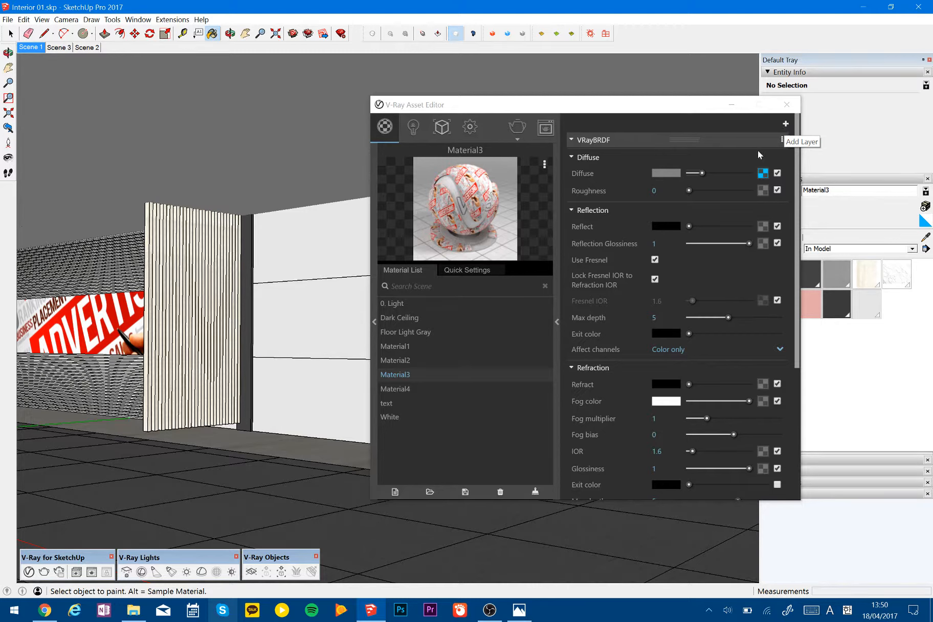
Add an Emissive layer to Material3 of the advertising poster.
right_click(397, 377)
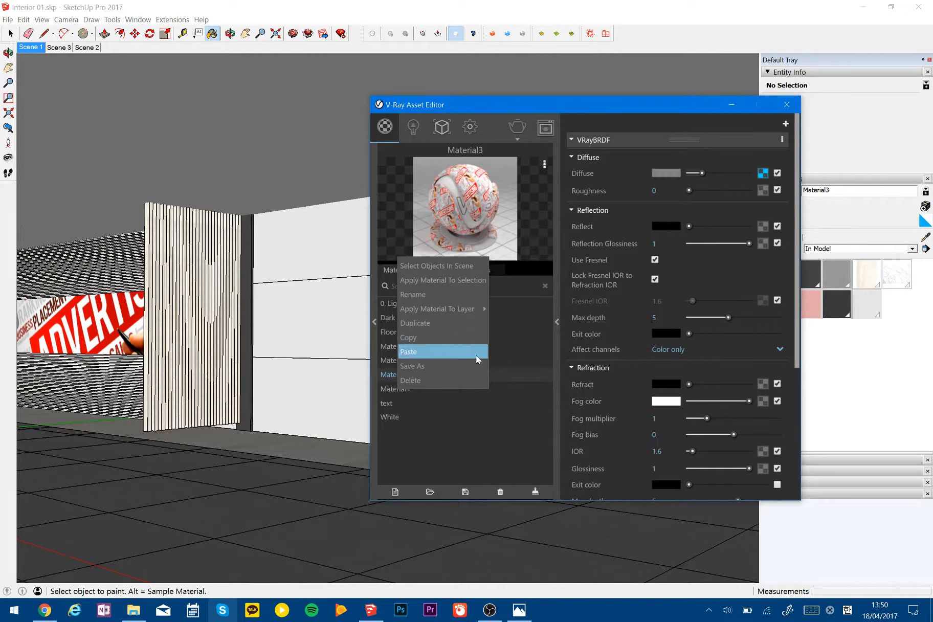
mouse_move(486, 309)
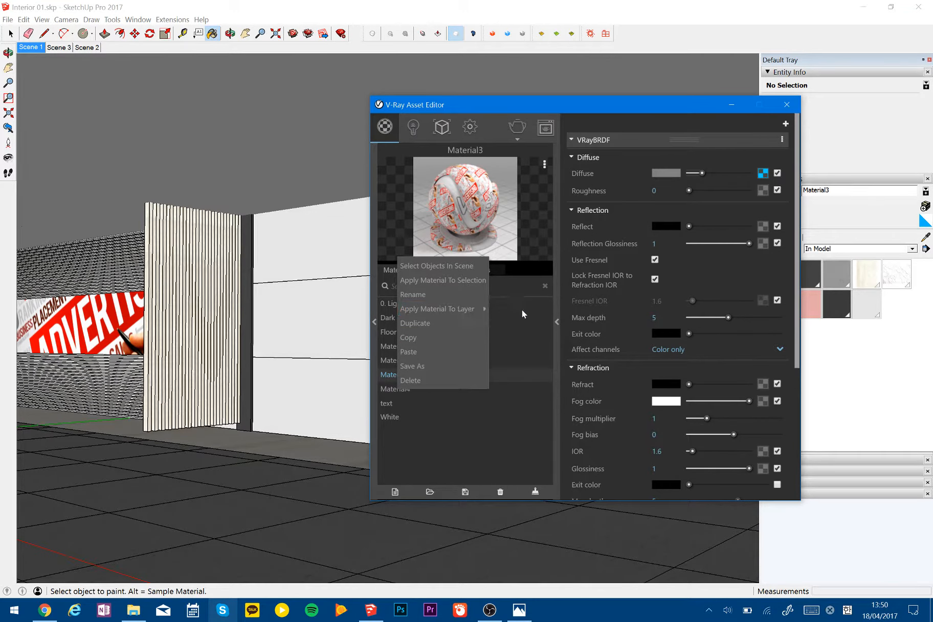
left_click(786, 124)
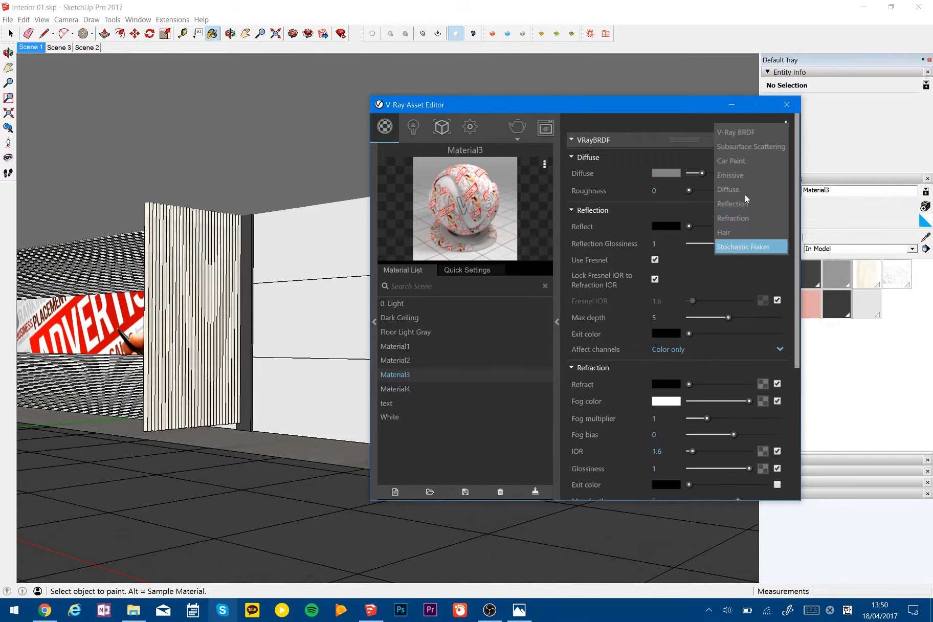
left_click(728, 176)
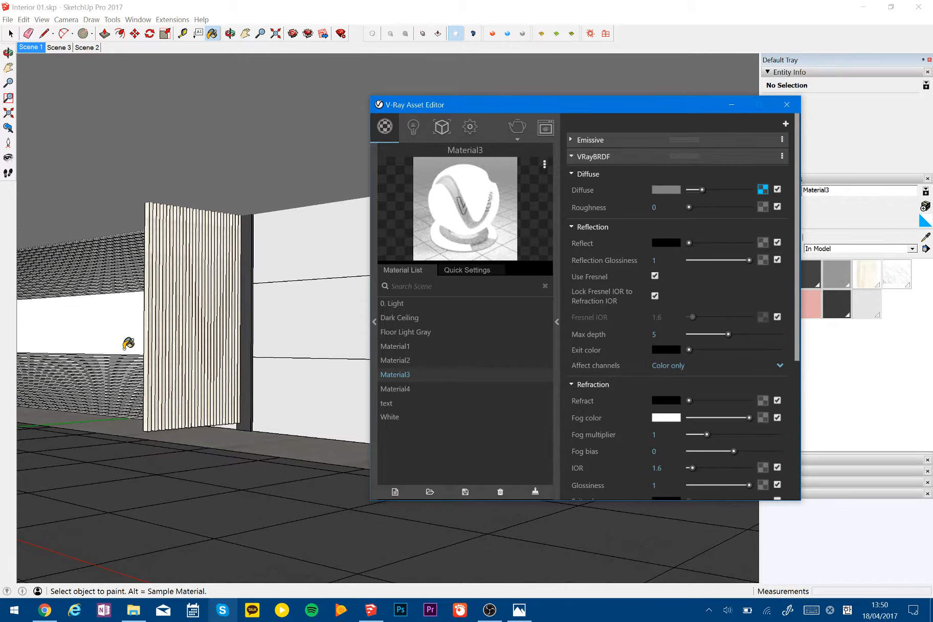
Check the bitmap settings of Material3's diffuse texture and return to the material's parameters.
left_click_drag(612, 103, 512, 92)
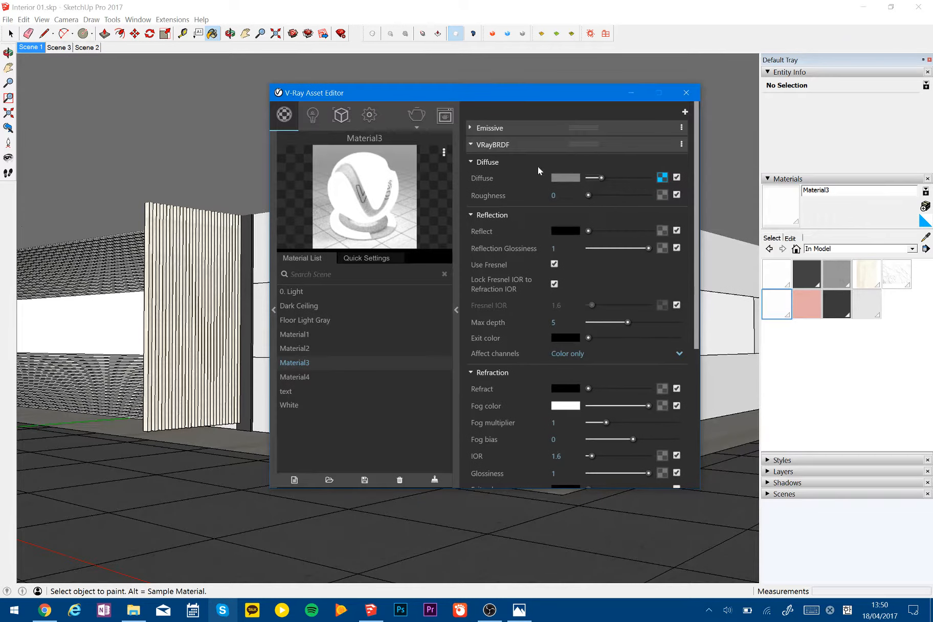
left_click(662, 178)
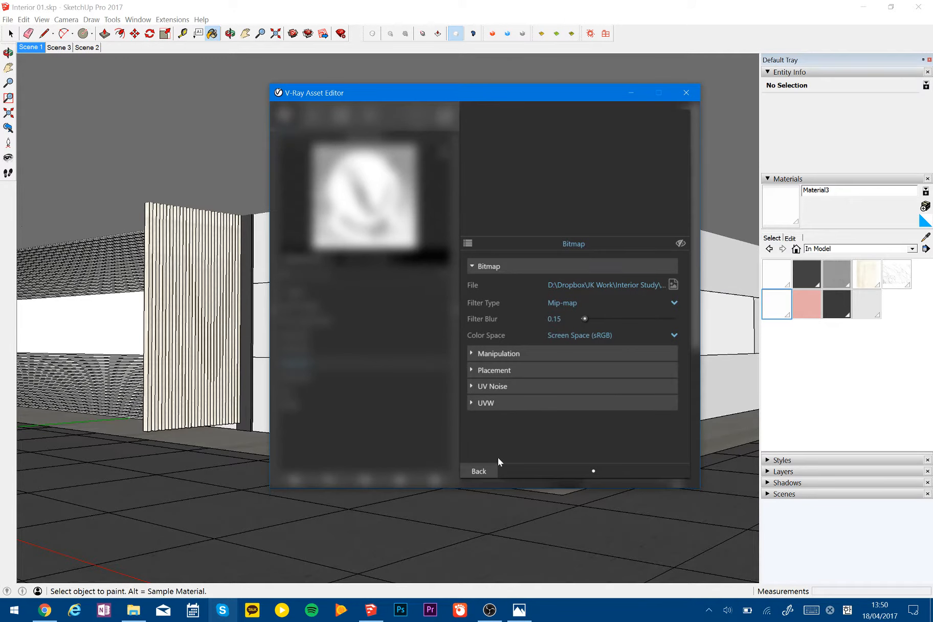
left_click(481, 471)
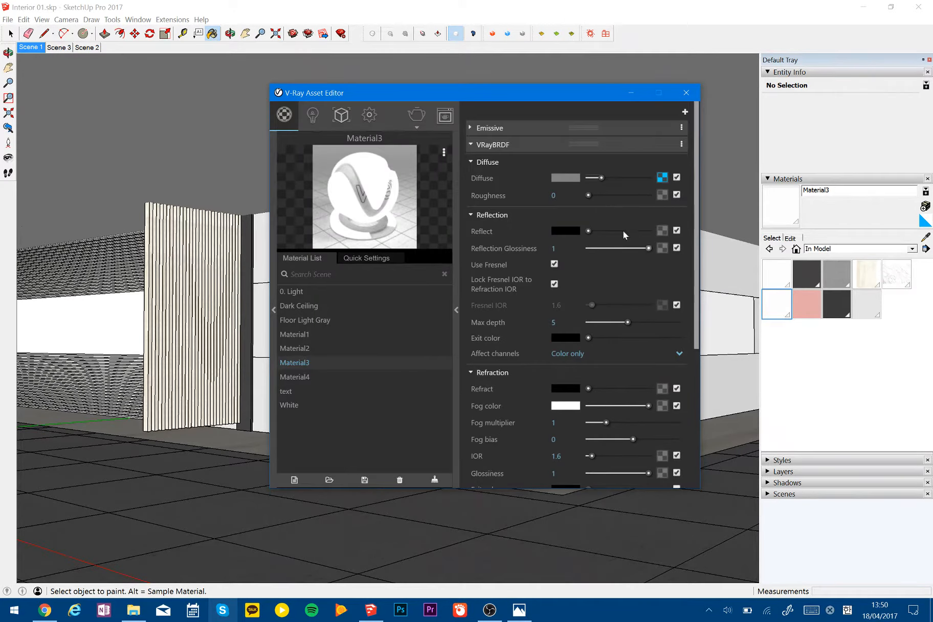
Assign a Bitmap texture with the file Advertising.jpg to the emissive color of Material3.
left_click(470, 129)
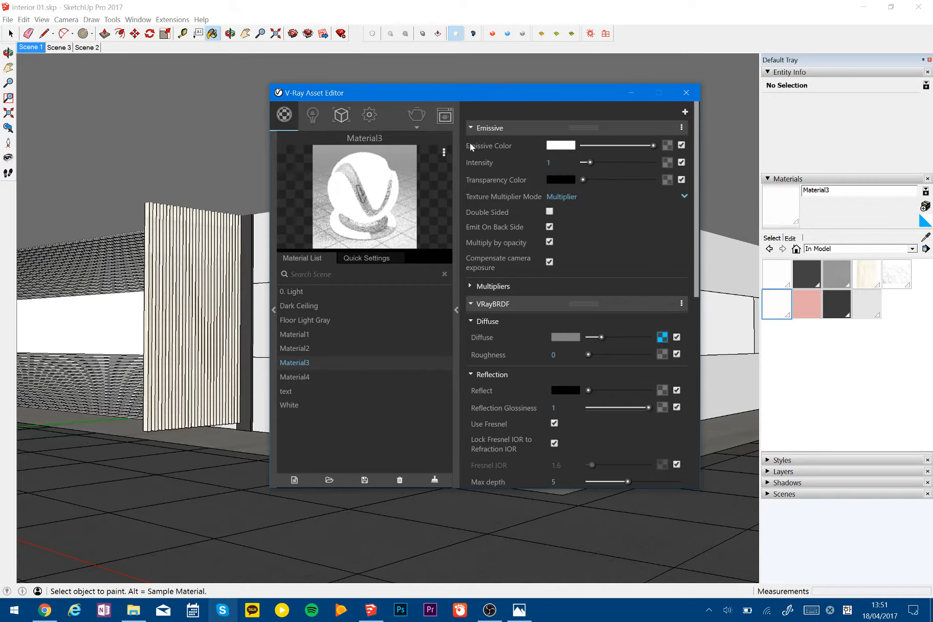
left_click(669, 146)
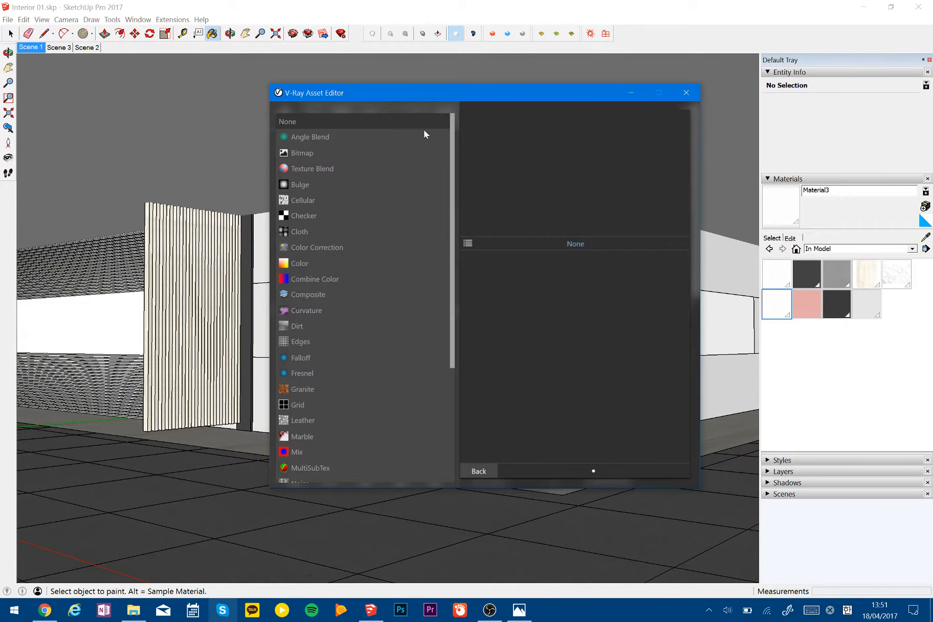
left_click(311, 153)
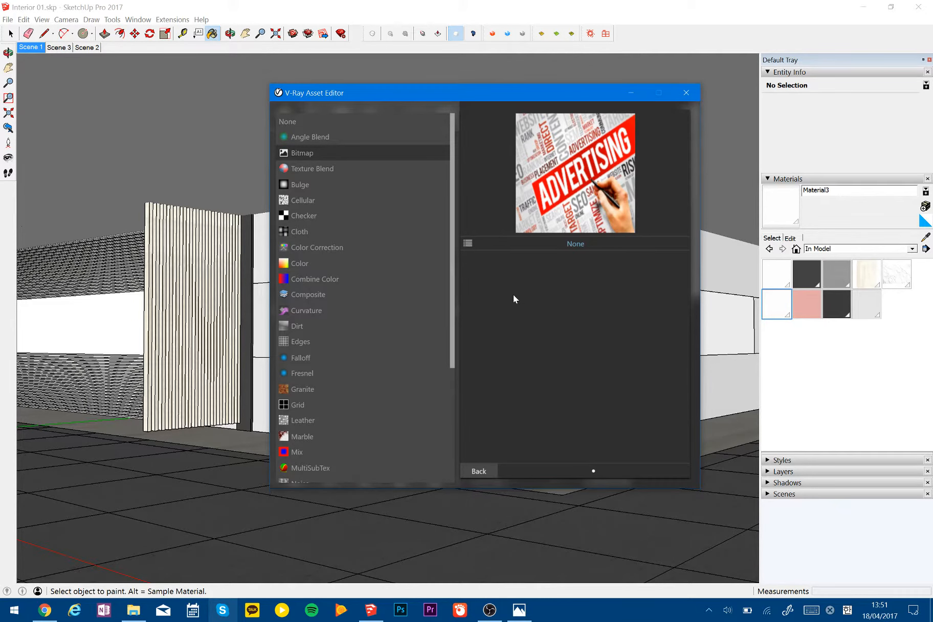
left_click(306, 154)
left_click(672, 285)
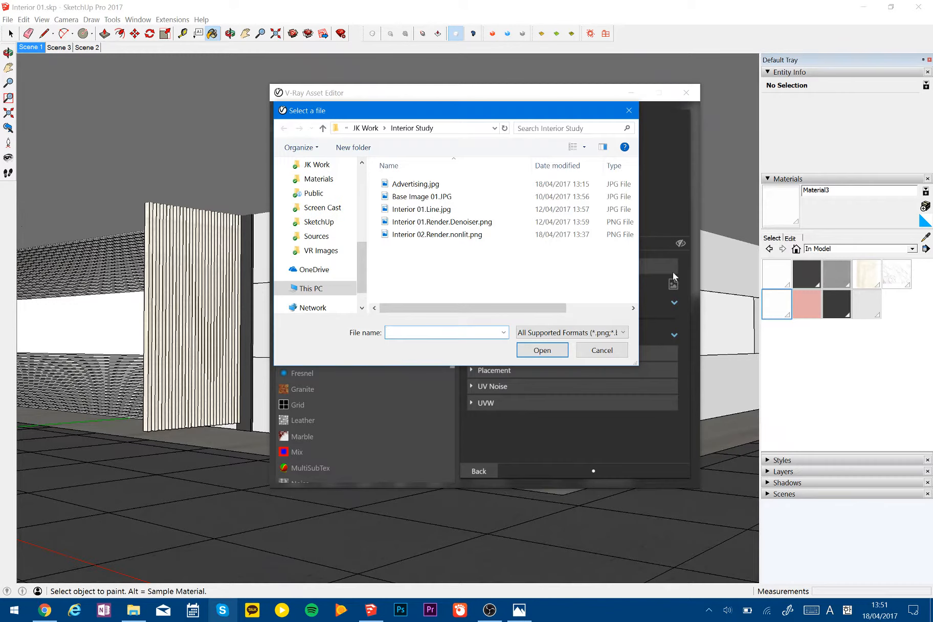
left_click(478, 187)
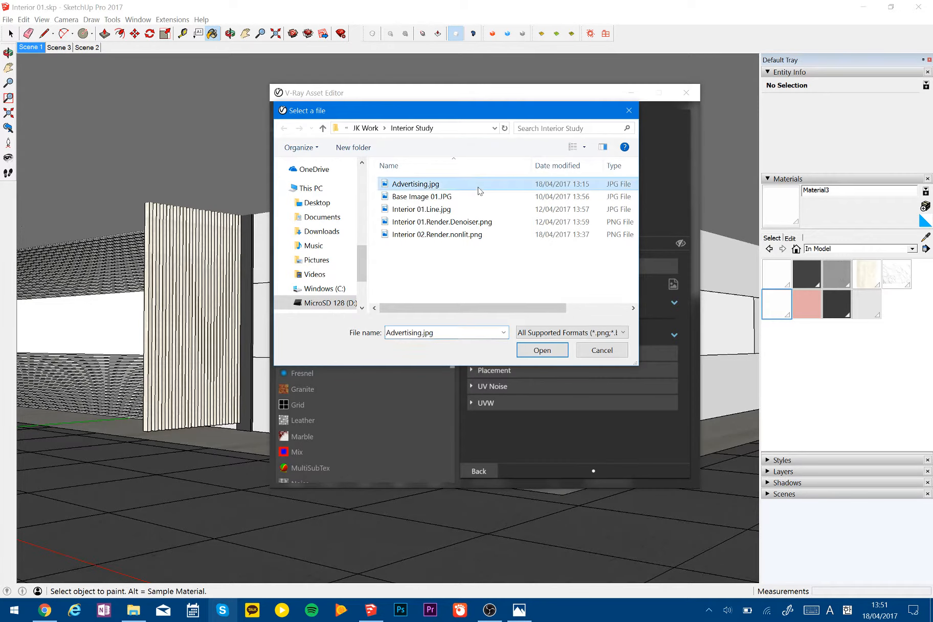
left_click(543, 350)
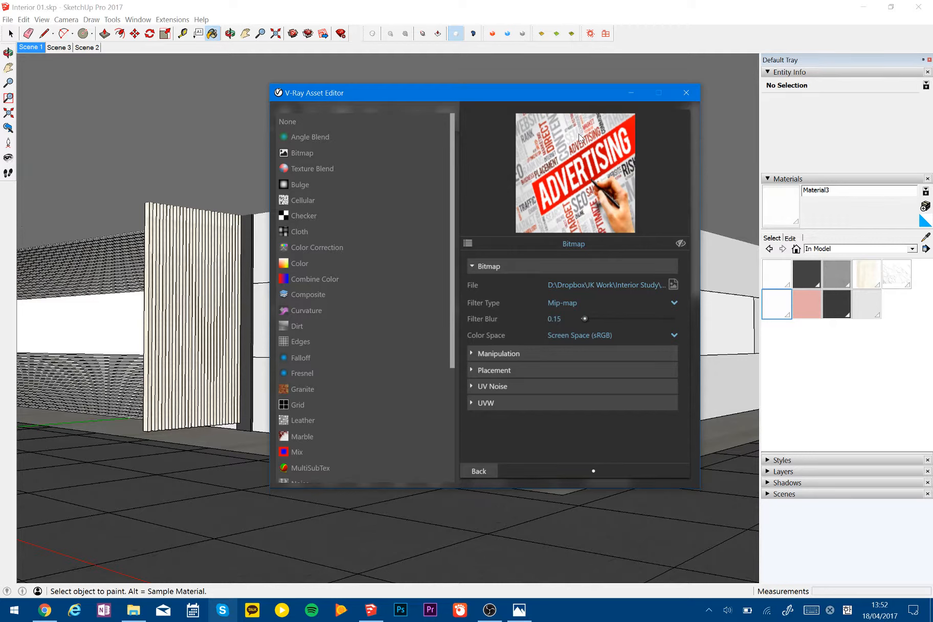
left_click(487, 472)
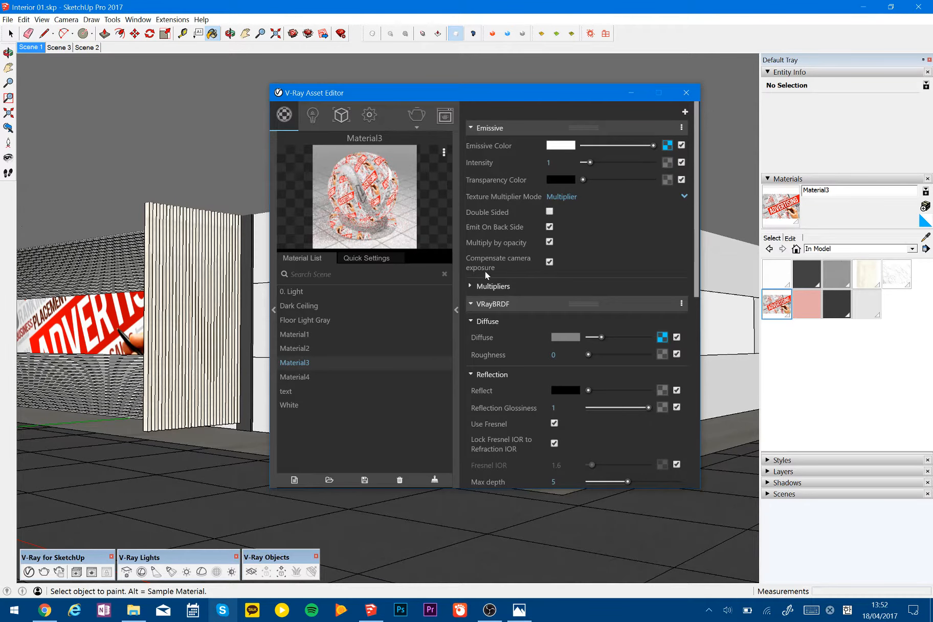
Close the V-Ray Asset Editor and start a new V-Ray render of the Scene 1 view.
mouse_move(487, 271)
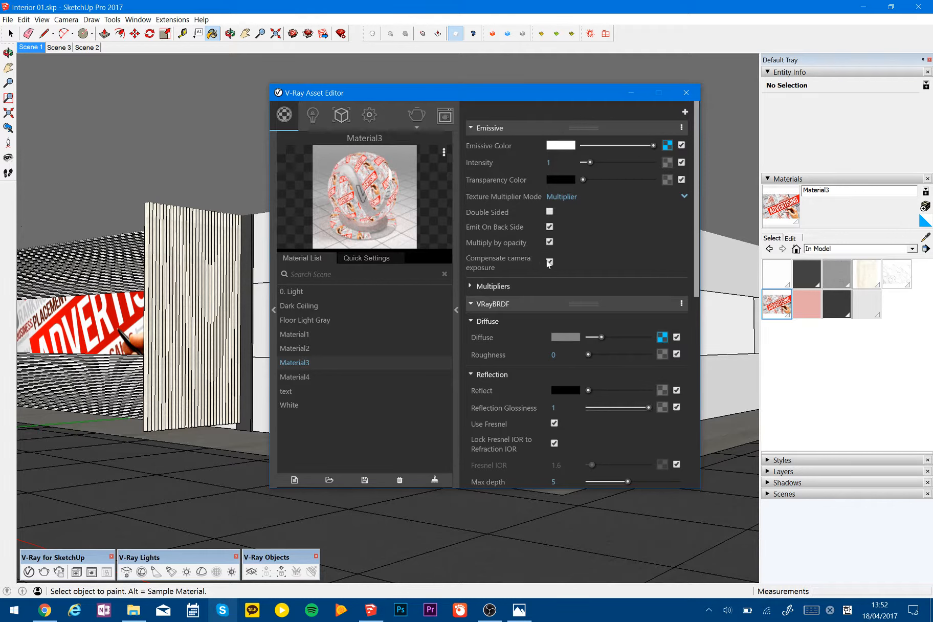
left_click(686, 93)
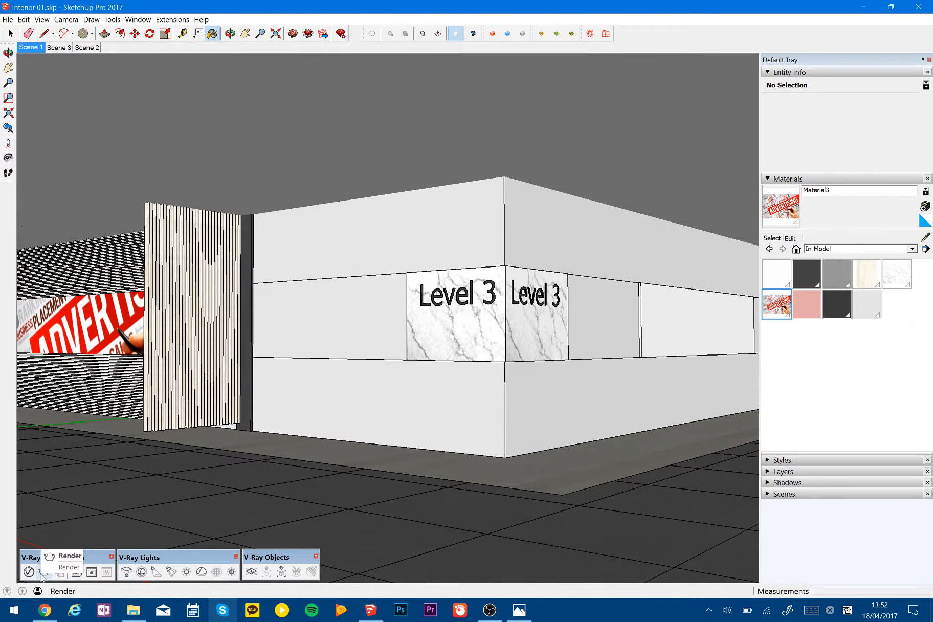
left_click(44, 572)
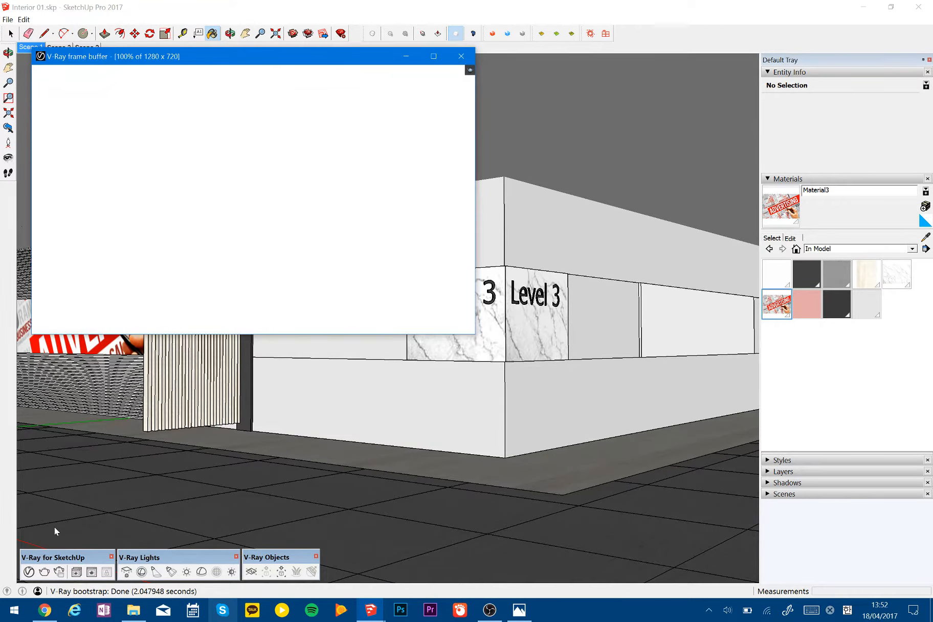
left_click(65, 519)
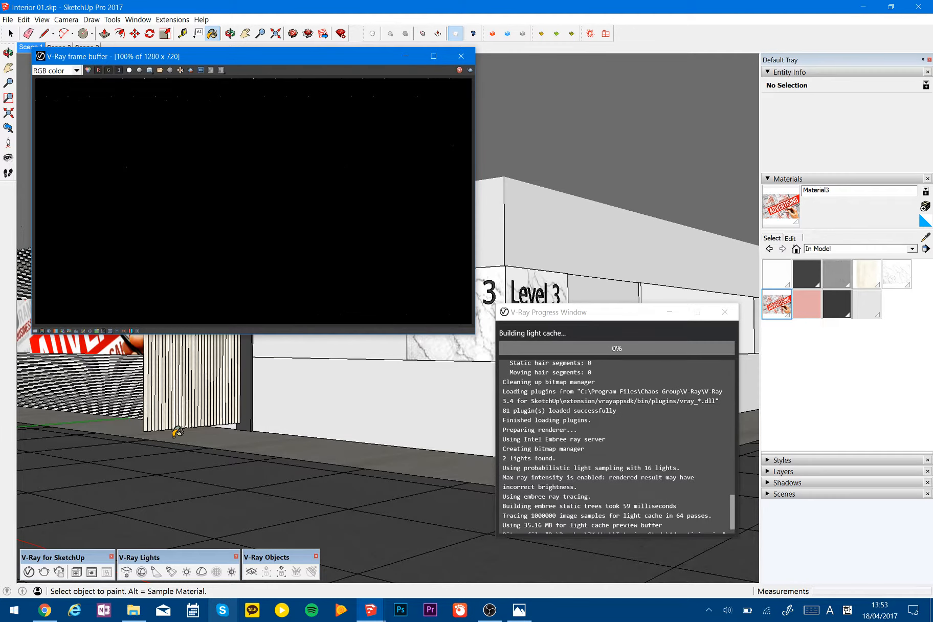
View Interior 02.Render.nonlit.png from the Interior Study folder and place the V-Ray frame buffer beside it for comparison.
mouse_move(134, 610)
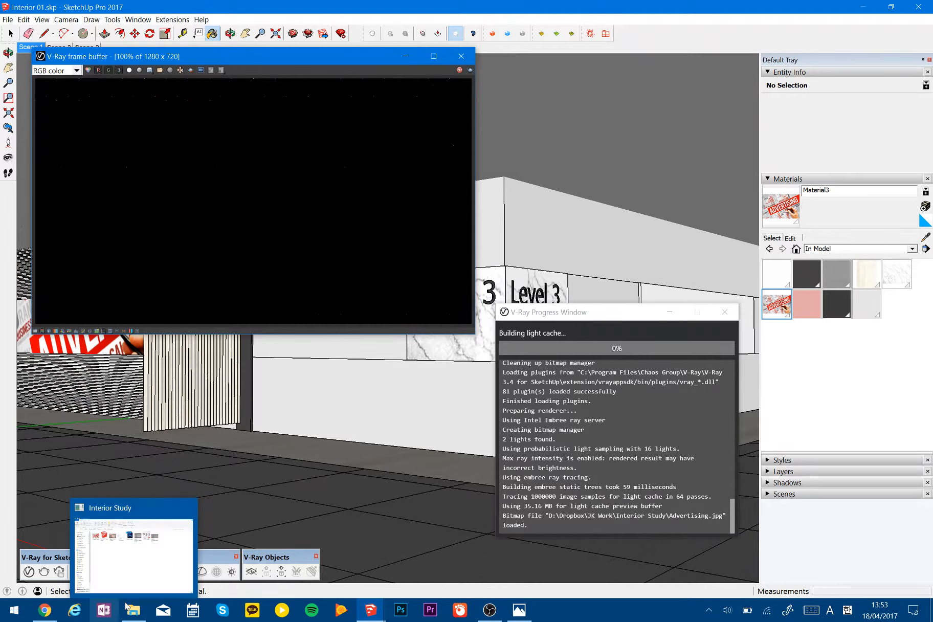
left_click(173, 537)
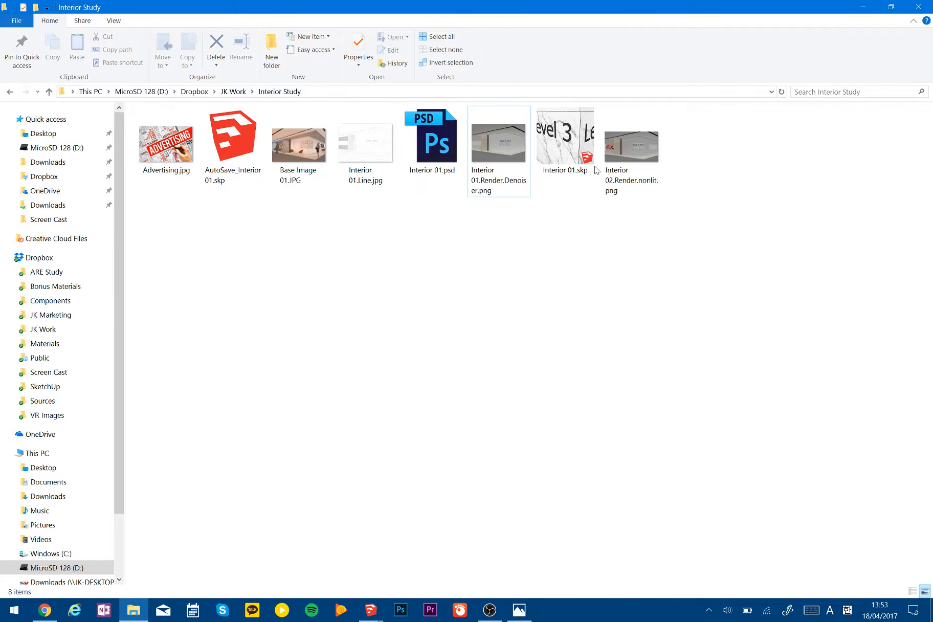
left_click(630, 148)
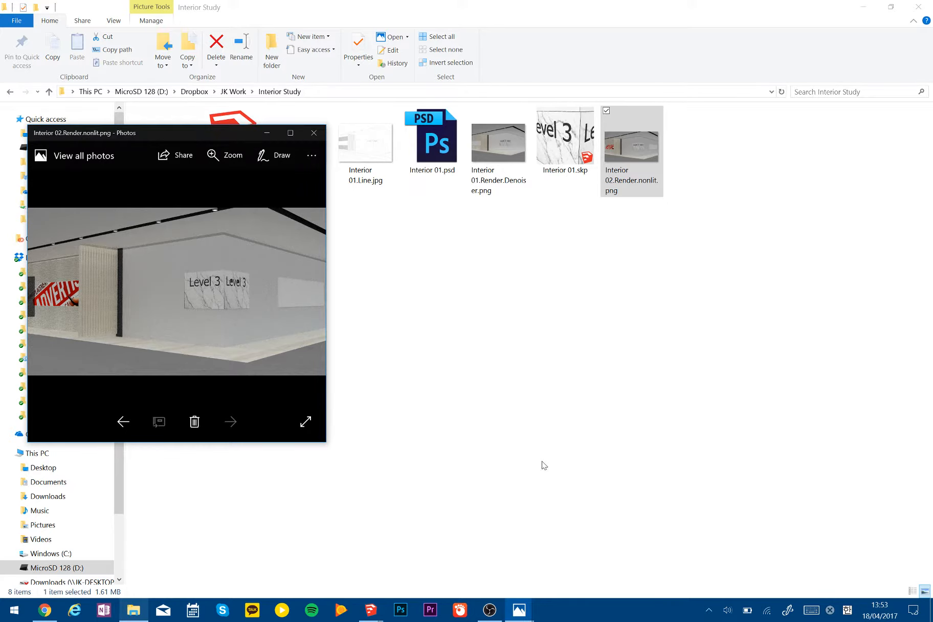
mouse_move(370, 610)
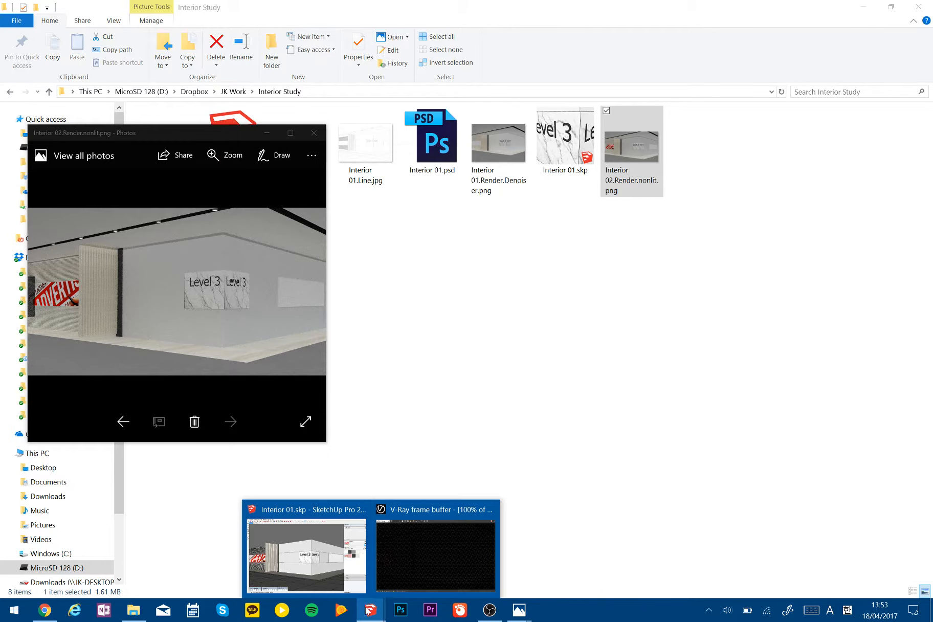
left_click(421, 559)
left_click_drag(326, 55, 662, 159)
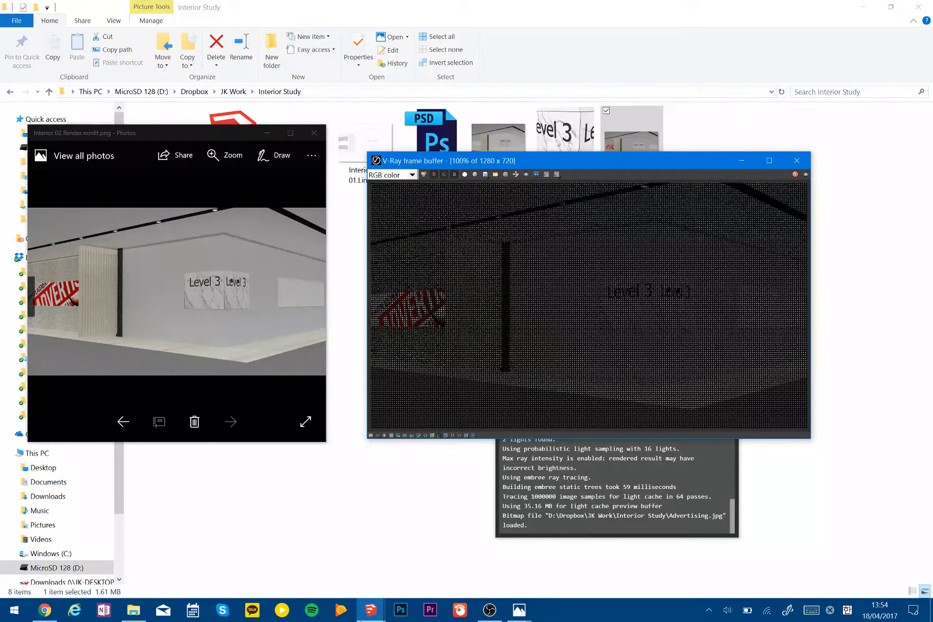
Switch back to SketchUp and examine the file formats available for import.
left_click(371, 610)
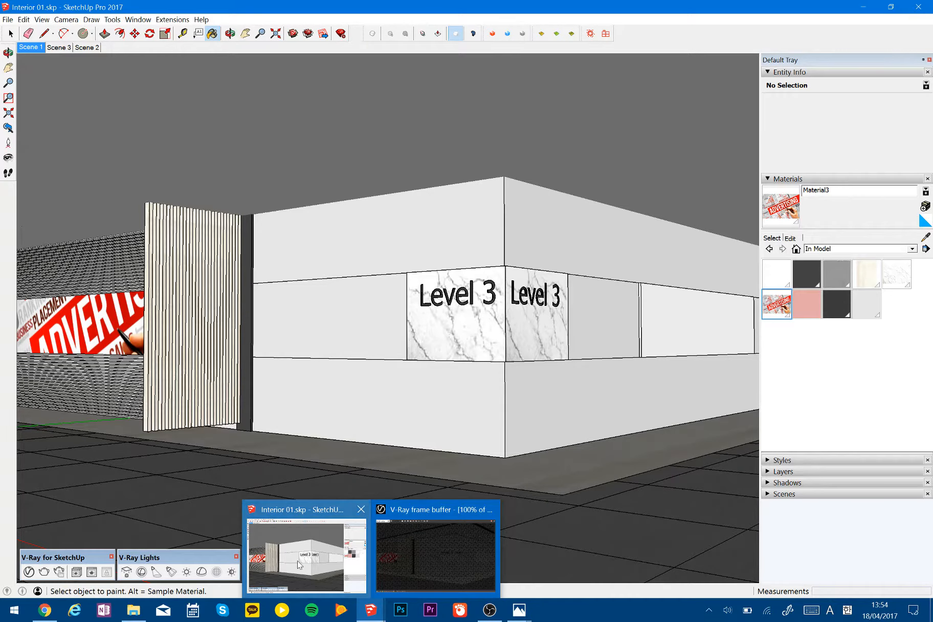
left_click(299, 564)
left_click(7, 19)
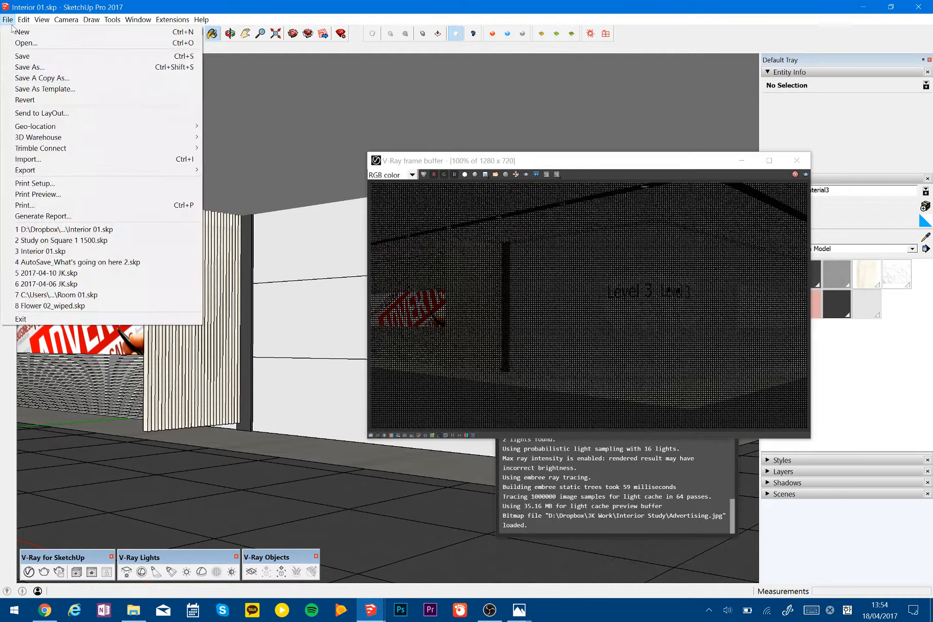
left_click(74, 159)
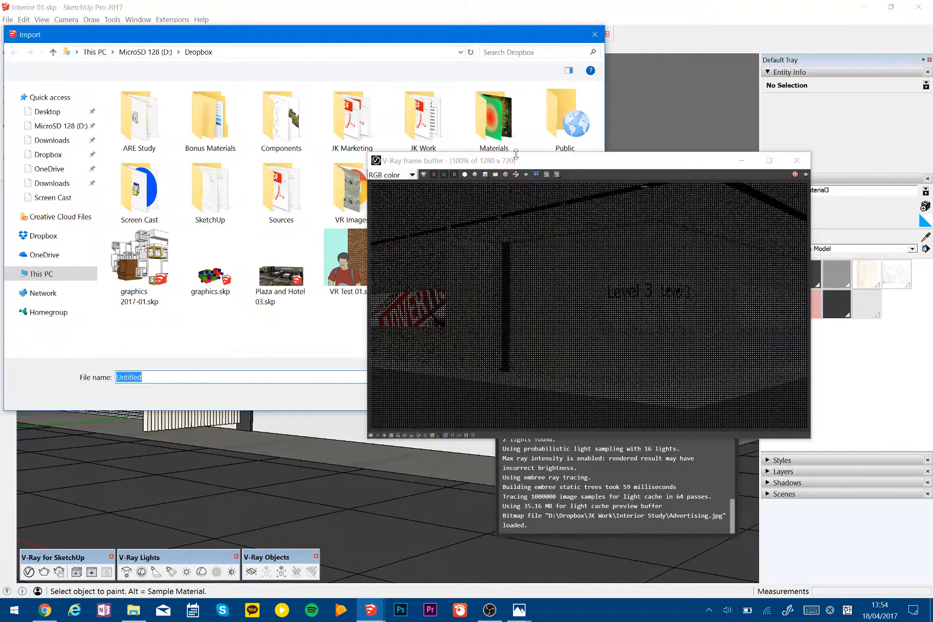
left_click(494, 190)
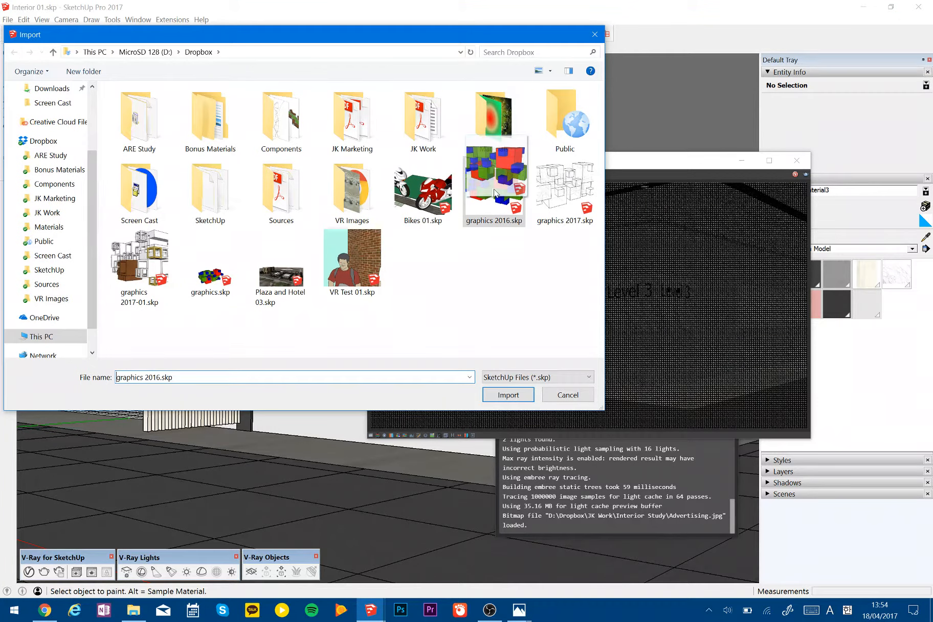
left_click(541, 372)
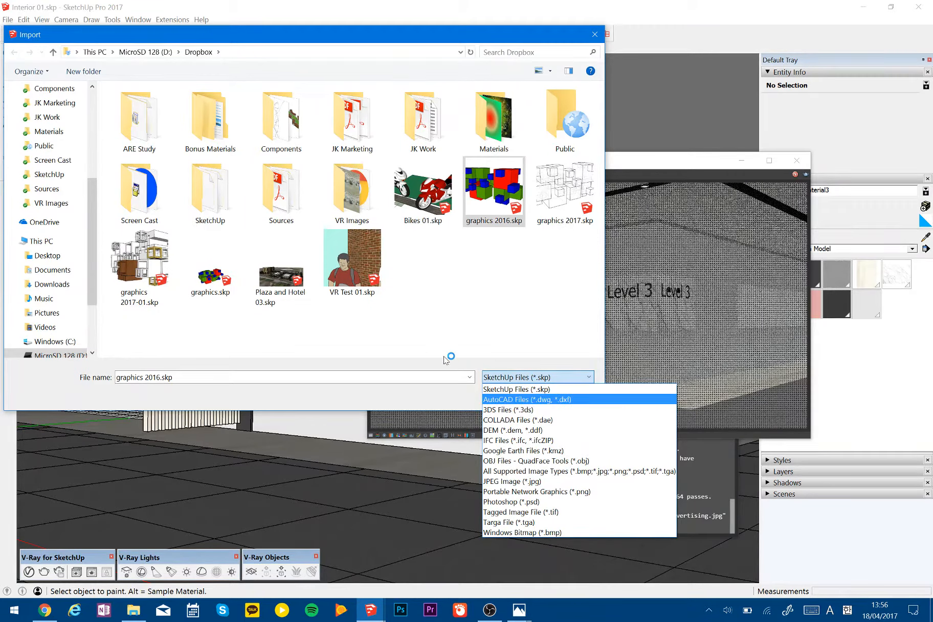
Stop the running render and save its image as Interior 02.Render.lit.png in the Interior Study folder.
left_click(649, 161)
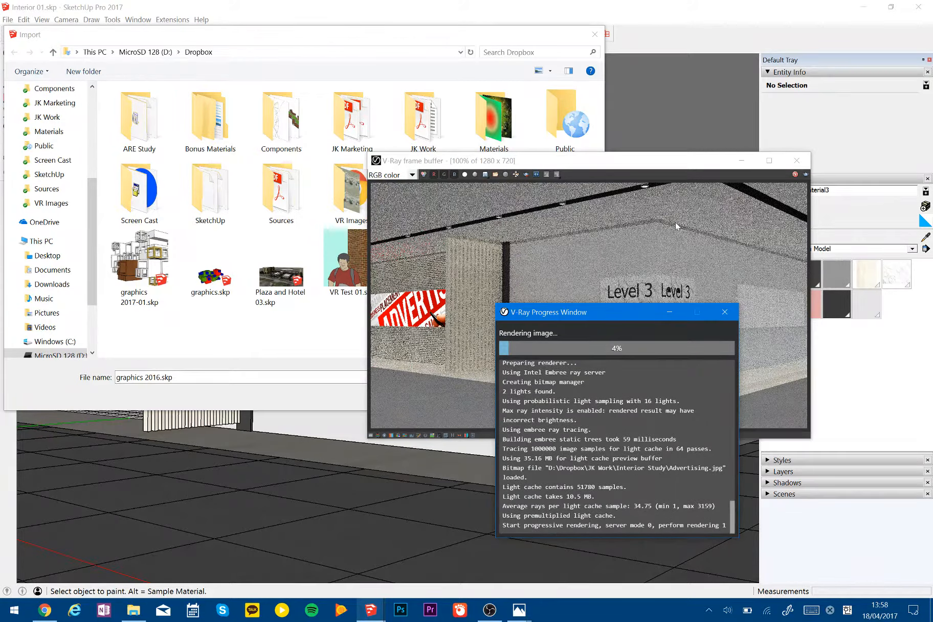
left_click(794, 175)
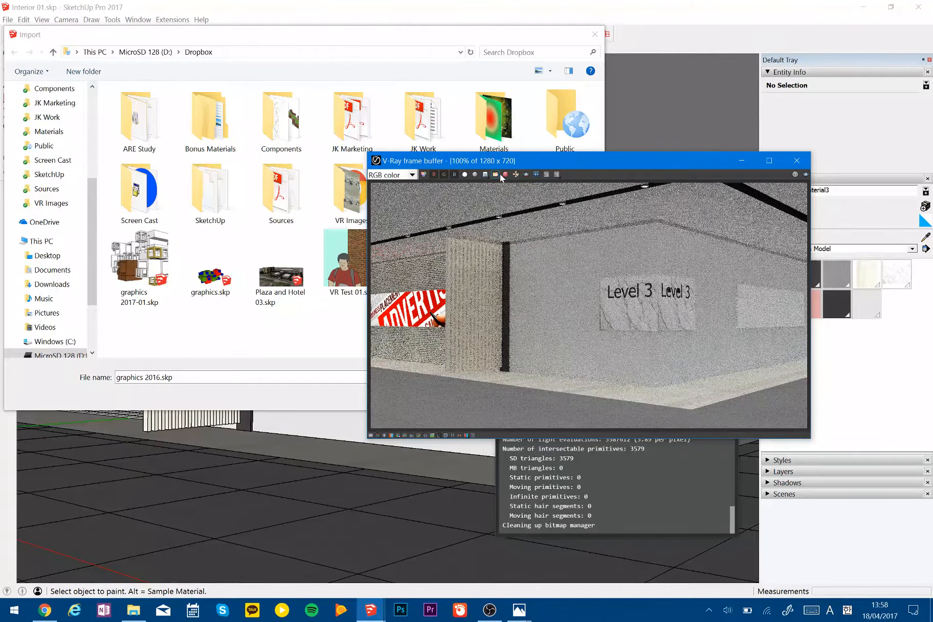
left_click(486, 175)
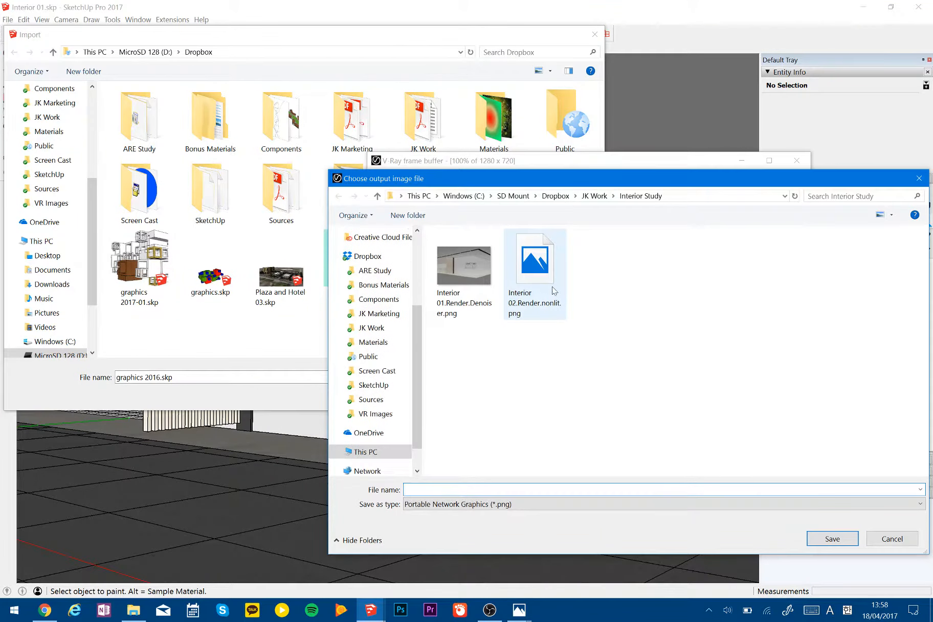
left_click(553, 289)
left_click(476, 490)
left_click(476, 489)
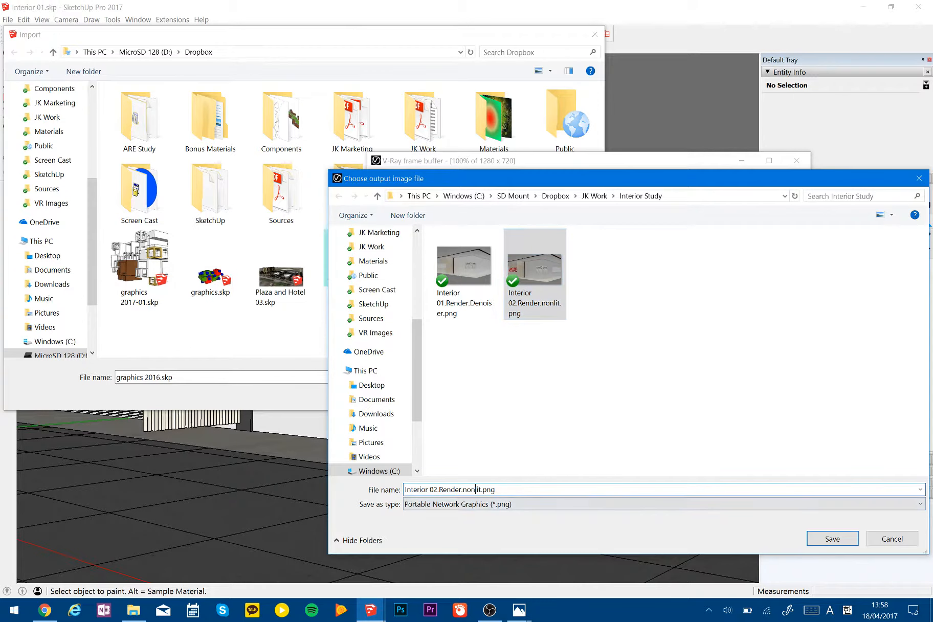
key("BackSpace")
key("BackSpace")
key("BackSpace")
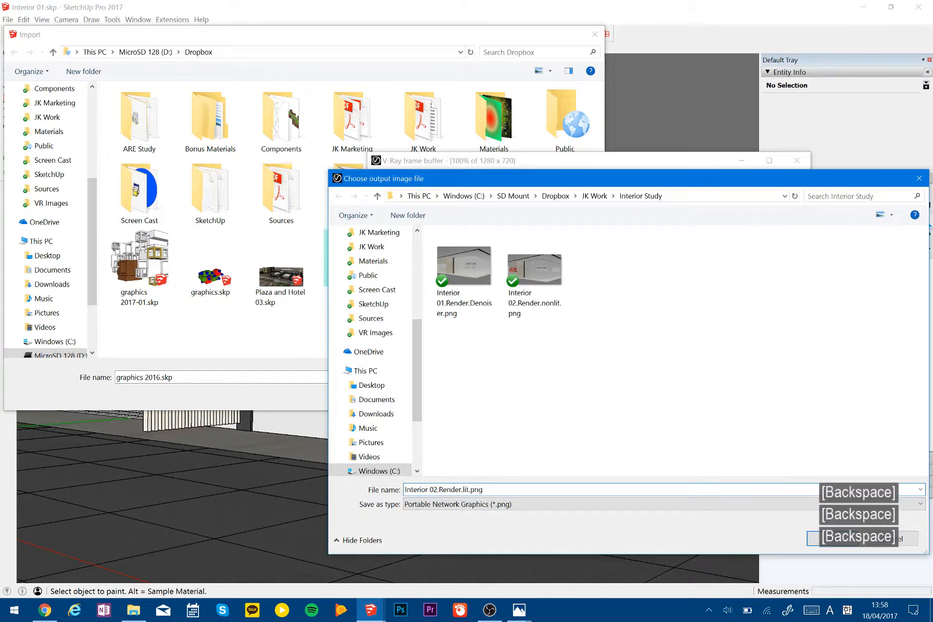
key("Return")
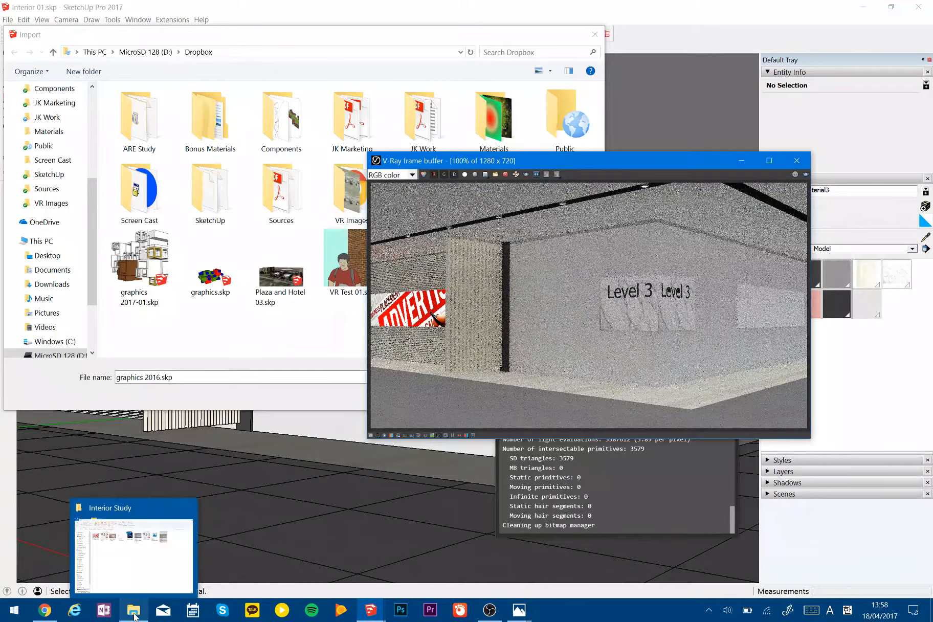
Switch to the Interior Study folder and view Interior 01.Render.Denoiser.png briefly, closing the image again.
left_click(134, 614)
left_click(504, 409)
left_click(498, 145)
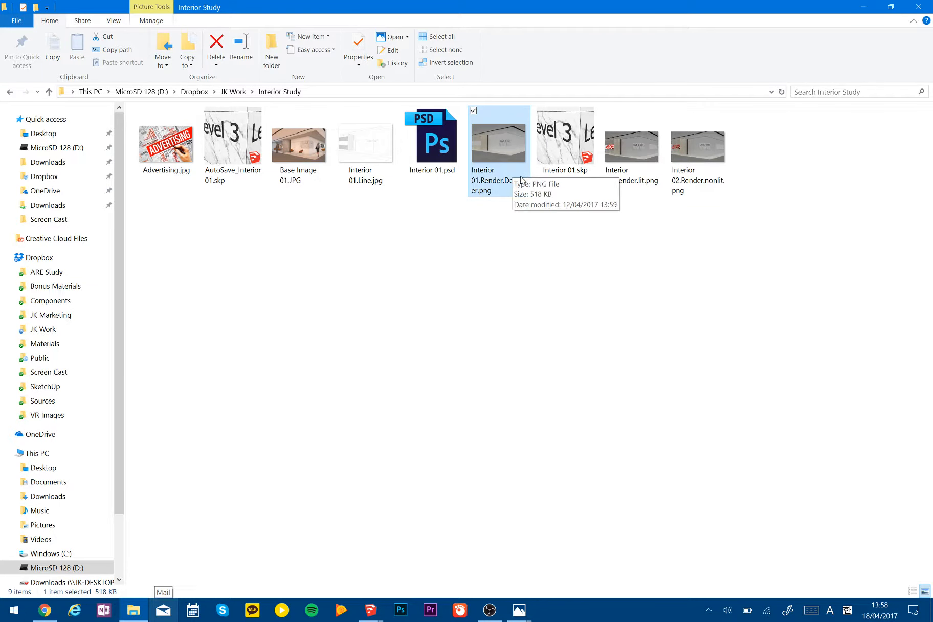
left_click(520, 612)
left_click_drag(520, 612, 484, 470)
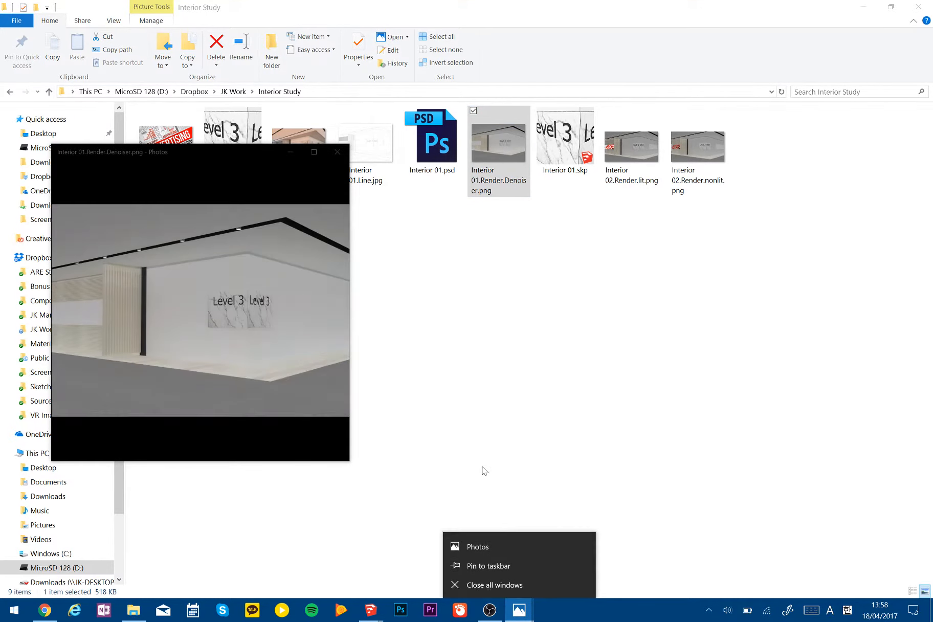
left_click(338, 152)
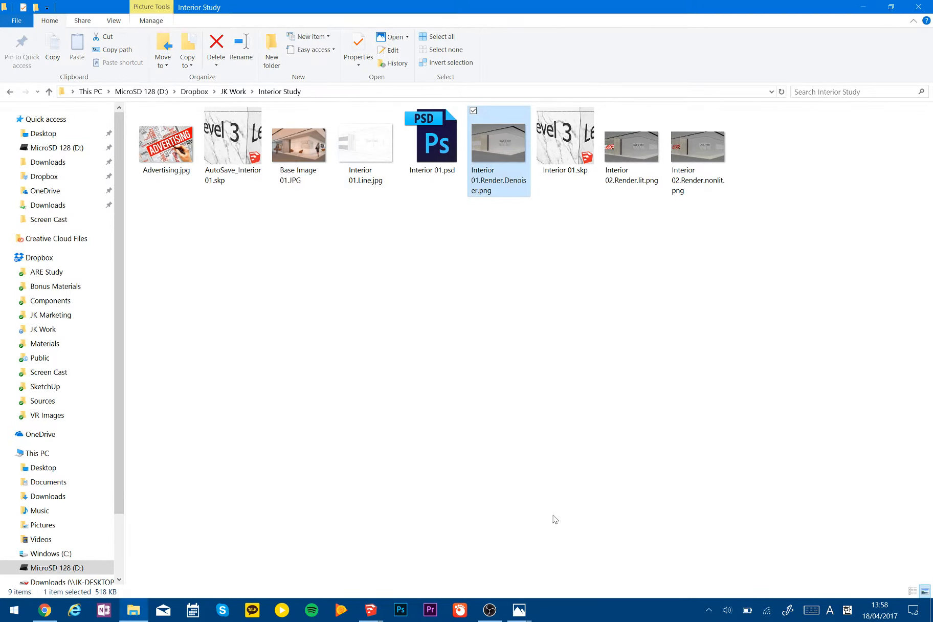
Compare Interior 02.Render.nonlit.png and Interior 02.Render.lit.png side by side, closing both images when done.
mouse_move(520, 610)
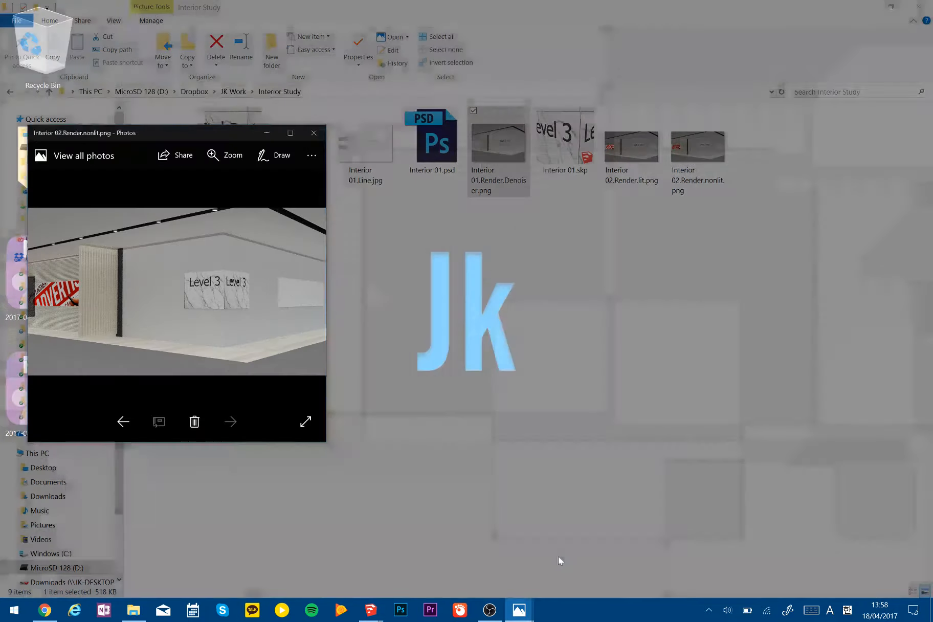
left_click(558, 557)
key("super+Left")
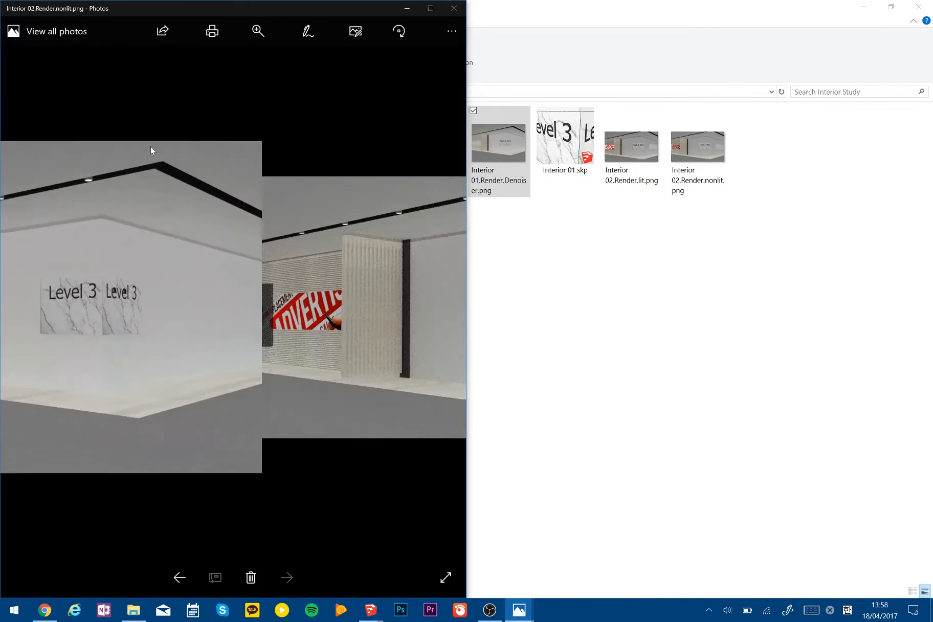
left_click(626, 144)
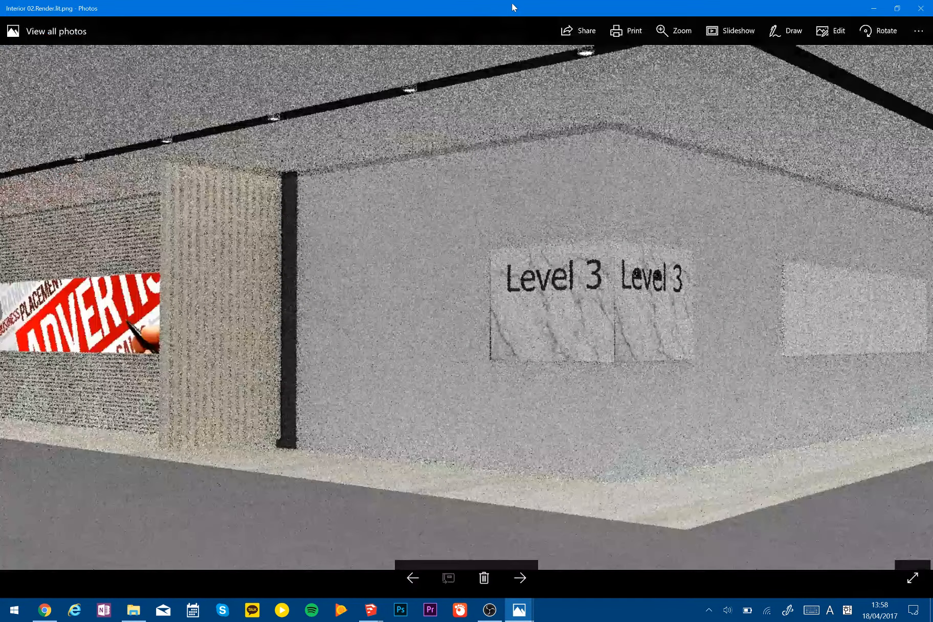
left_click_drag(506, 11, 932, 154)
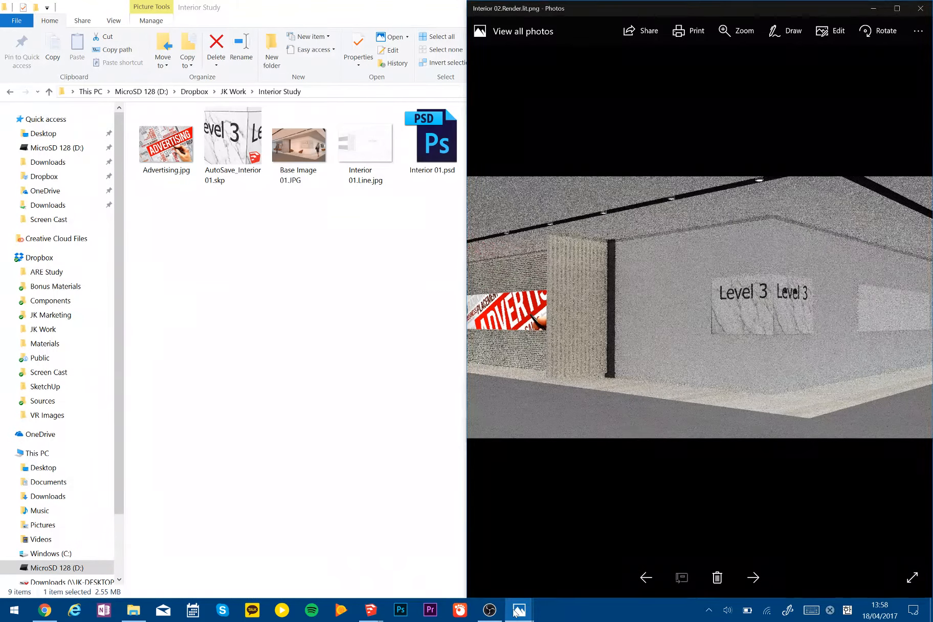
mouse_move(518, 611)
left_click(553, 569)
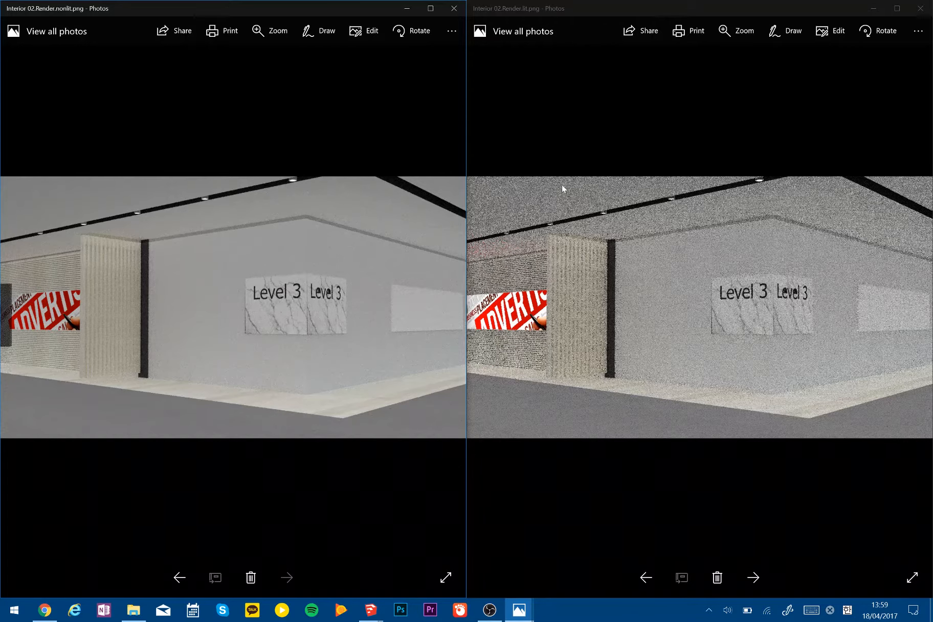
left_click(455, 9)
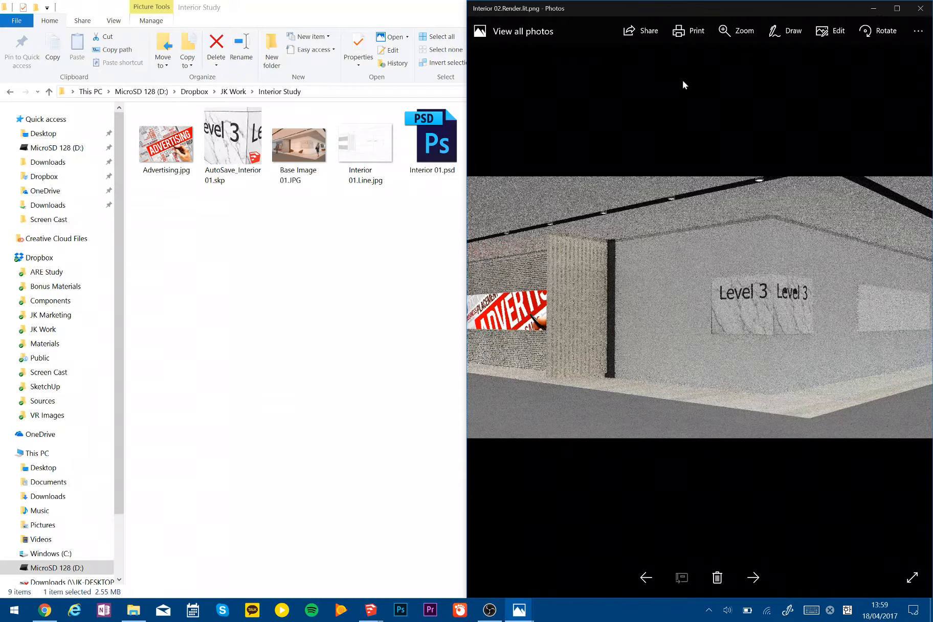
left_click(921, 8)
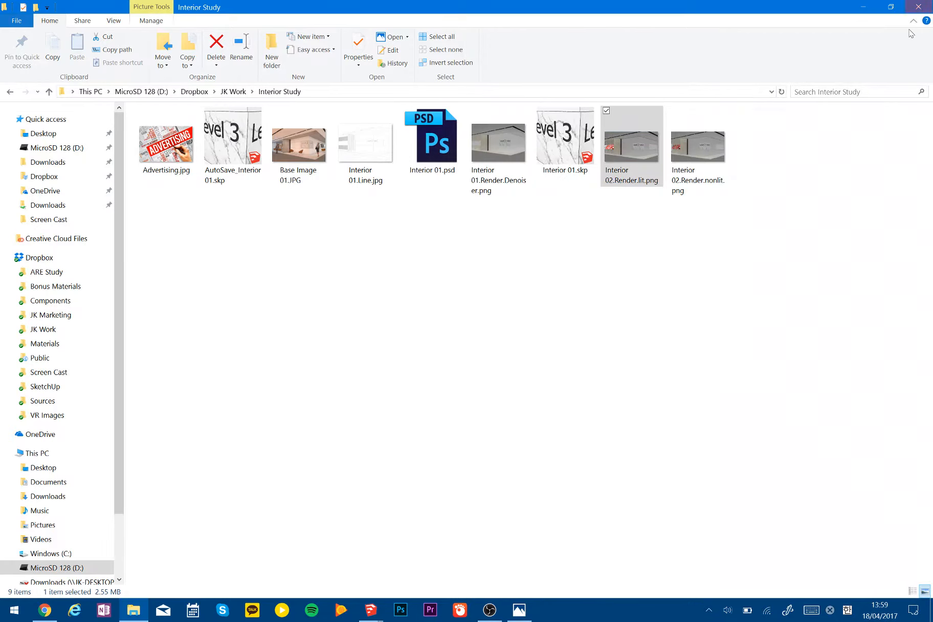
Switch back to SketchUp and cancel the pending file import.
left_click(371, 609)
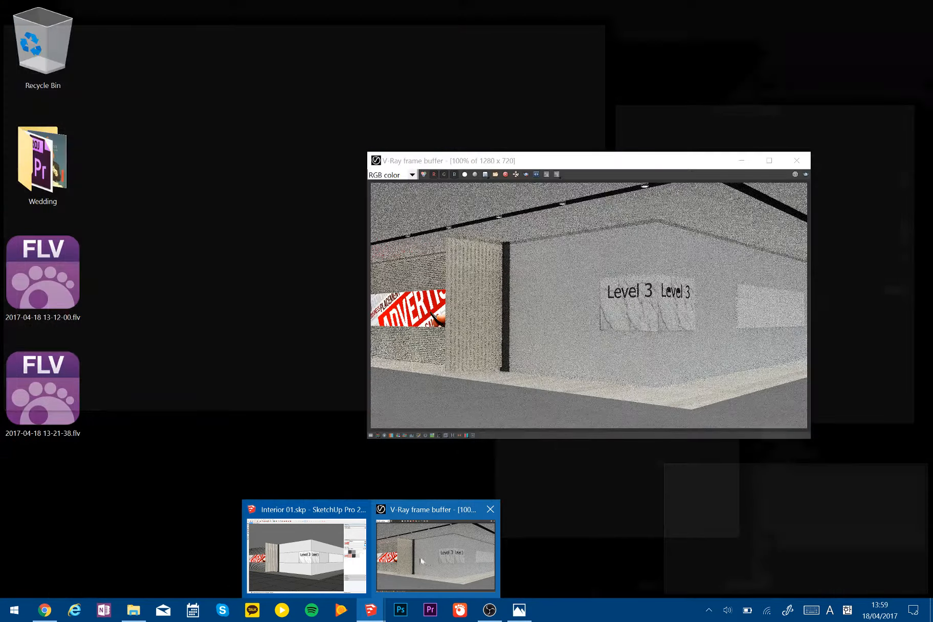
left_click(420, 557)
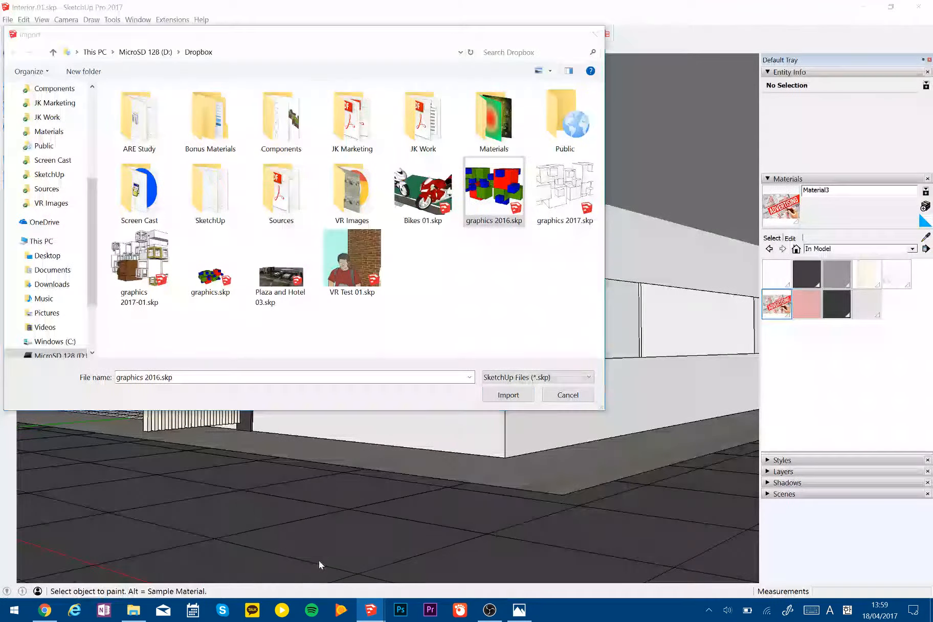
key("Escape")
key("Escape")
key("Escape")
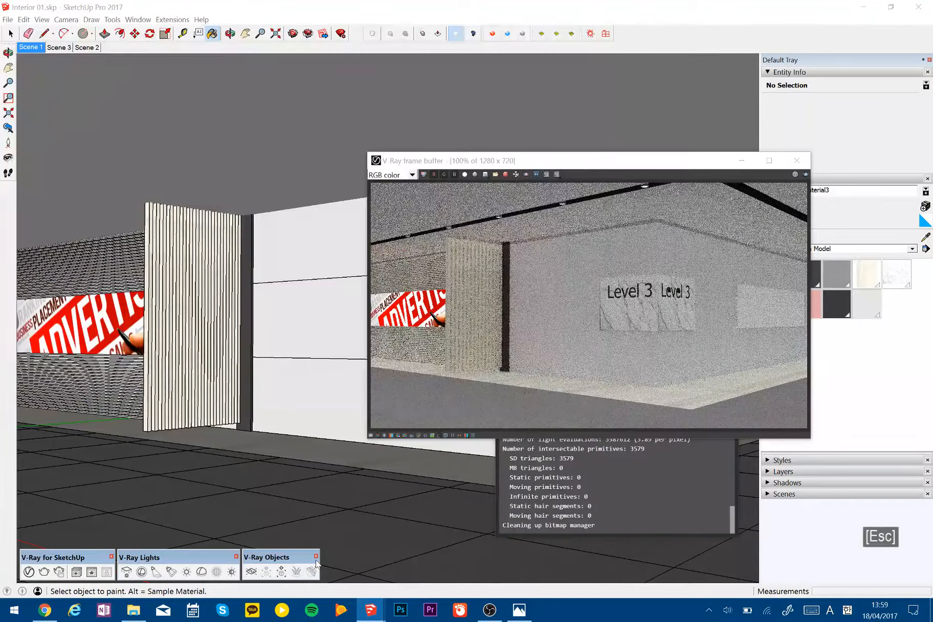
Close the V-Ray frame buffer and progress window, and activate the Select tool.
key("space")
key("ctrl+shift+s")
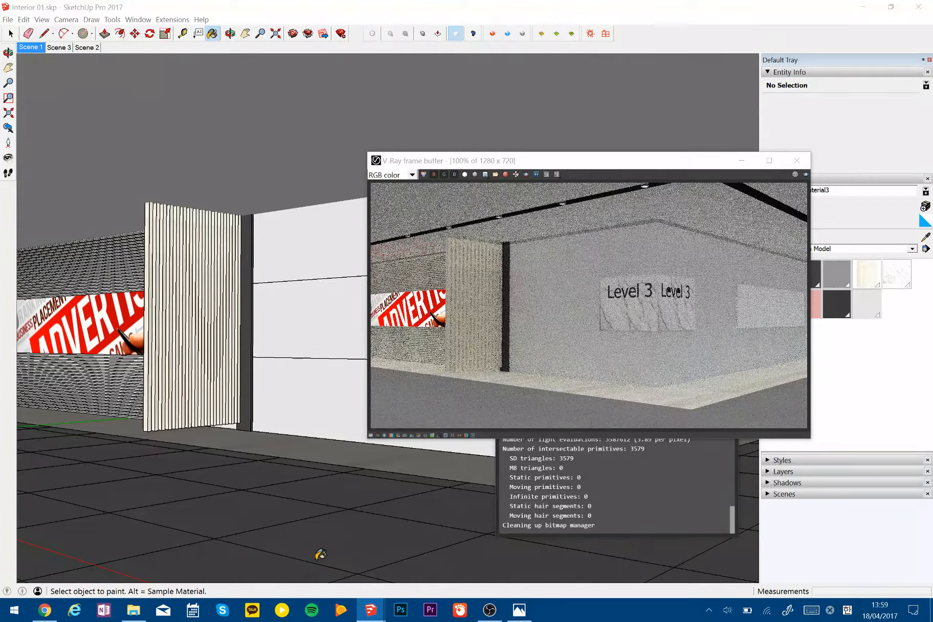
left_click(797, 160)
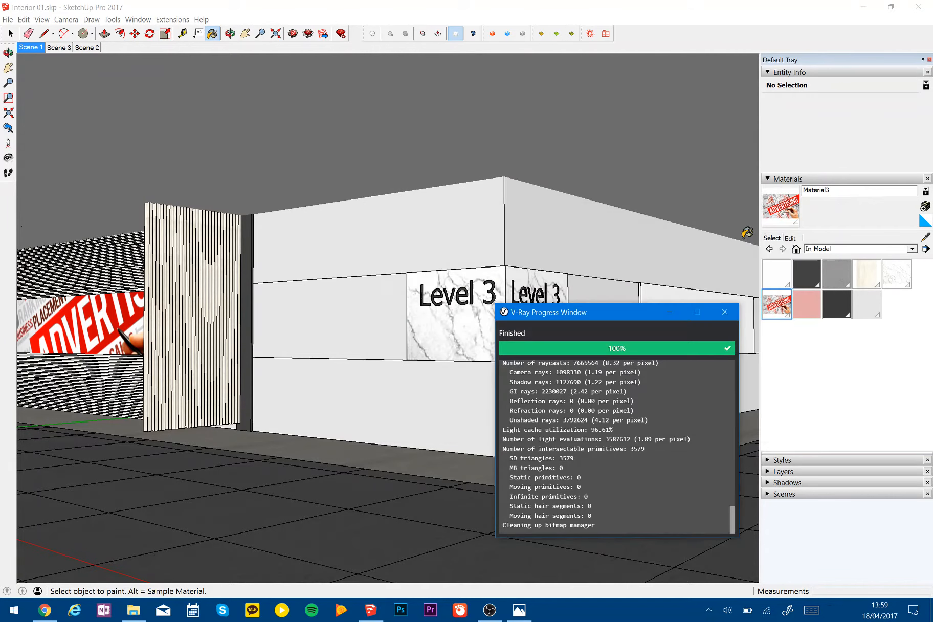
left_click(725, 311)
key("space")
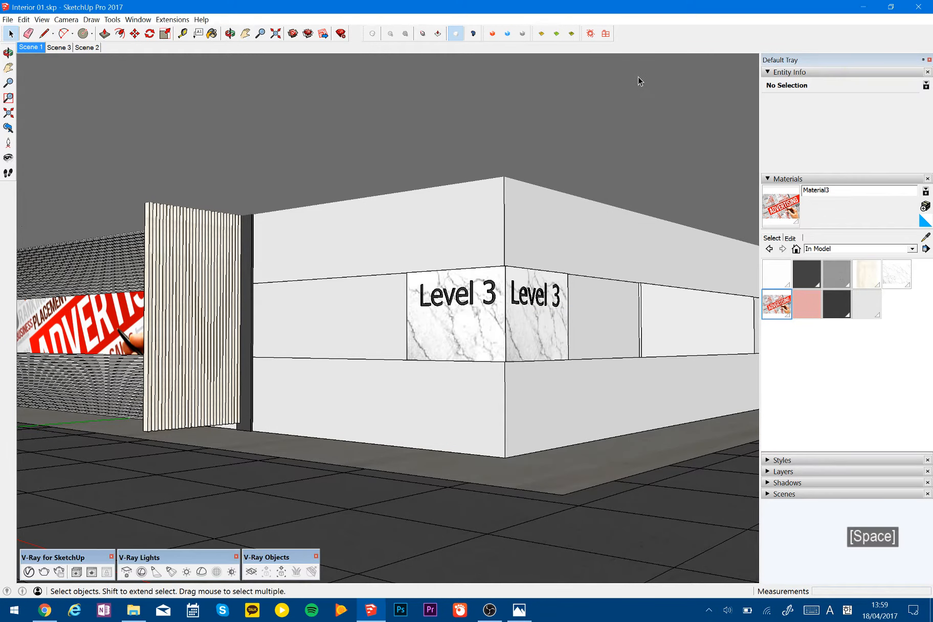
Save the model as a new file named Interior 02.skp in the Interior Study folder.
key("ctrl+shift+s")
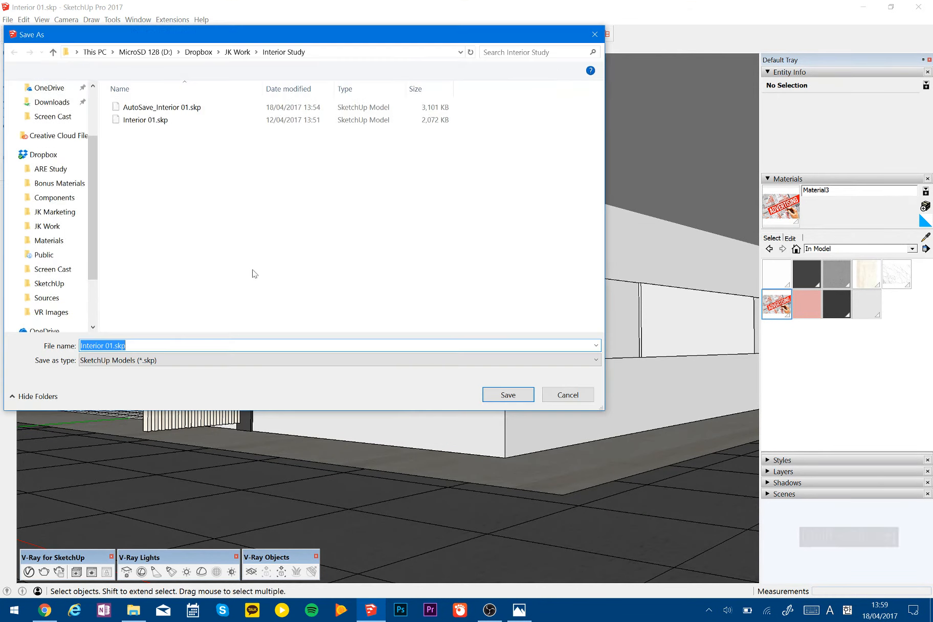
key("Left")
key("Left")
key("Left")
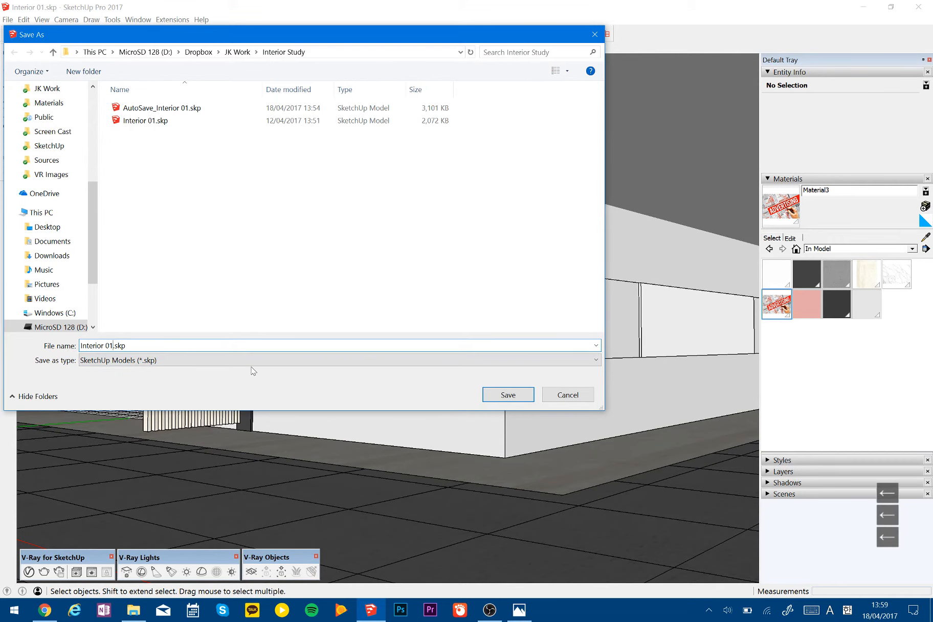
key("BackSpace")
type("2")
key("Return")
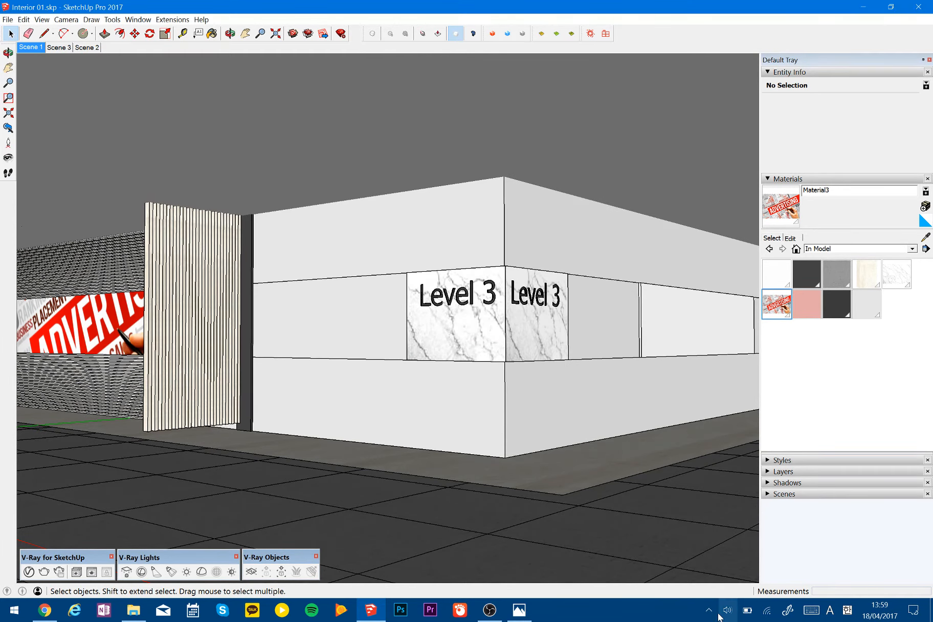
left_click(709, 610)
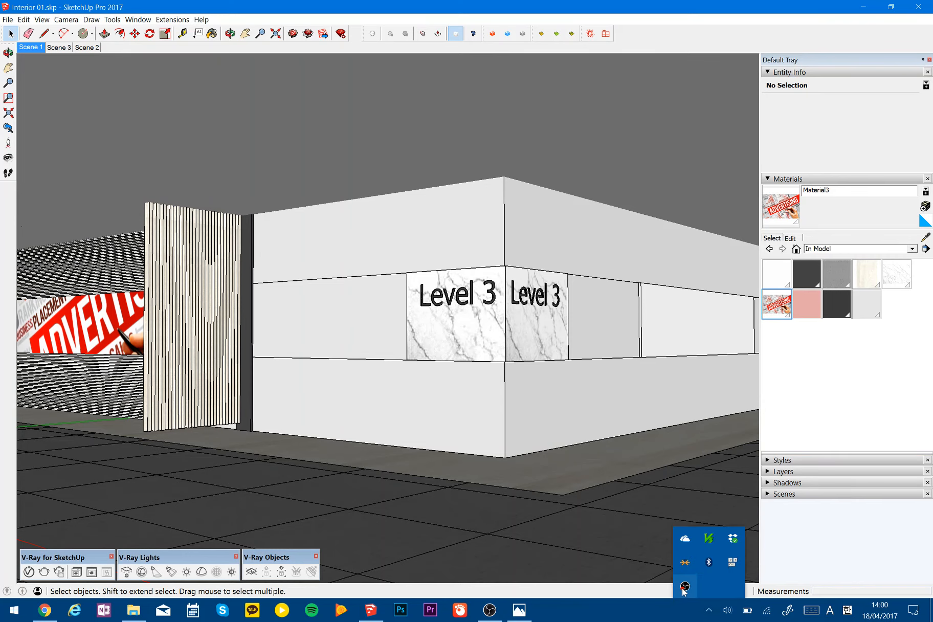